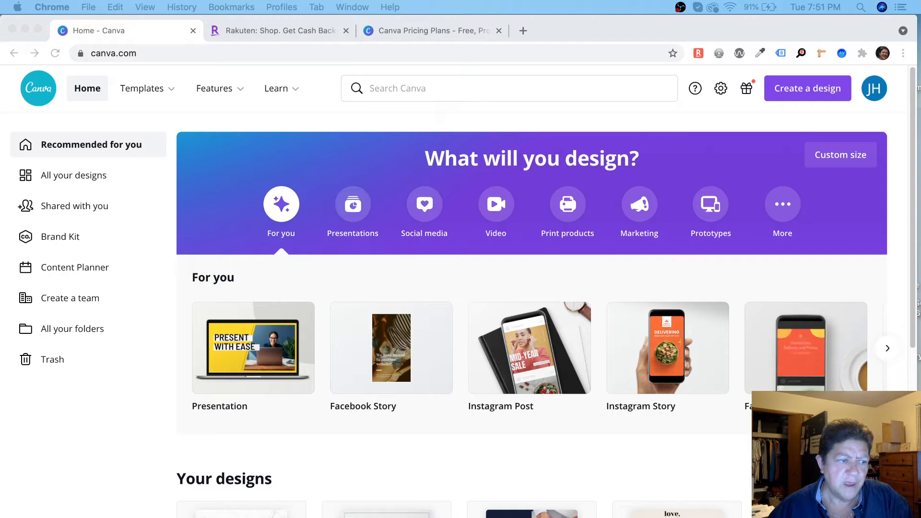
pyautogui.click(170, 87)
pyautogui.moveTo(172, 90)
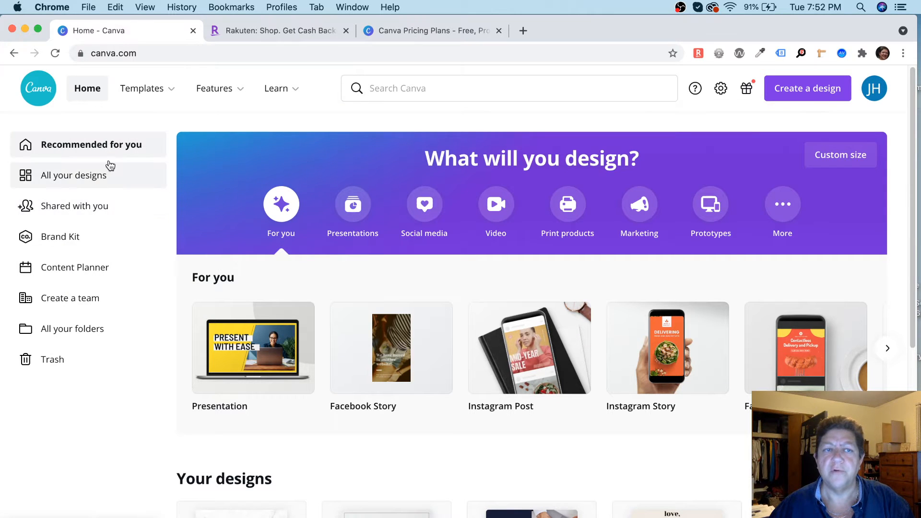
pyautogui.moveTo(235, 91)
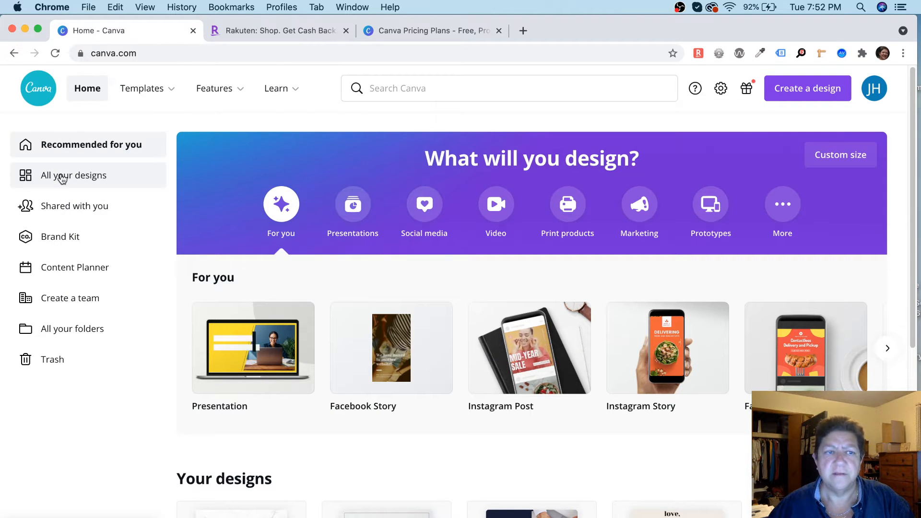
# Browse through the collection of all saved designs
pyautogui.click(61, 176)
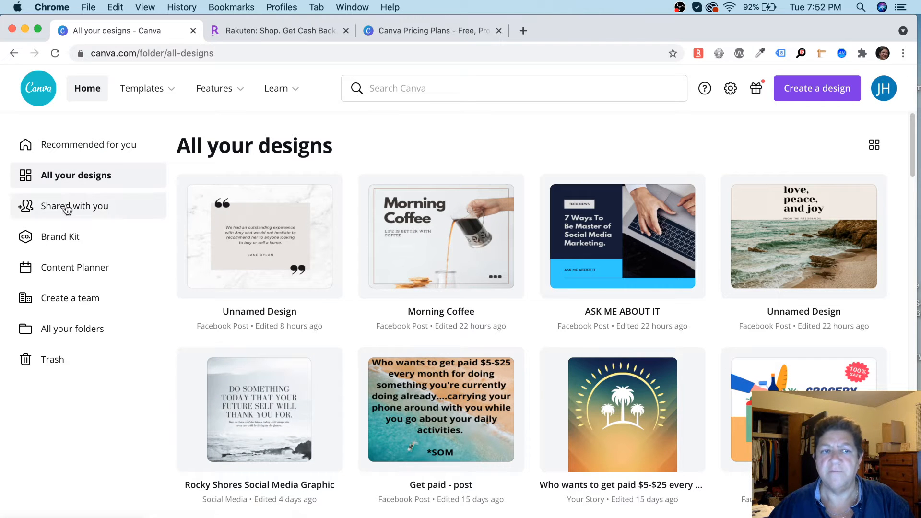
pyautogui.scroll(-20, 297, 316)
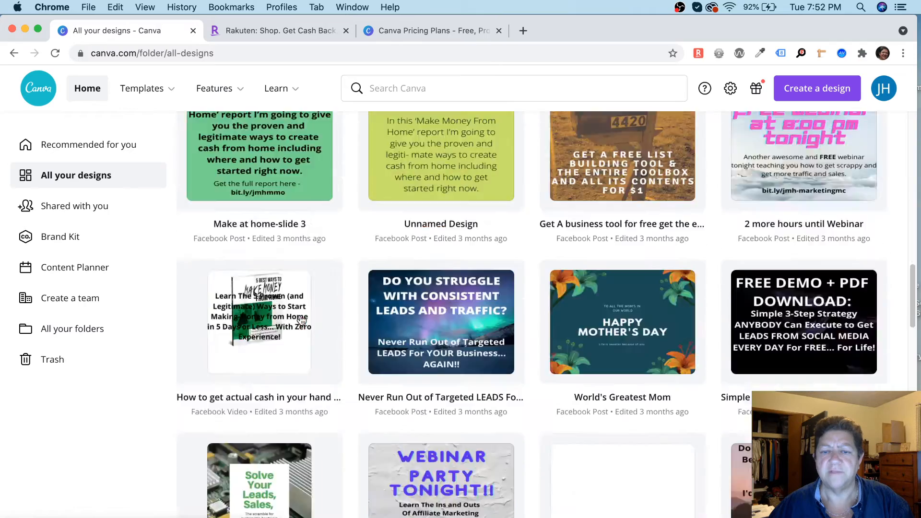
pyautogui.scroll(-3, 301, 321)
pyautogui.scroll(20, 301, 320)
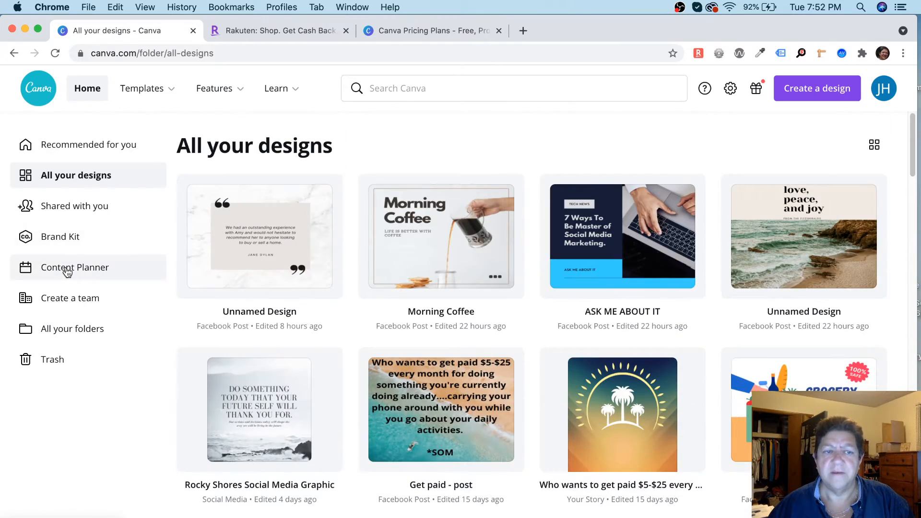
# Review the Content Planner calendar for August 2021 through the end of the month
pyautogui.click(67, 271)
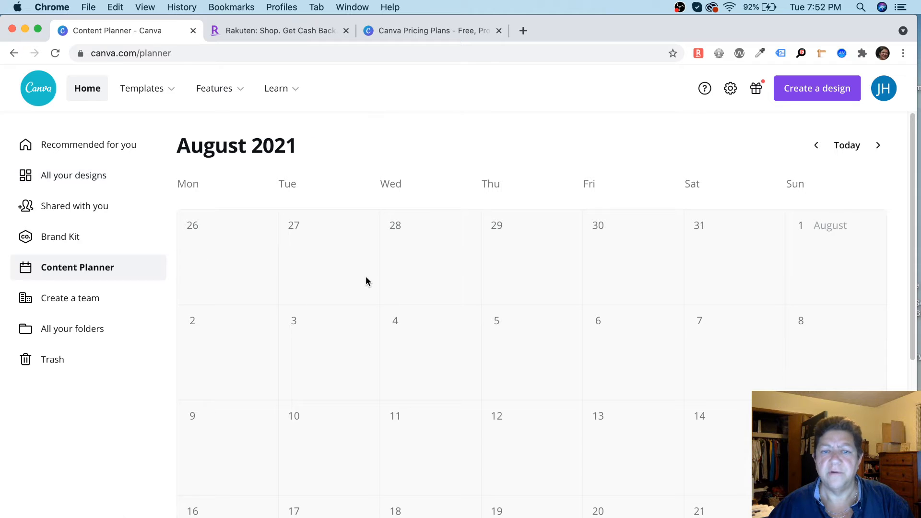
pyautogui.scroll(-4, 350, 314)
pyautogui.scroll(-2, 350, 312)
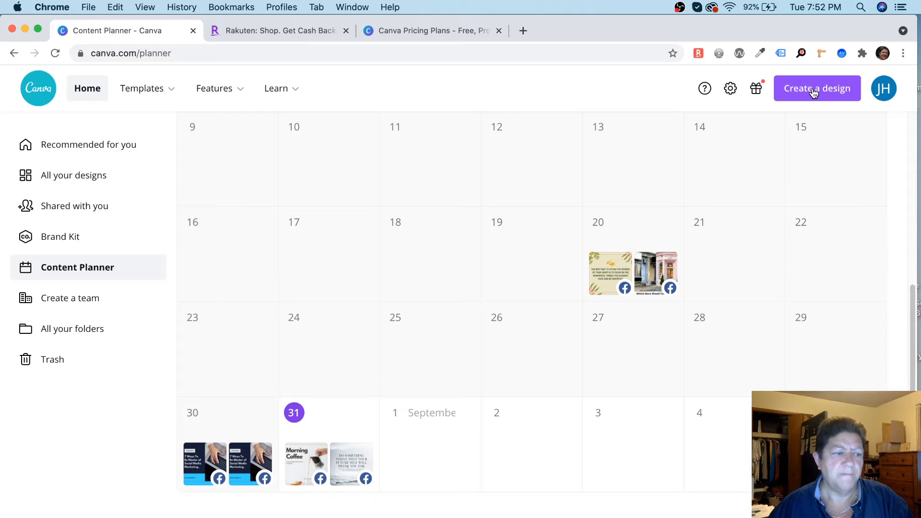
# Browse the suggested design types for a new design and search them for "facebook"
pyautogui.click(814, 91)
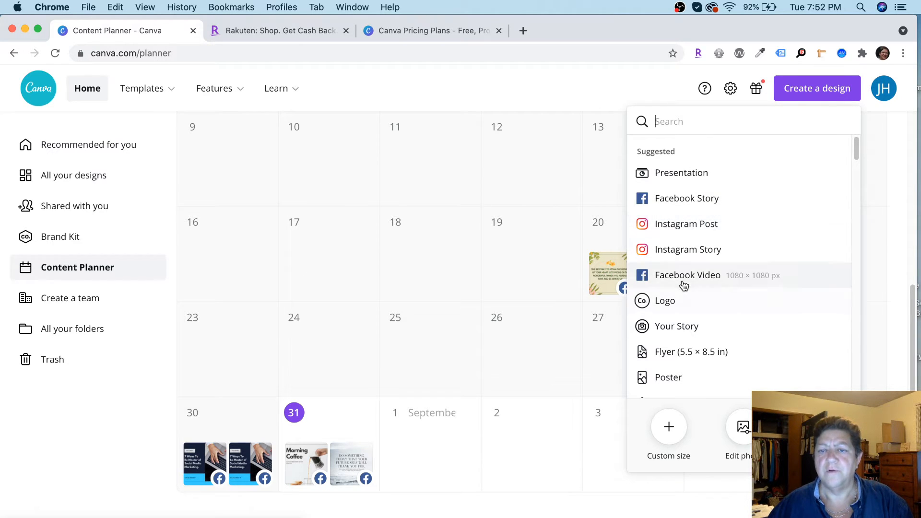
pyautogui.scroll(-5, 683, 286)
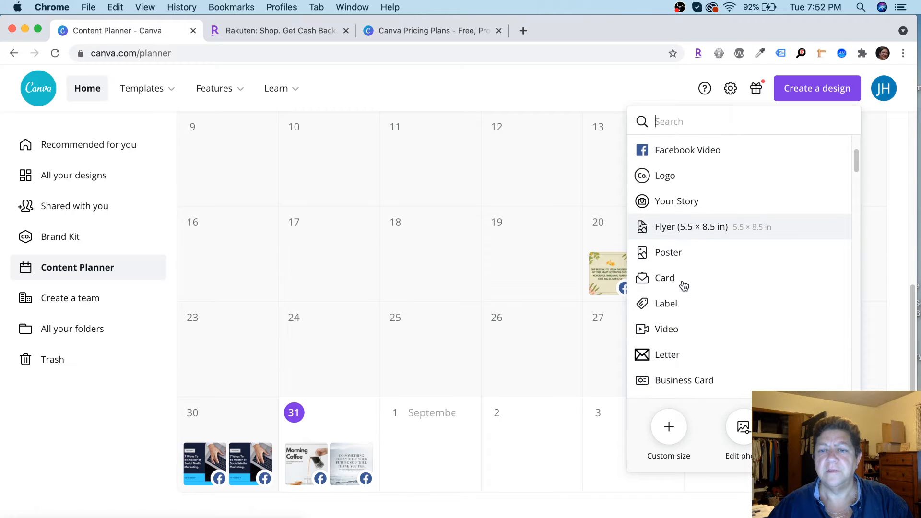
pyautogui.scroll(-4, 681, 267)
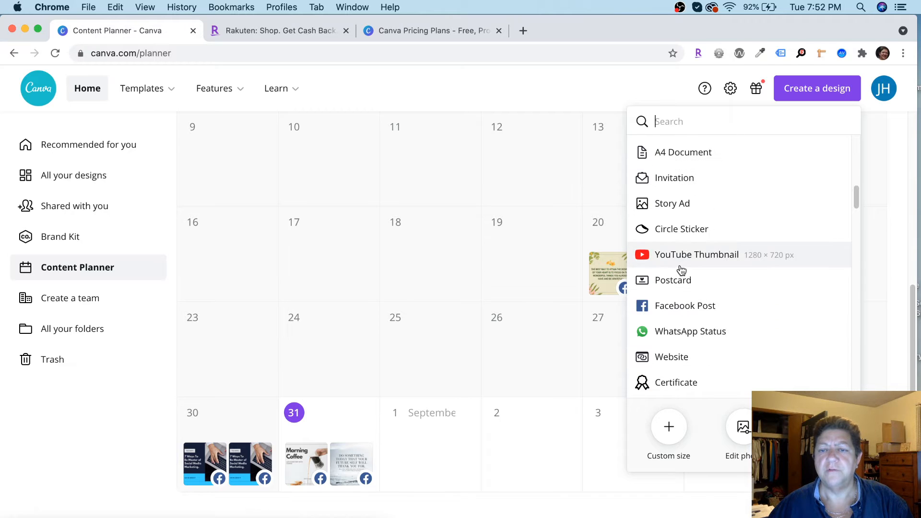
pyautogui.scroll(4, 700, 230)
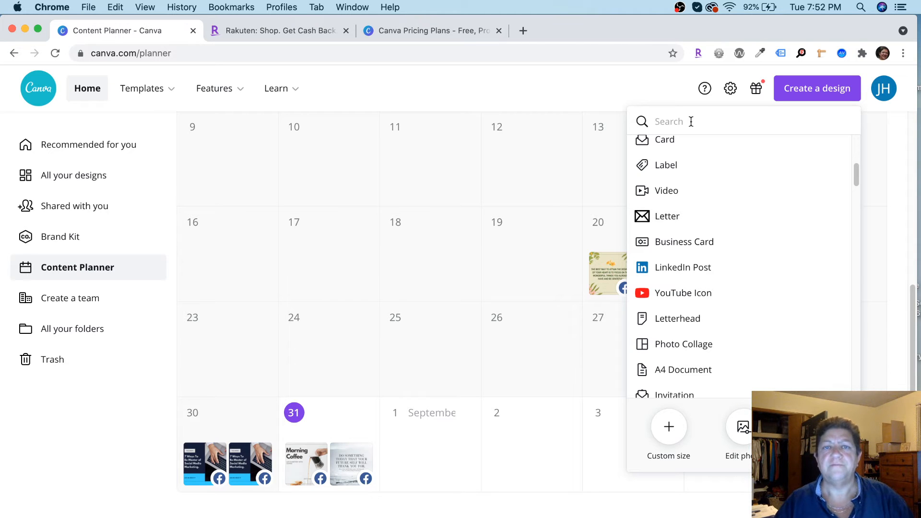
pyautogui.write('facebook')
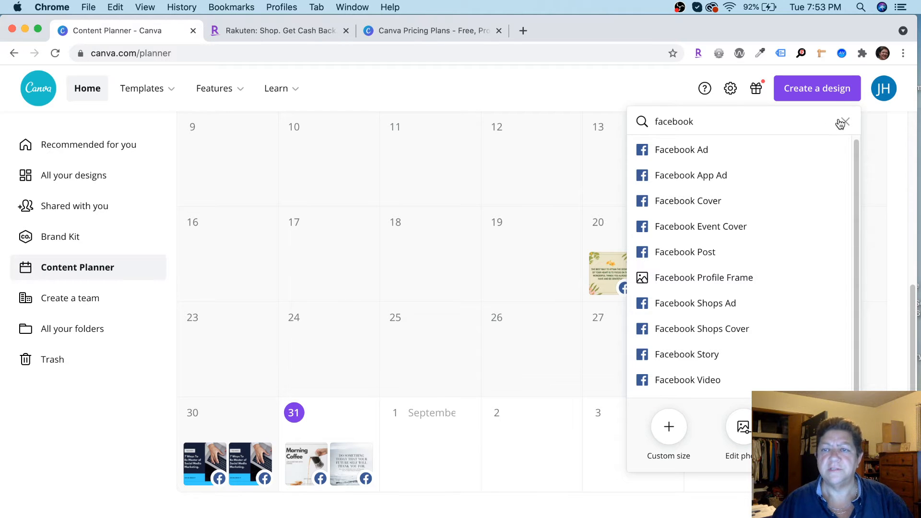
# Search the design types for "instagram" and for "Pinterest" to compare the available formats
pyautogui.doubleClick(705, 122)
pyautogui.write('instagram')
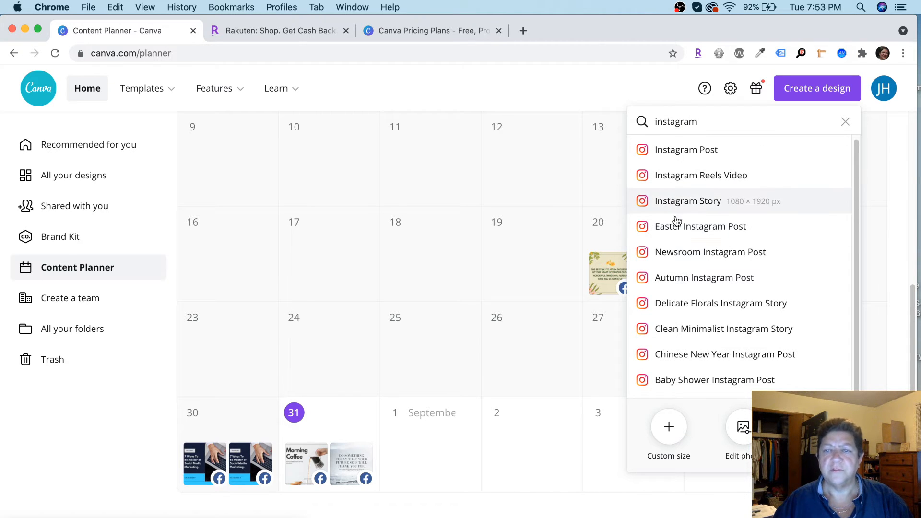
pyautogui.doubleClick(712, 126)
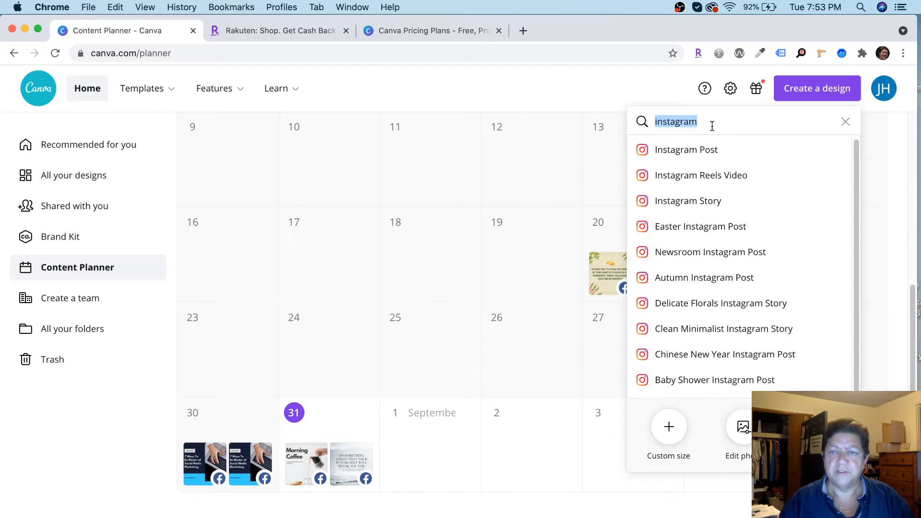
pyautogui.write('Pinterest')
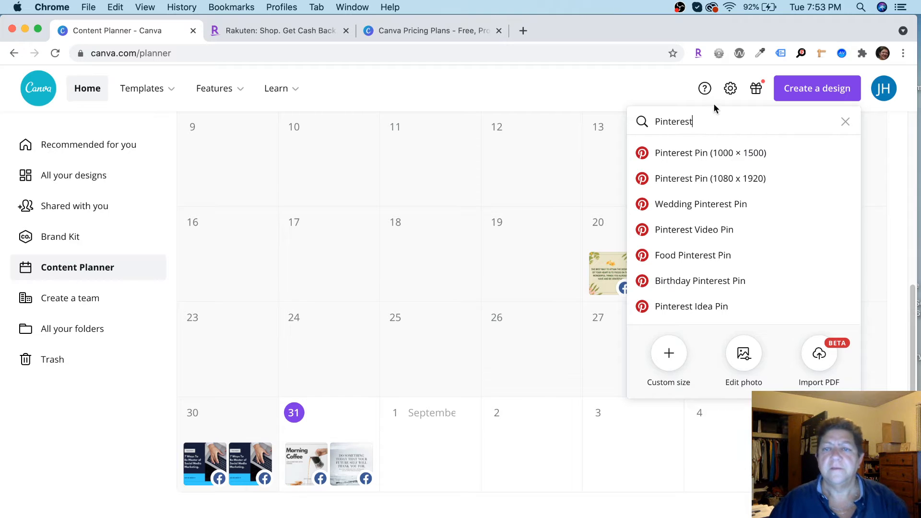
# Search the design types for "Facebook" and create a blank Facebook Post design
pyautogui.click(818, 87)
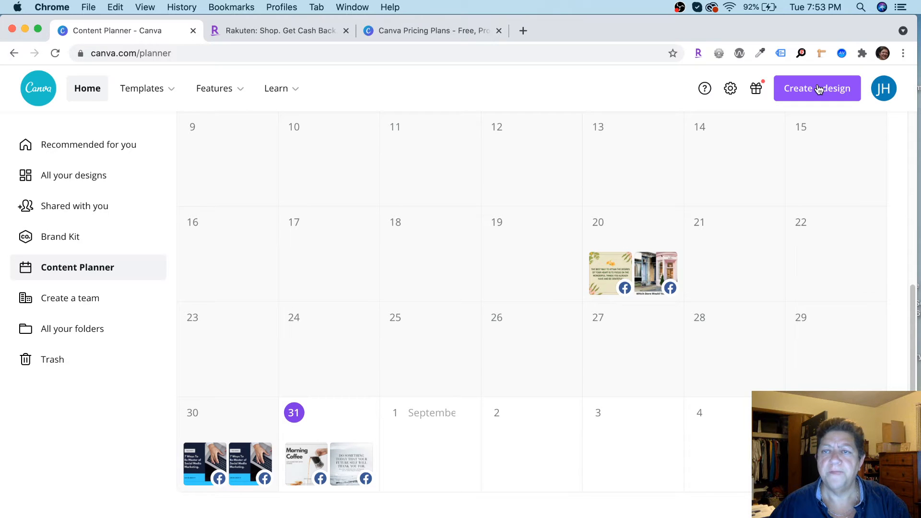
pyautogui.click(817, 89)
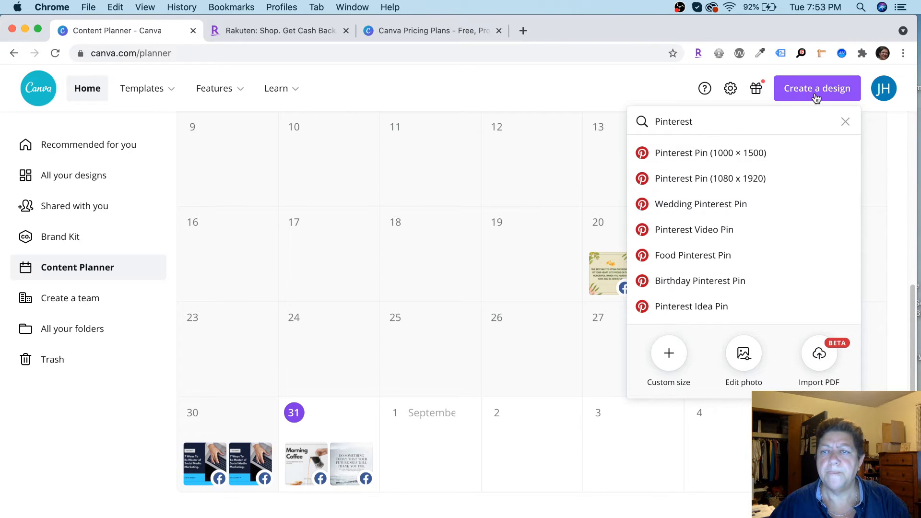
pyautogui.click(815, 93)
pyautogui.click(817, 90)
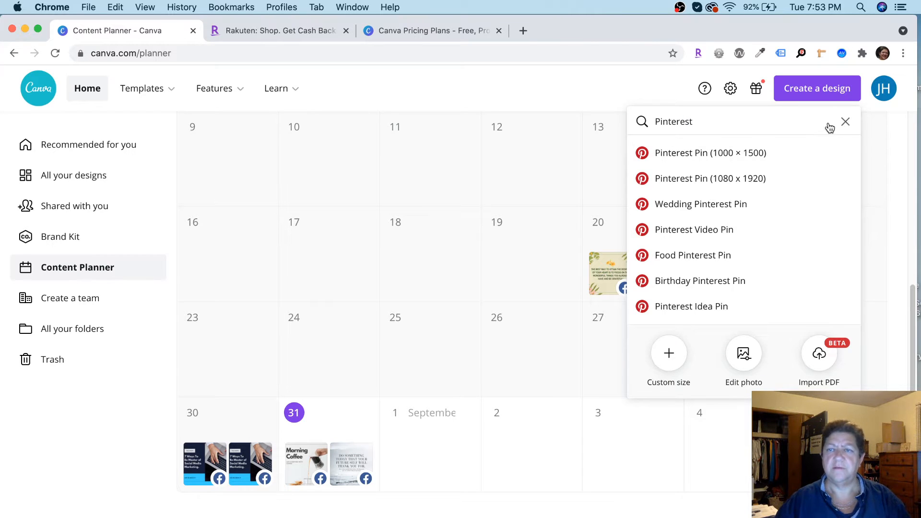
pyautogui.click(845, 121)
pyautogui.write('Facebook')
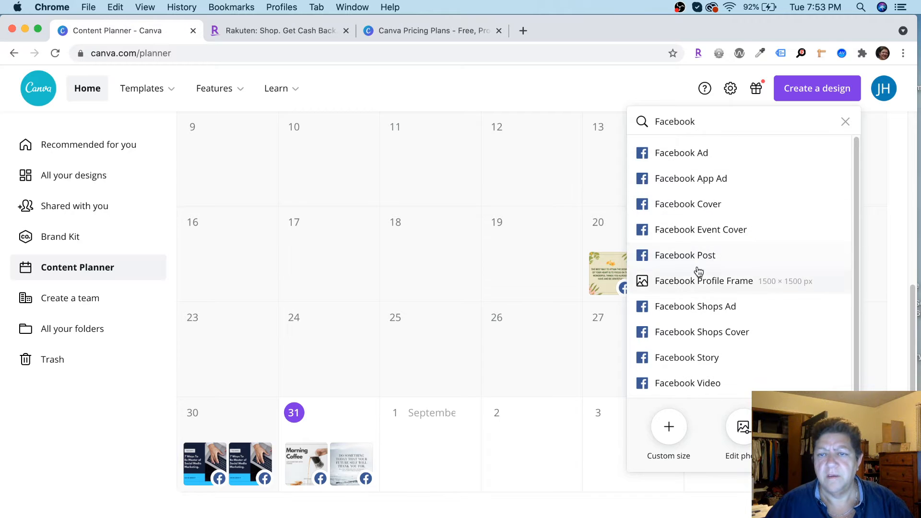
pyautogui.click(703, 251)
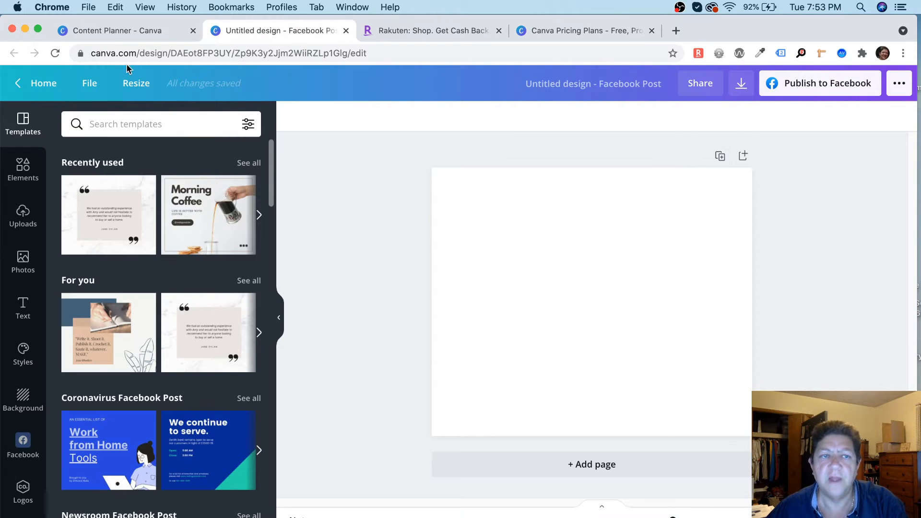
# Look over the resize options for the Facebook Post and browse its template categories
pyautogui.click(129, 81)
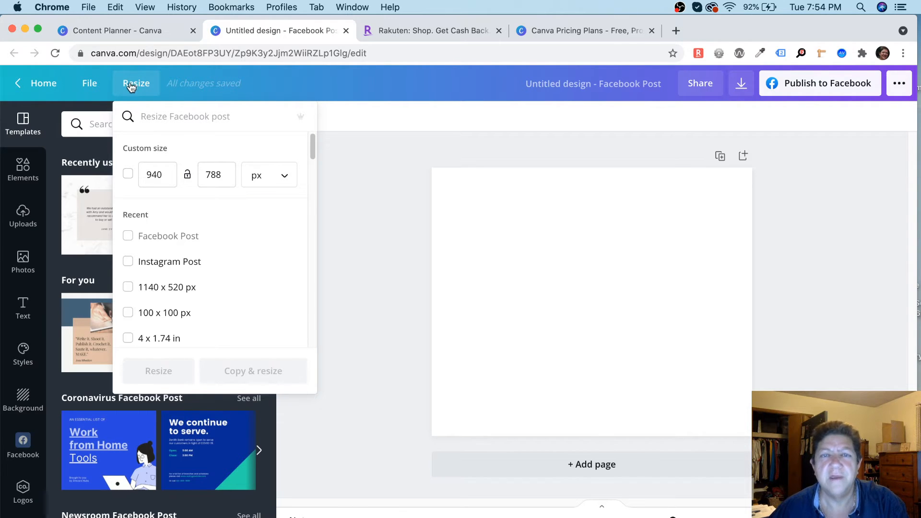
pyautogui.click(424, 84)
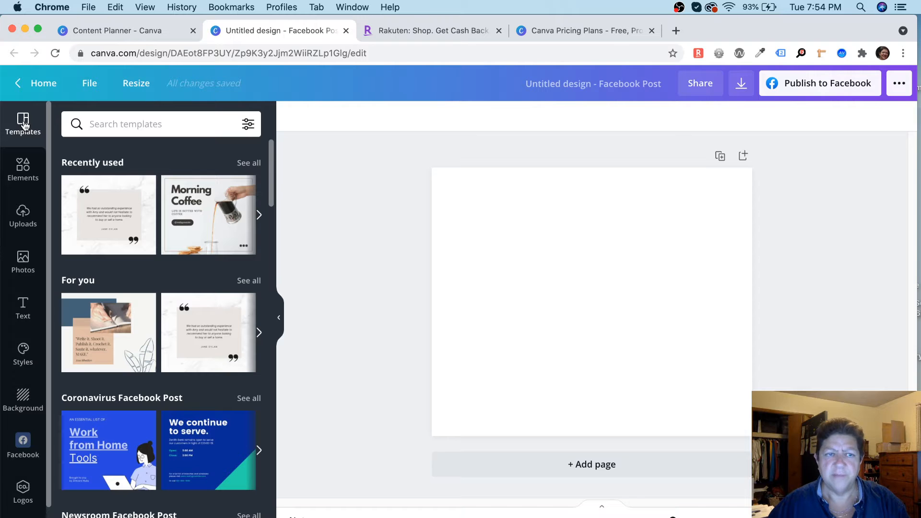
pyautogui.scroll(-10, 122, 319)
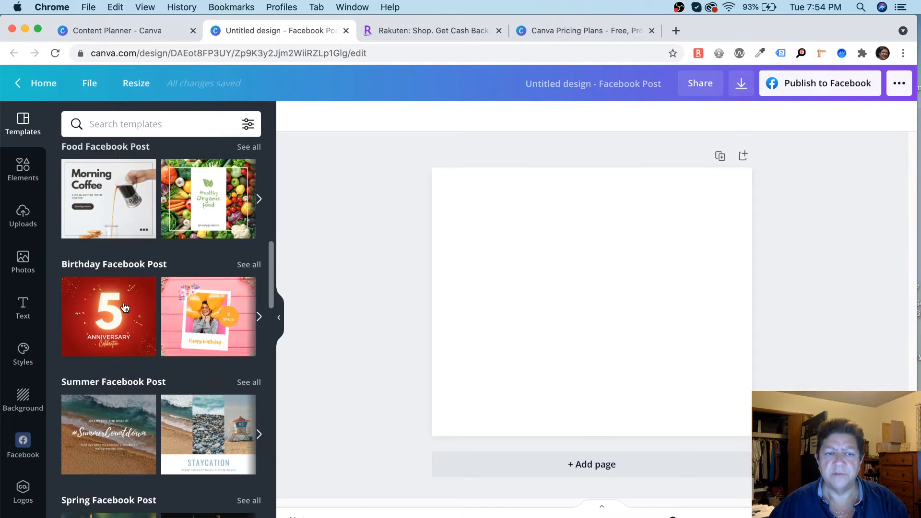
pyautogui.scroll(-1, 125, 308)
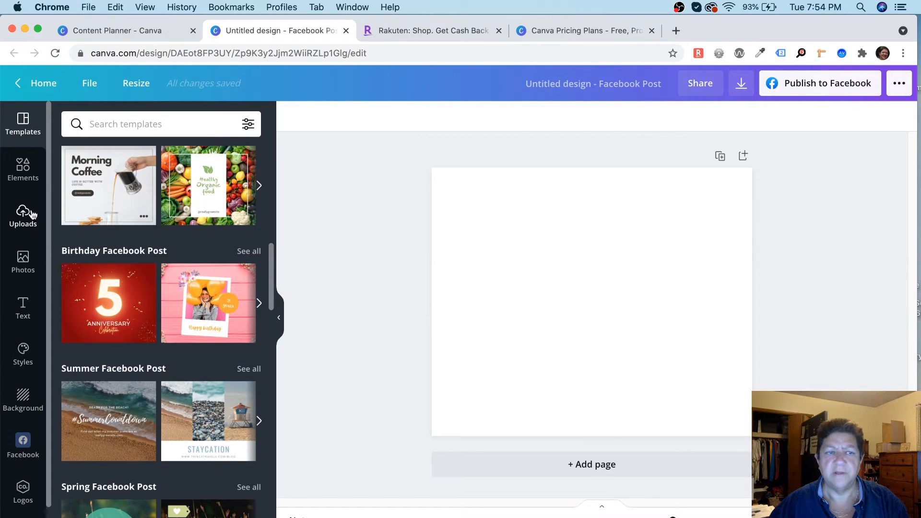
# Try out the striped blue ring graphic from the elements library on the blank page and delete it
pyautogui.click(21, 166)
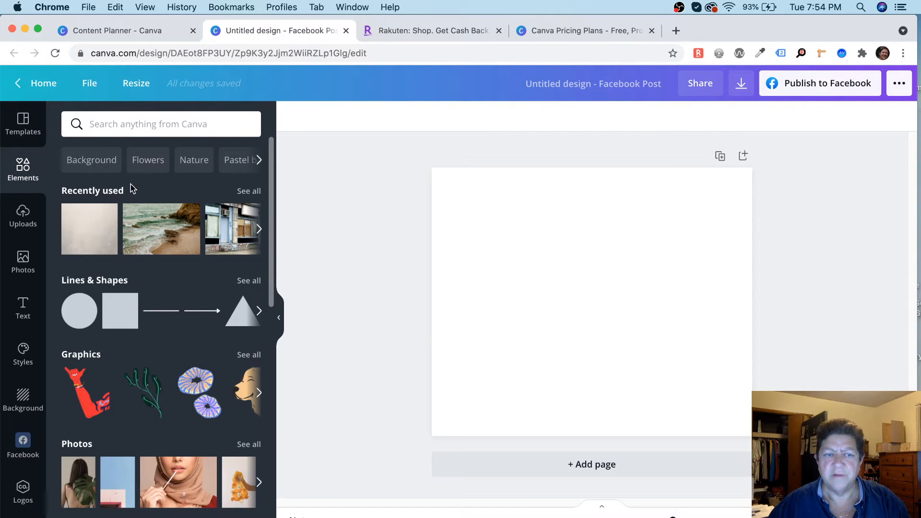
pyautogui.scroll(-4, 153, 353)
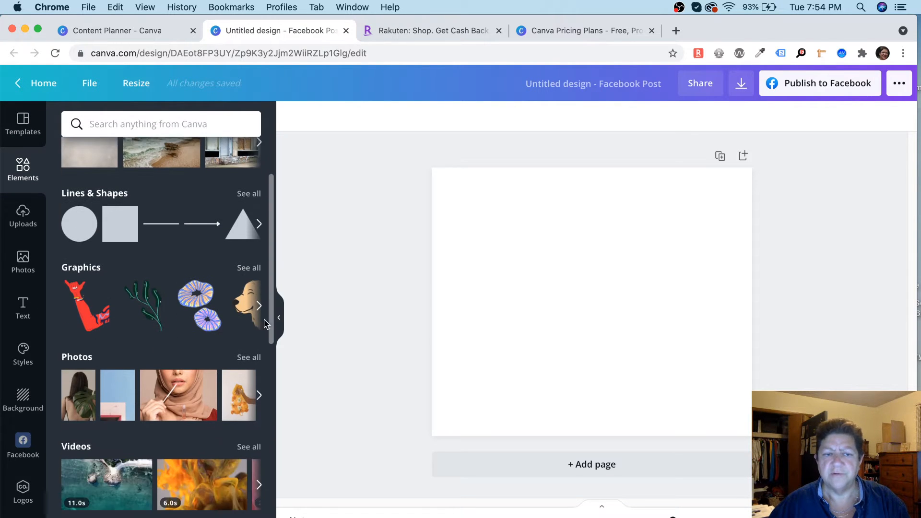
pyautogui.moveTo(188, 310); pyautogui.dragTo(566, 262)
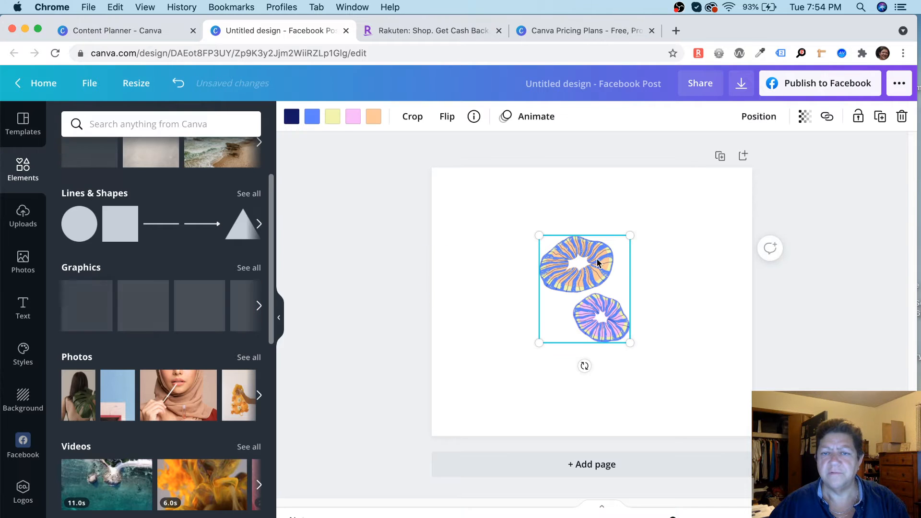
pyautogui.press('Delete')
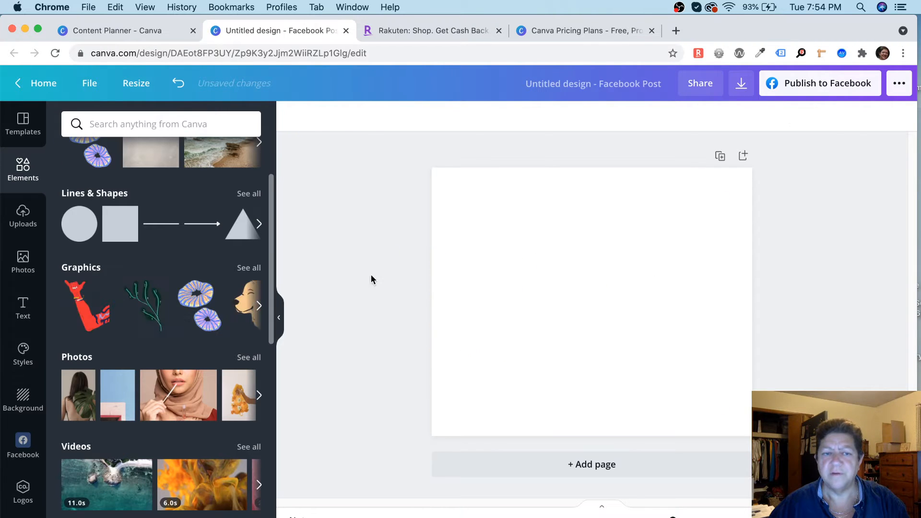
# Try out the 11-second aerial coastline video from the elements library on the page and delete it
pyautogui.scroll(-5, 168, 325)
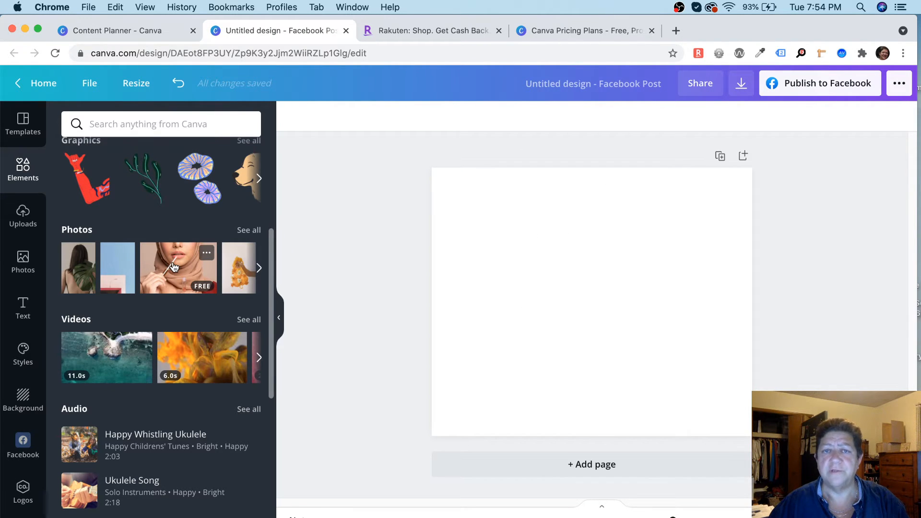
pyautogui.click(116, 338)
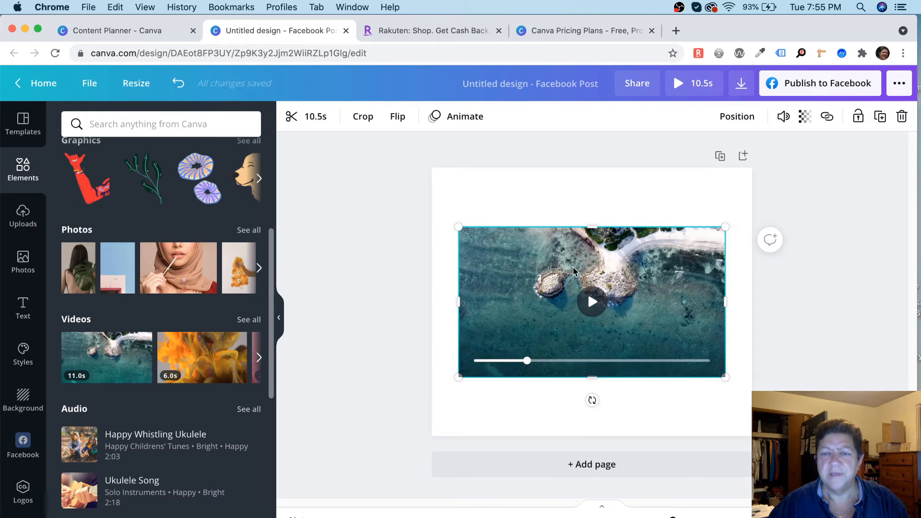
pyautogui.press('Delete')
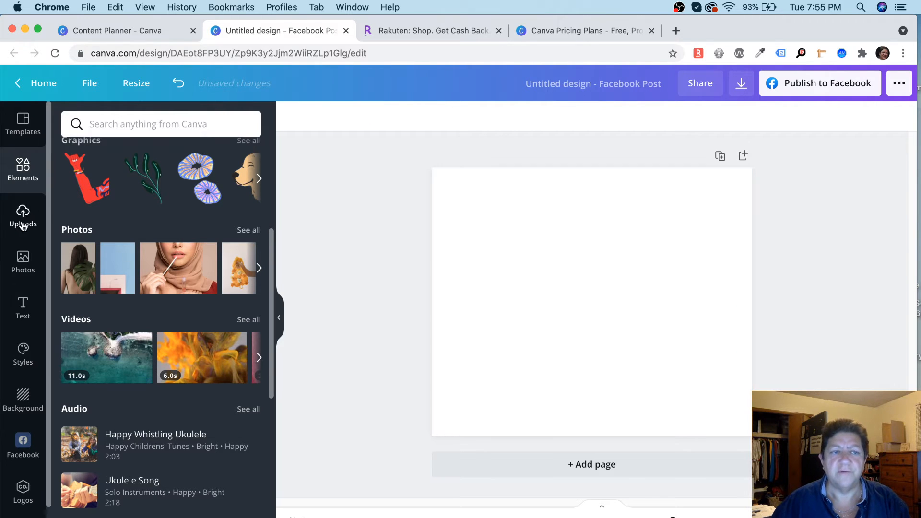
# Examine the charts, frames and grids among the elements, and the uploaded videos, audio and images
pyautogui.scroll(-7, 144, 365)
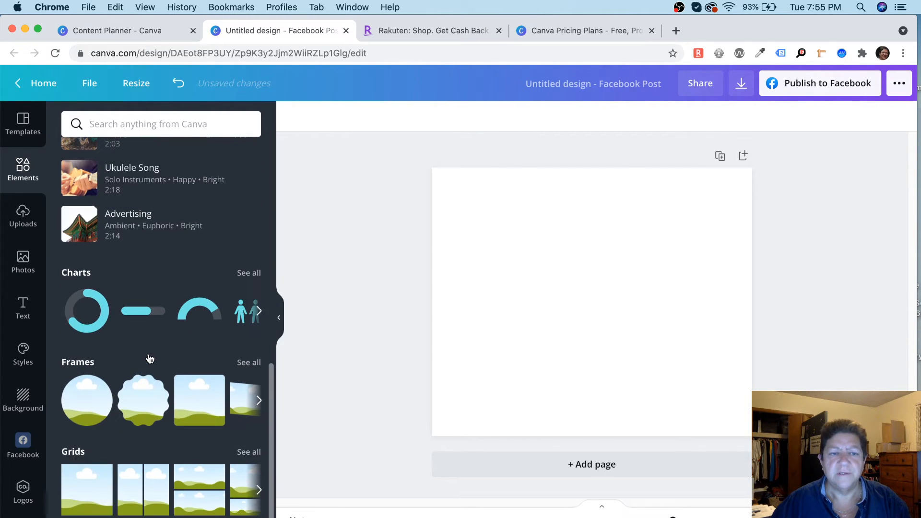
pyautogui.click(21, 218)
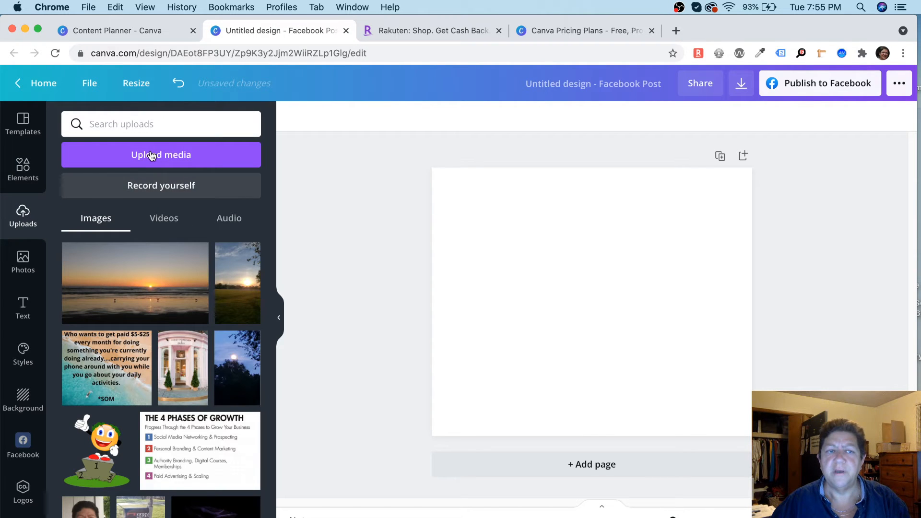
pyautogui.click(165, 222)
pyautogui.click(223, 224)
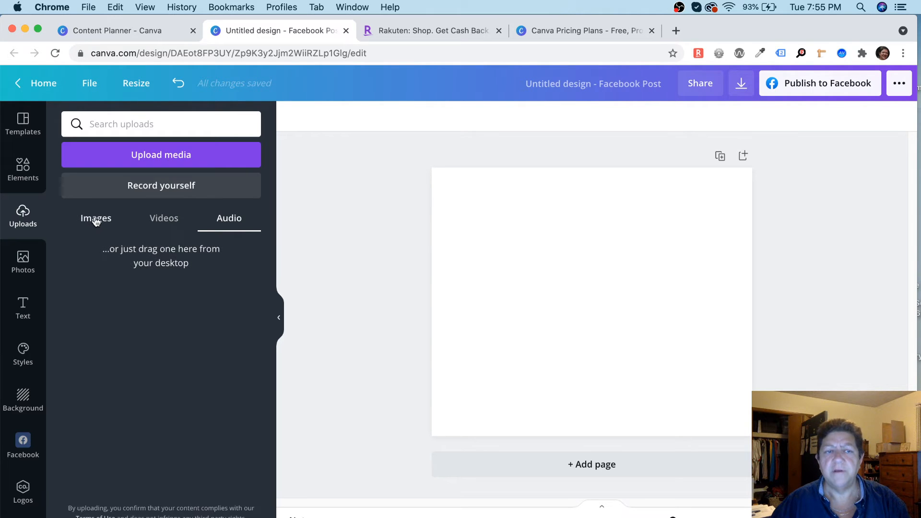
pyautogui.click(96, 220)
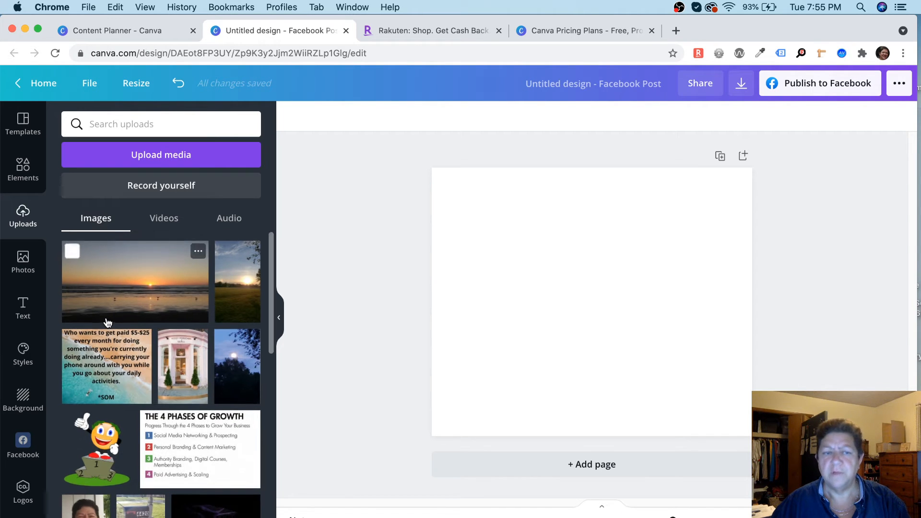
# Look through the uploaded images
pyautogui.moveTo(107, 322)
pyautogui.scroll(-5, 105, 321)
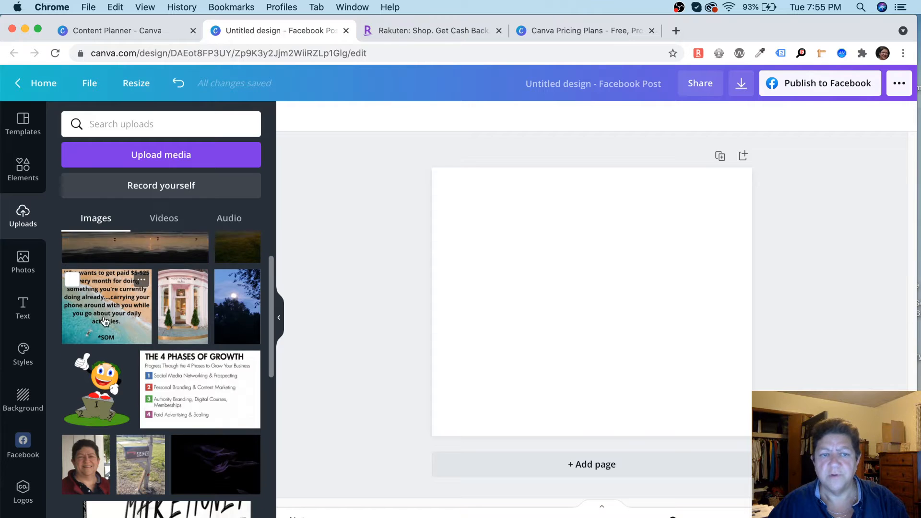
pyautogui.scroll(-10, 105, 321)
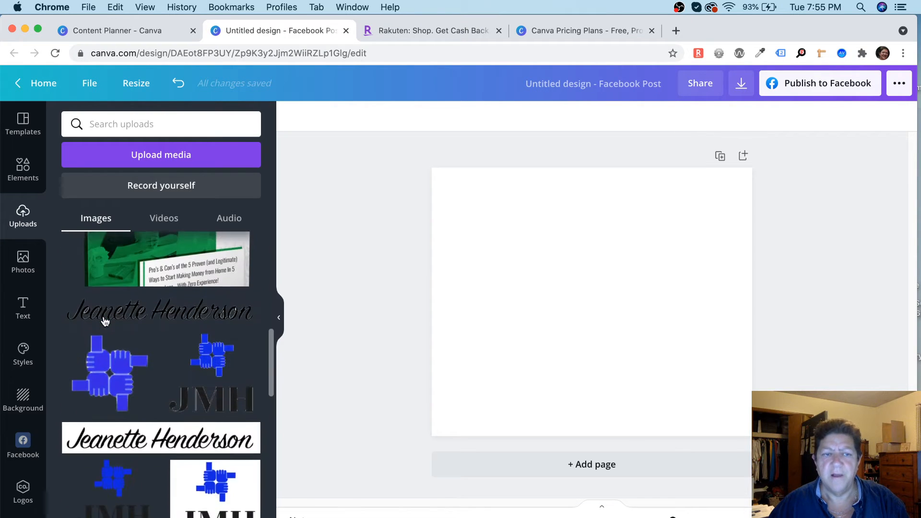
pyautogui.scroll(-3, 105, 321)
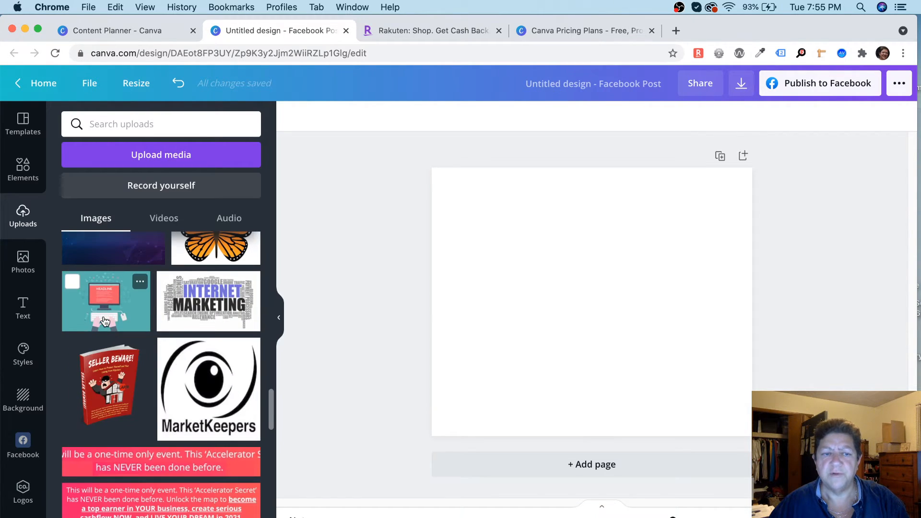
pyautogui.scroll(15, 111, 320)
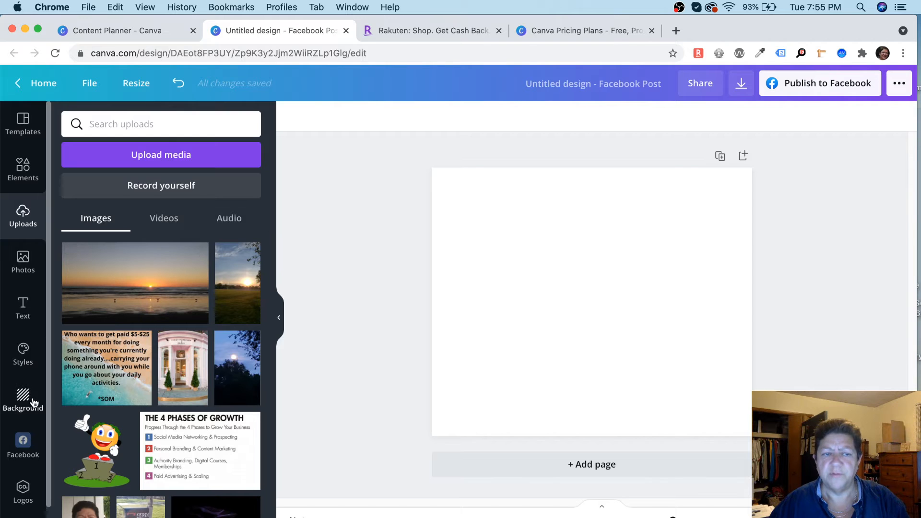
# Browse the stock photos available in the photo library
pyautogui.click(23, 262)
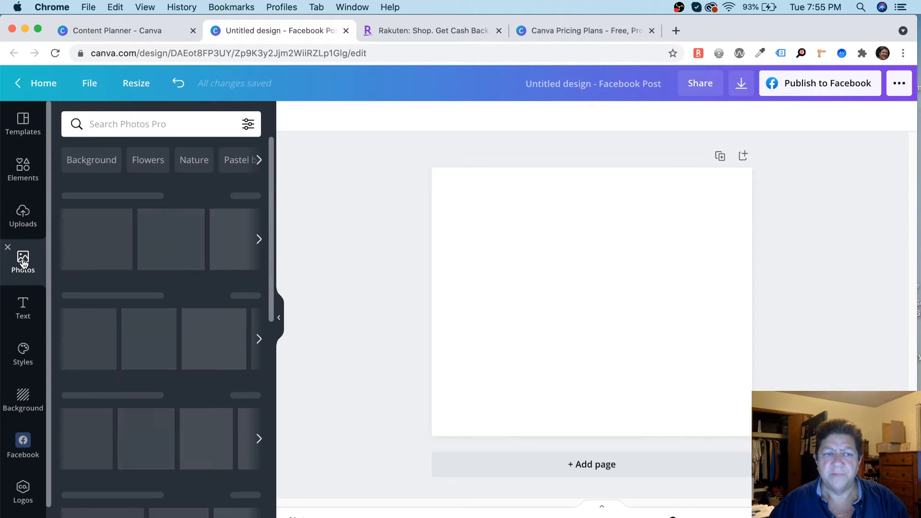
pyautogui.scroll(-15, 132, 333)
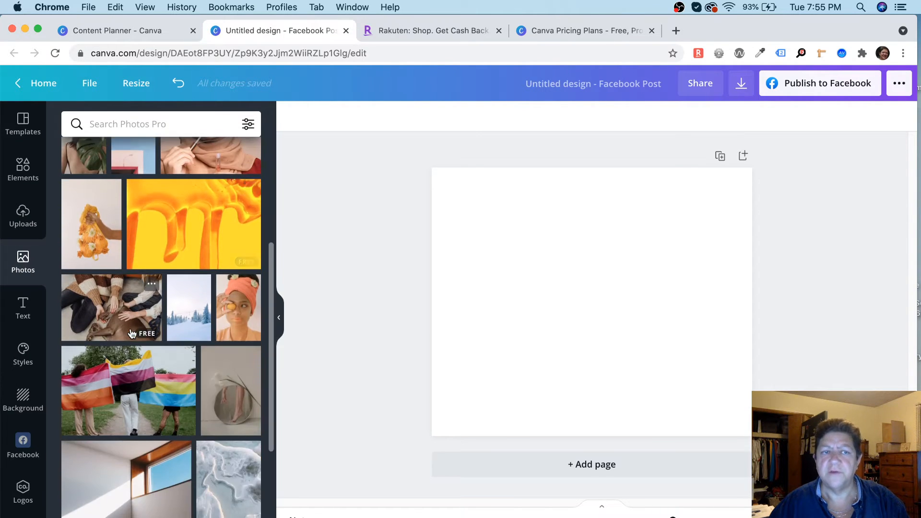
pyautogui.scroll(-10, 132, 334)
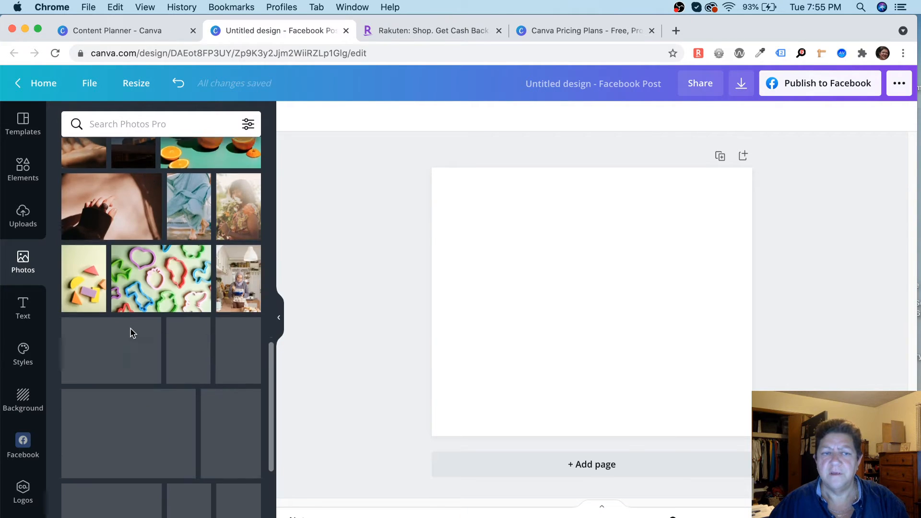
pyautogui.scroll(-10, 132, 334)
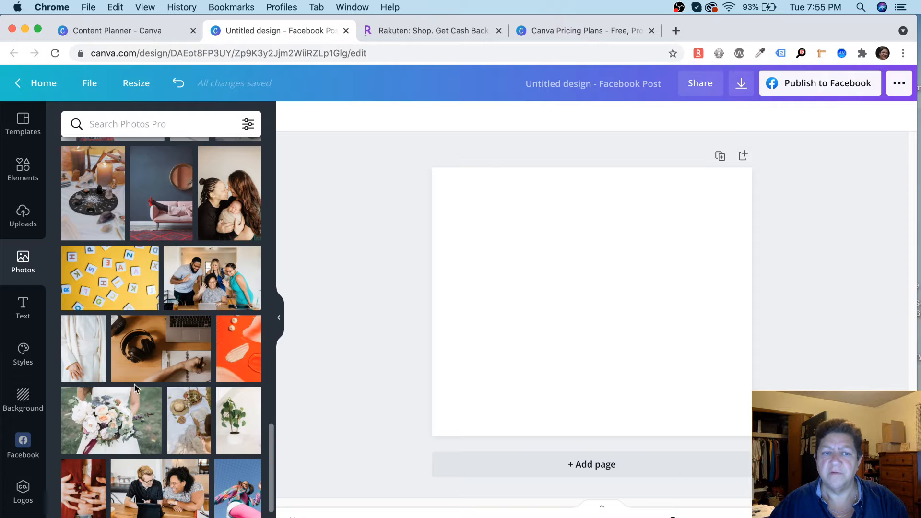
pyautogui.scroll(-8, 135, 391)
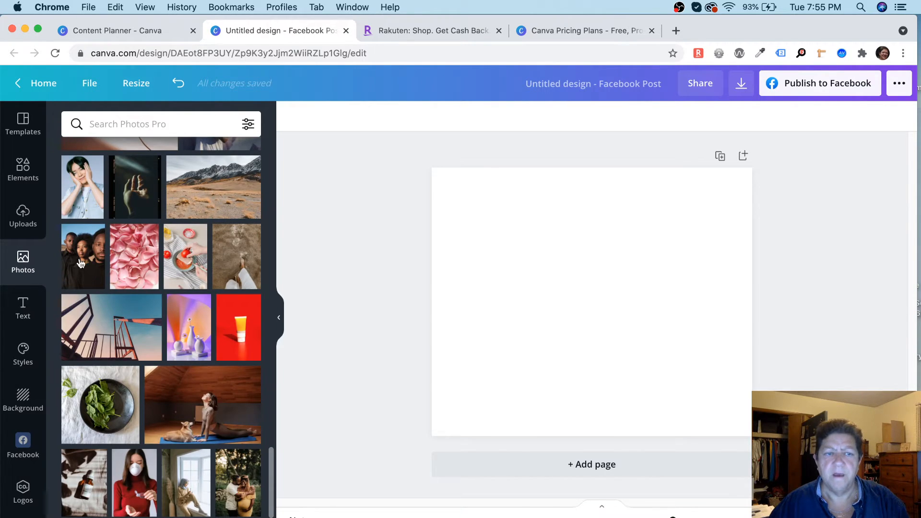
pyautogui.moveTo(155, 312)
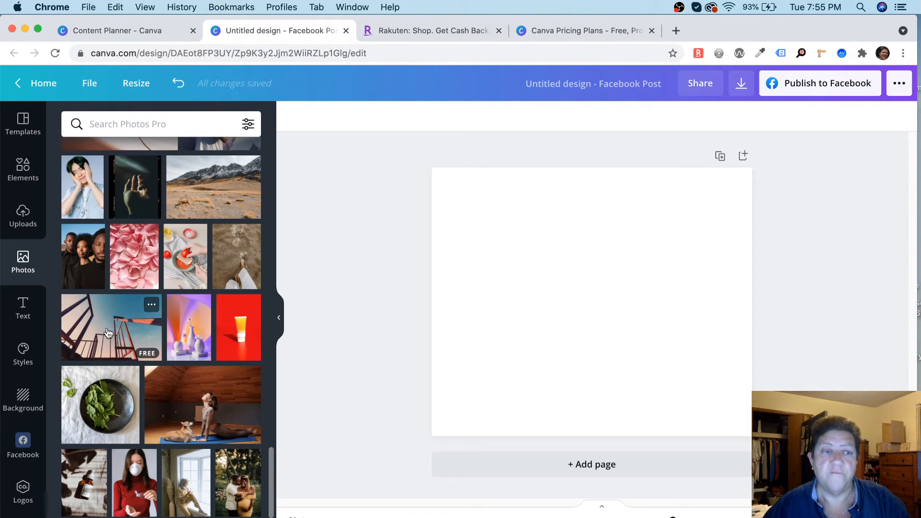
# Add a heading and the "love, peace, and joy" font combination to the blank page, undoing the oversized extra copy
pyautogui.click(26, 308)
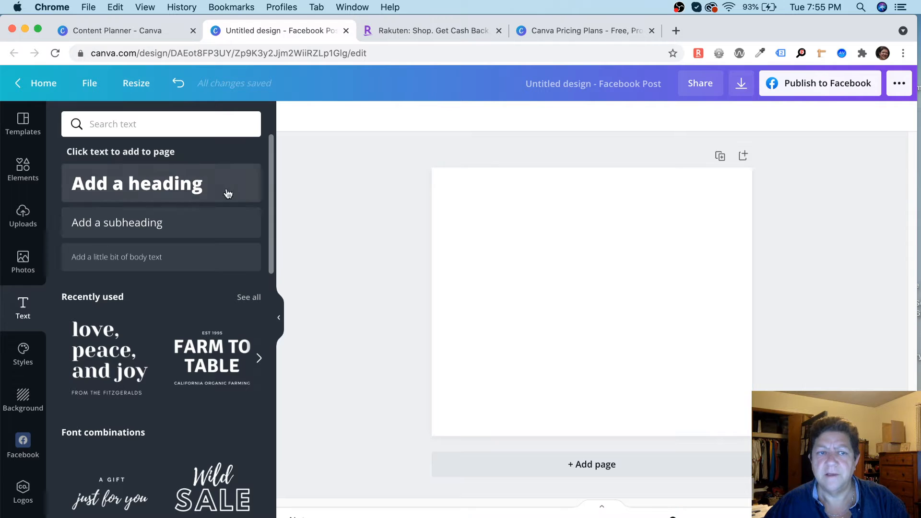
pyautogui.moveTo(226, 191); pyautogui.dragTo(561, 190)
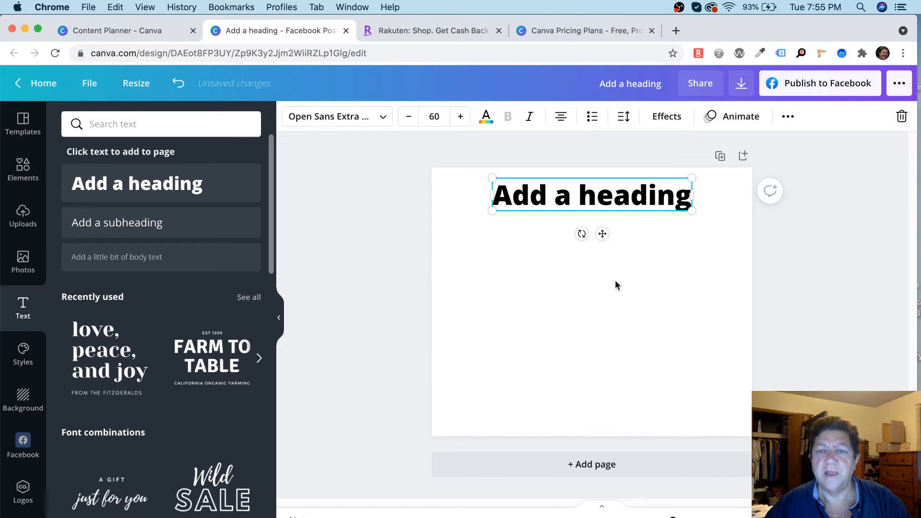
pyautogui.click(151, 352)
pyautogui.moveTo(112, 352); pyautogui.dragTo(576, 308)
pyautogui.click(703, 307)
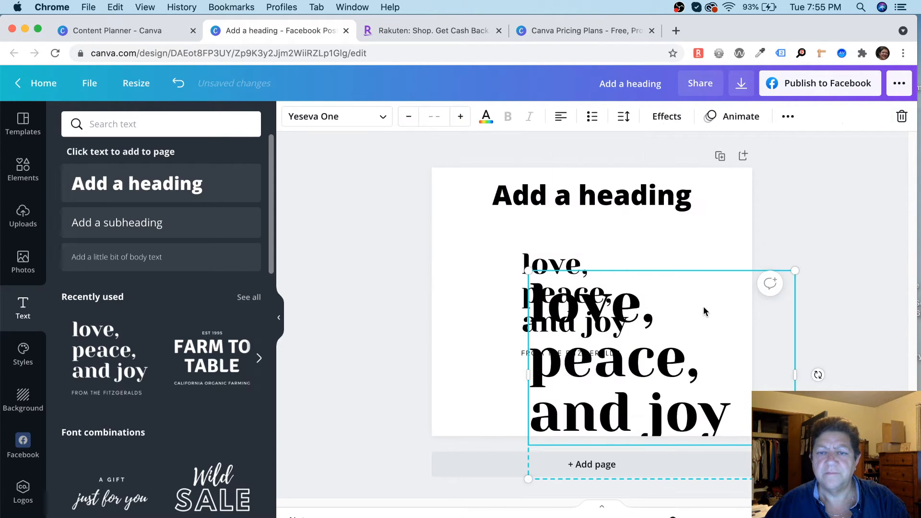
pyautogui.click(728, 271)
pyautogui.click(662, 334)
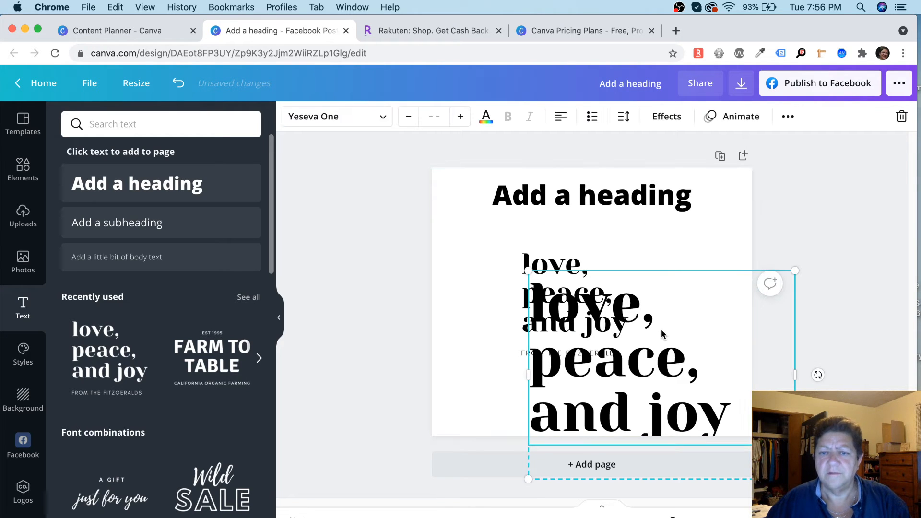
pyautogui.press('super+z')
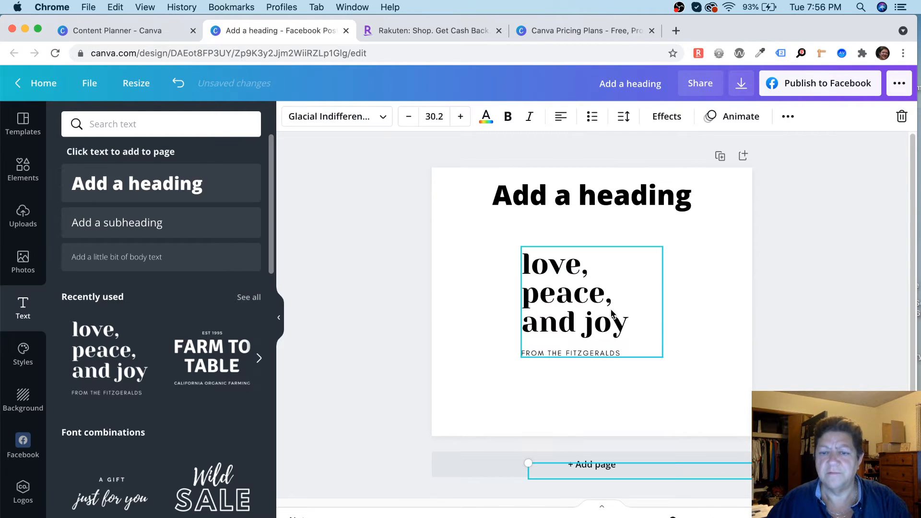
# Try adding a blank second page below the first one and delete it
pyautogui.click(672, 466)
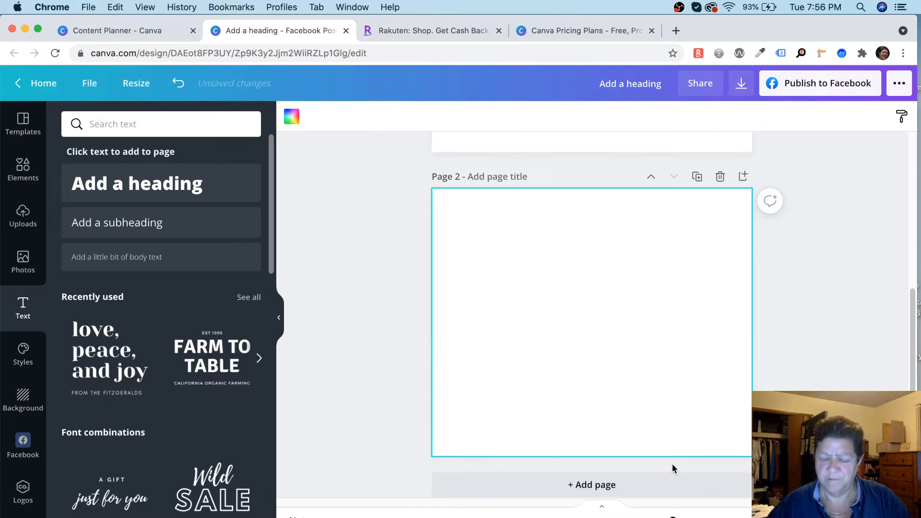
pyautogui.scroll(6, 596, 275)
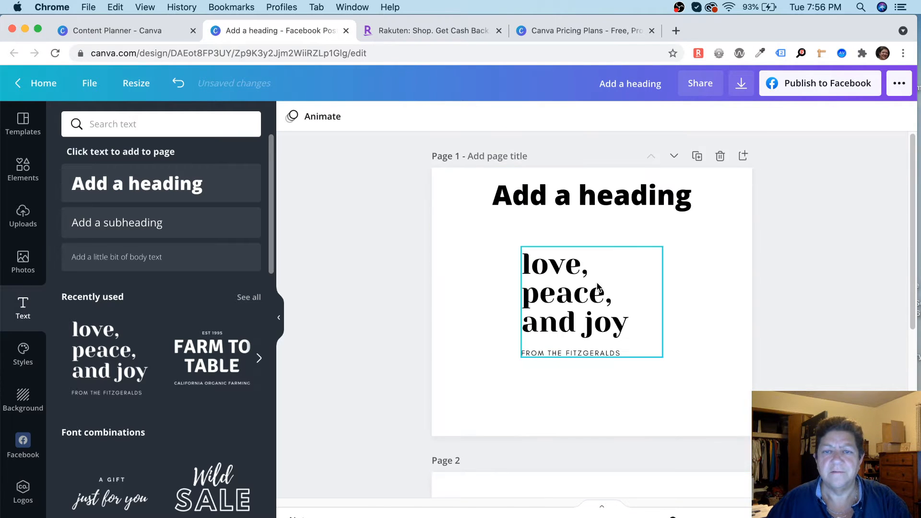
pyautogui.scroll(-2, 596, 282)
pyautogui.scroll(-5, 600, 291)
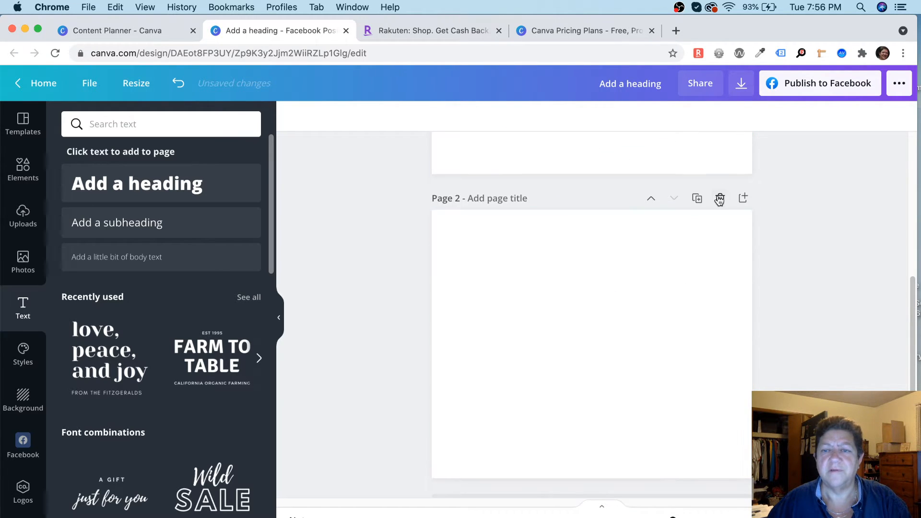
pyautogui.click(720, 200)
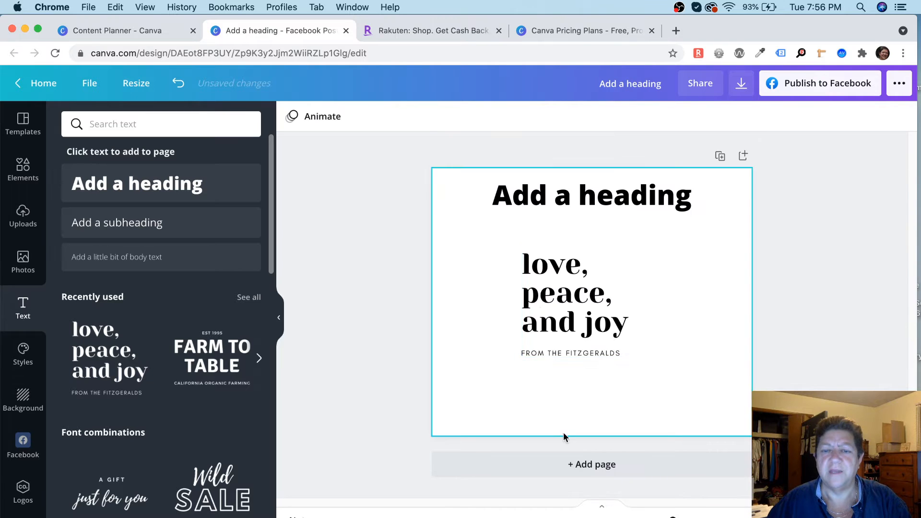
# Add a blank second page to the design and return to page 1
pyautogui.click(598, 466)
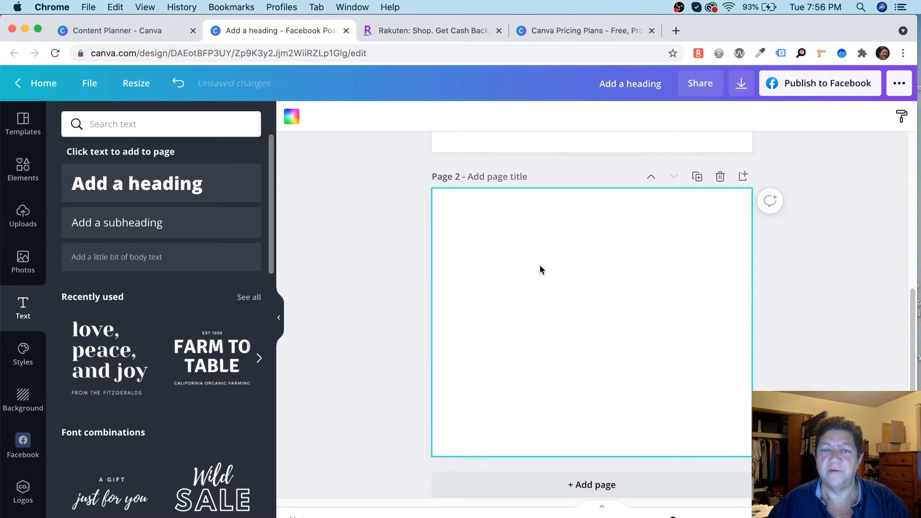
pyautogui.scroll(6, 540, 270)
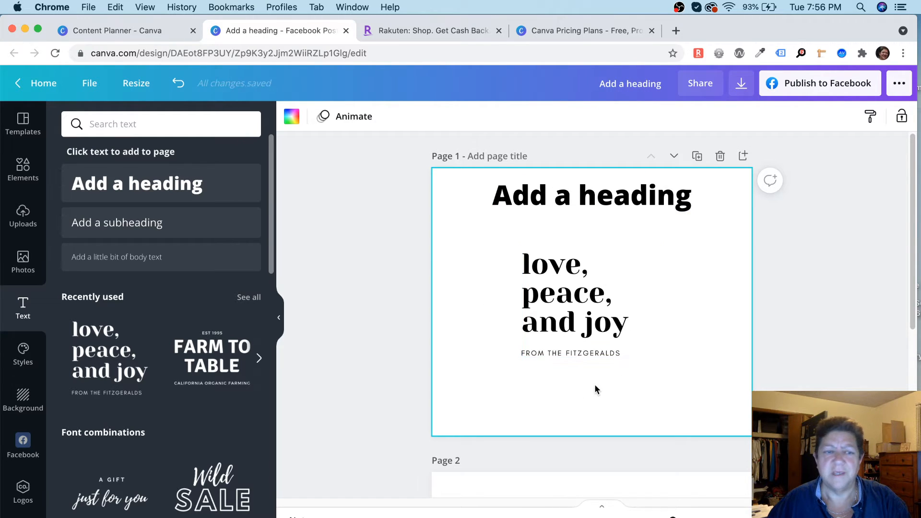
# Add the "FEELIN' CUTE" font combination to page 1 and move it below the "love, peace, and joy" text
pyautogui.click(23, 354)
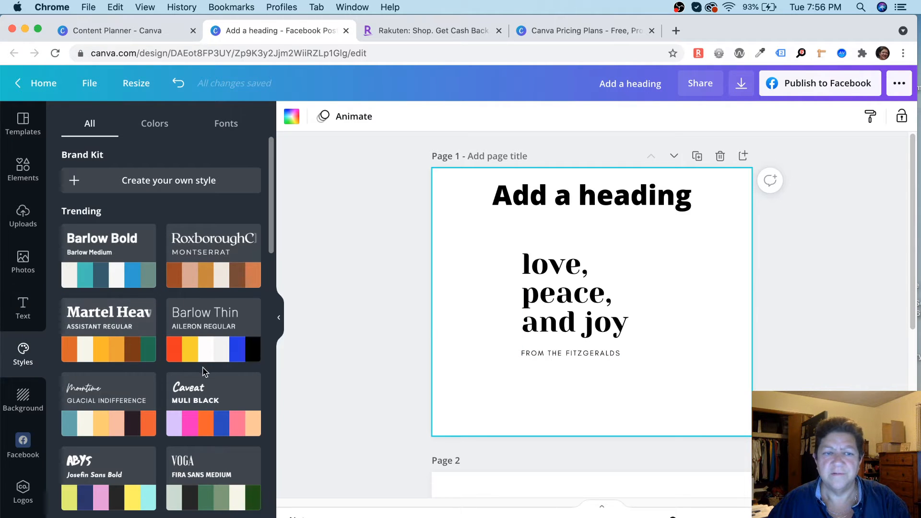
pyautogui.click(23, 304)
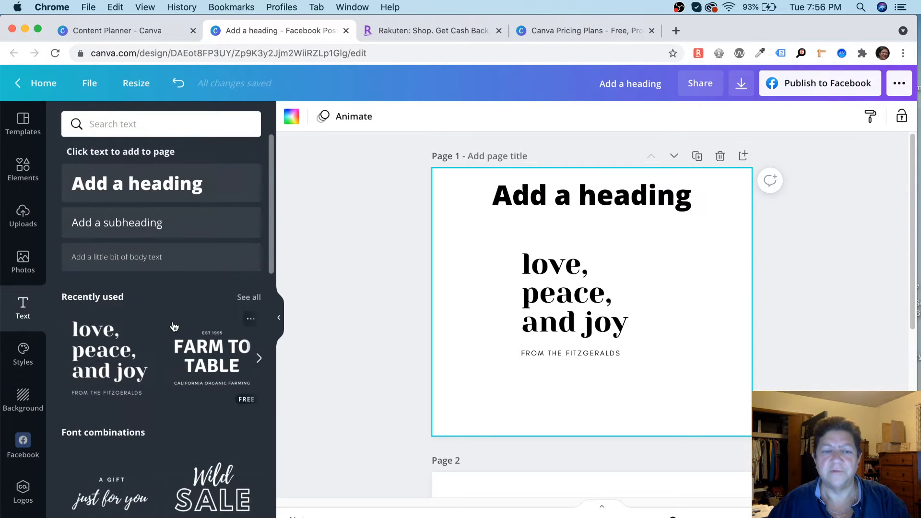
pyautogui.scroll(-5, 173, 325)
pyautogui.scroll(-1, 163, 322)
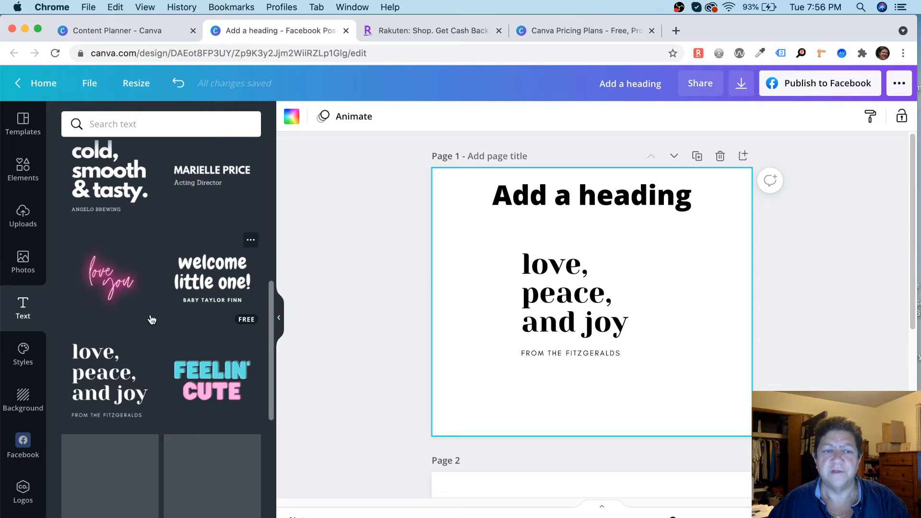
pyautogui.click(212, 382)
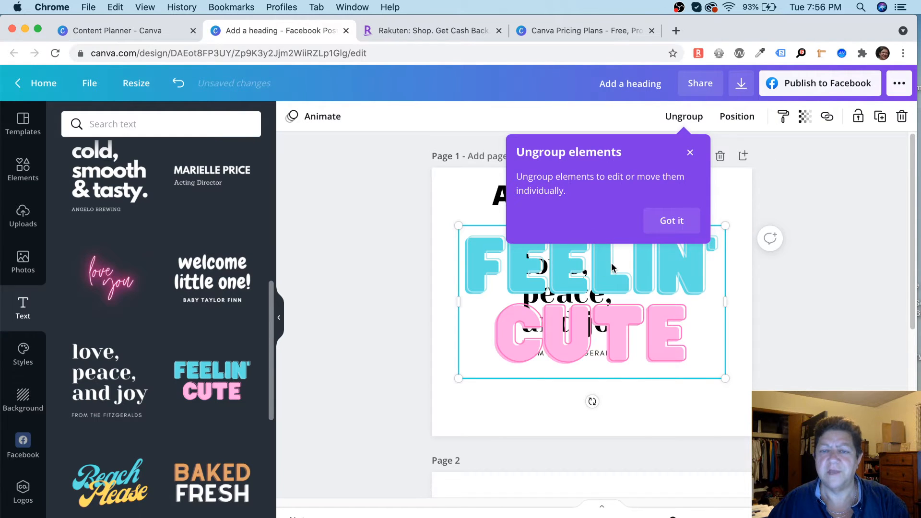
pyautogui.moveTo(611, 263); pyautogui.dragTo(599, 391)
# Delete the "love, peace, and joy" text and the small caption line beneath it from page 1
pyautogui.click(562, 258)
pyautogui.press('BackSpace')
pyautogui.click(586, 353)
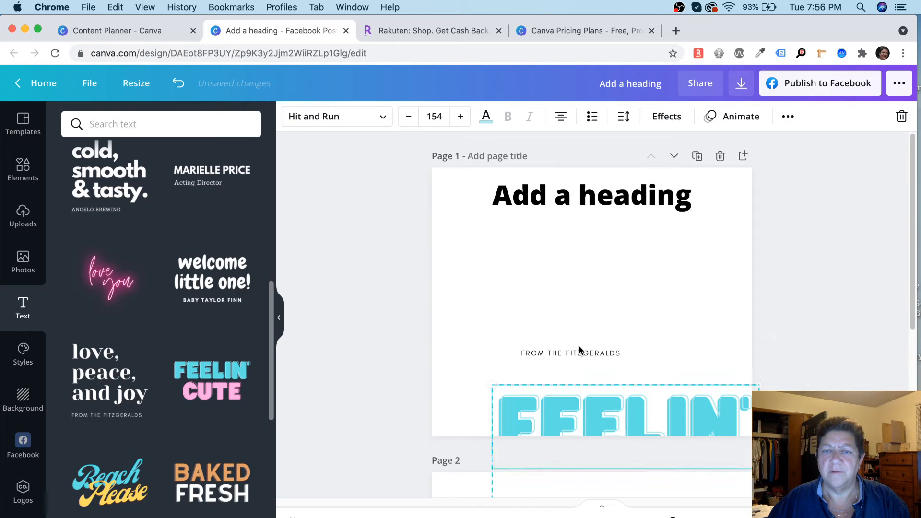
pyautogui.click(580, 347)
pyautogui.click(582, 348)
pyautogui.press('Delete')
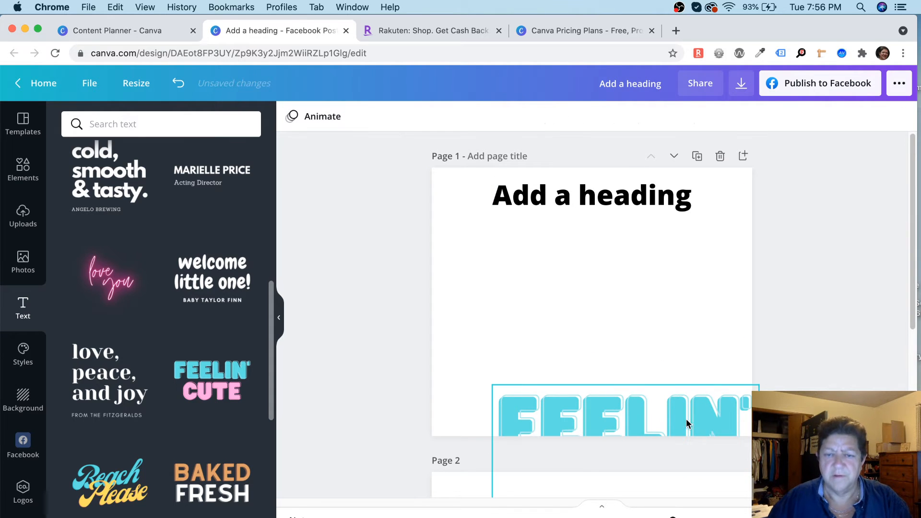
# Replace the heading on page 1 with the "FEELIN' CUTE" text, scaled down to font size 144 at the page's upper edge
pyautogui.moveTo(686, 426); pyautogui.dragTo(600, 246)
pyautogui.click(612, 197)
pyautogui.press('Delete')
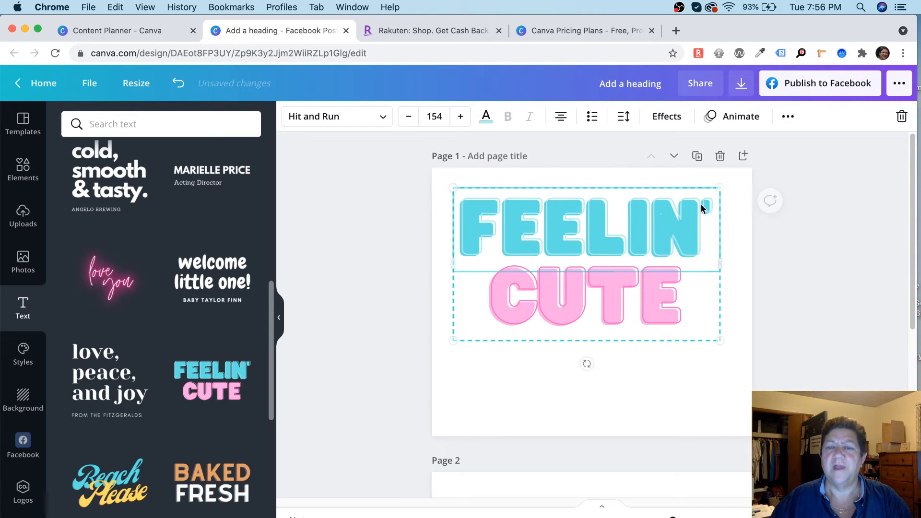
pyautogui.moveTo(720, 189); pyautogui.dragTo(700, 205)
pyautogui.moveTo(584, 247); pyautogui.dragTo(588, 217)
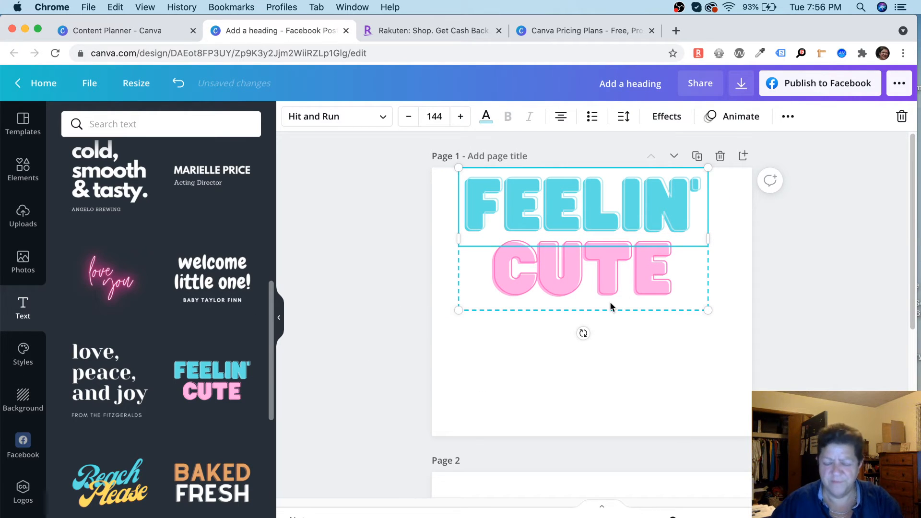
# Browse further through the font combinations and add the purple and green "CHILL" text style to page 1
pyautogui.scroll(-10, 135, 359)
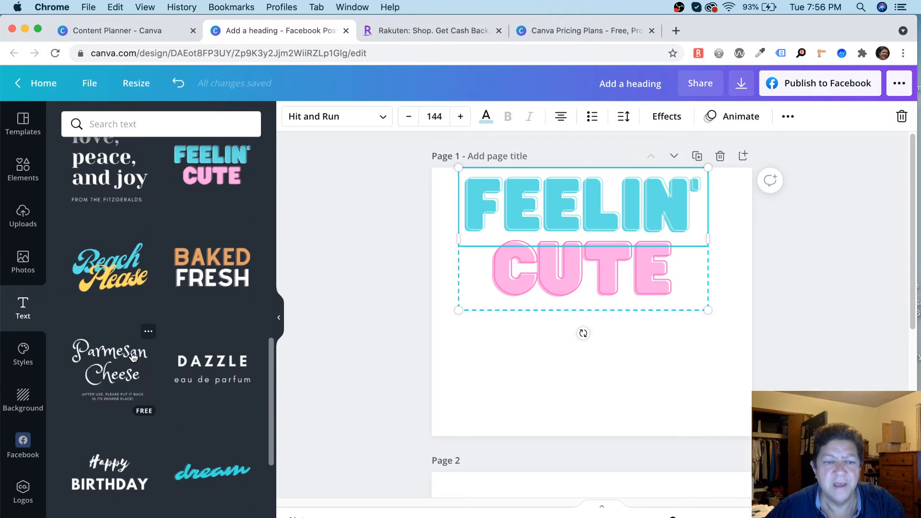
pyautogui.scroll(-3, 135, 341)
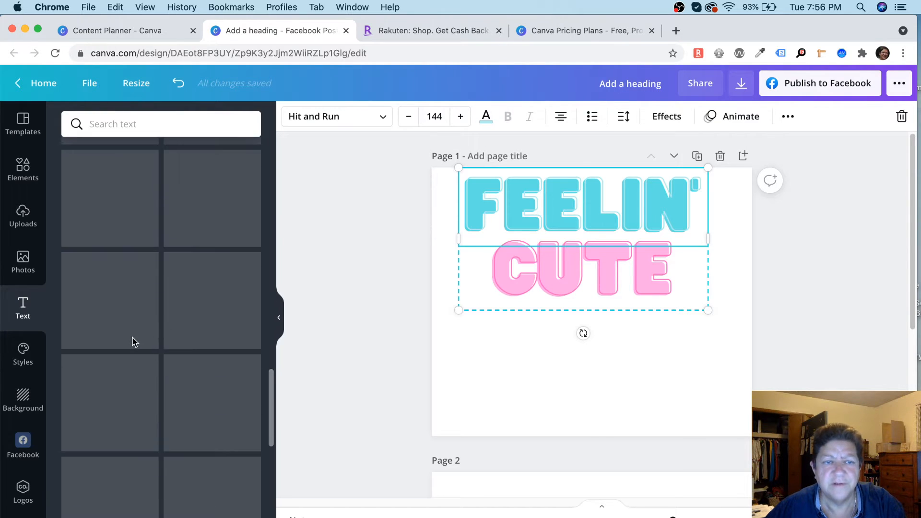
pyautogui.scroll(-1, 159, 341)
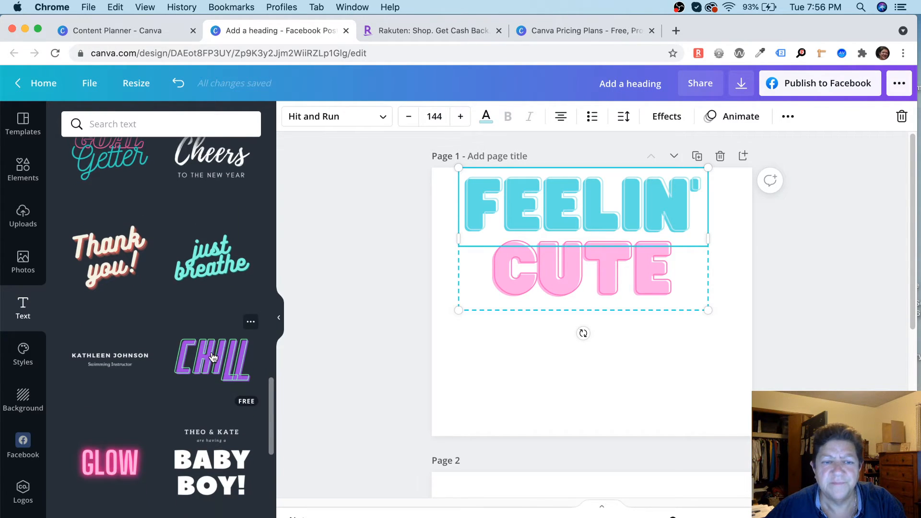
pyautogui.click(212, 357)
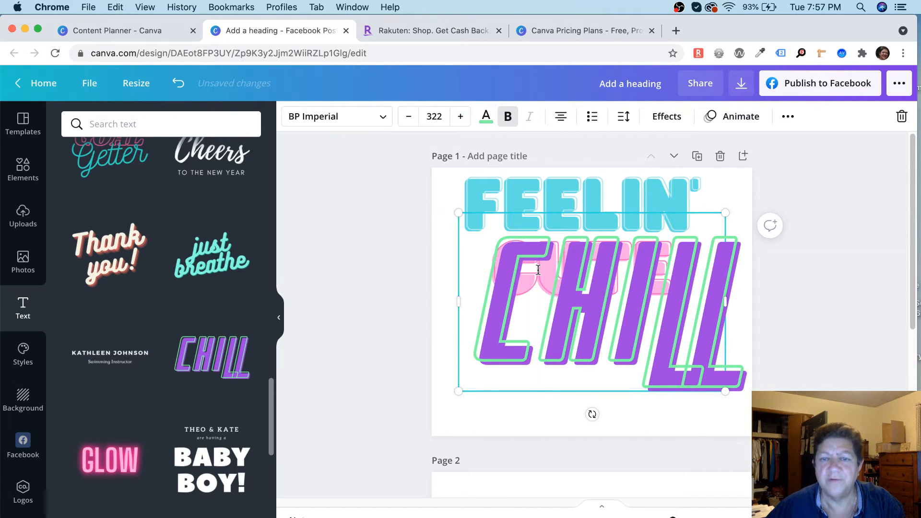
# Delete both words of the "FEELIN' CUTE" text from page 1 and shift the "CHILL" text up and to the left
pyautogui.click(552, 202)
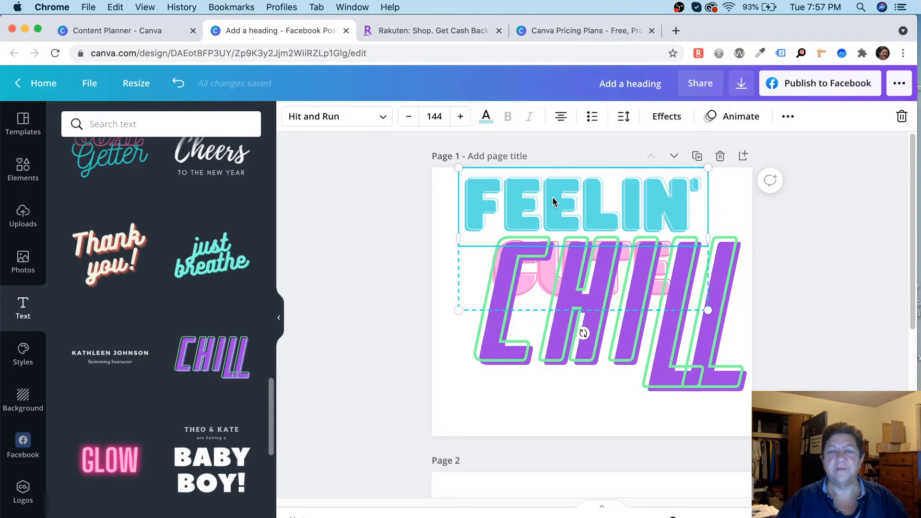
pyautogui.press('Delete')
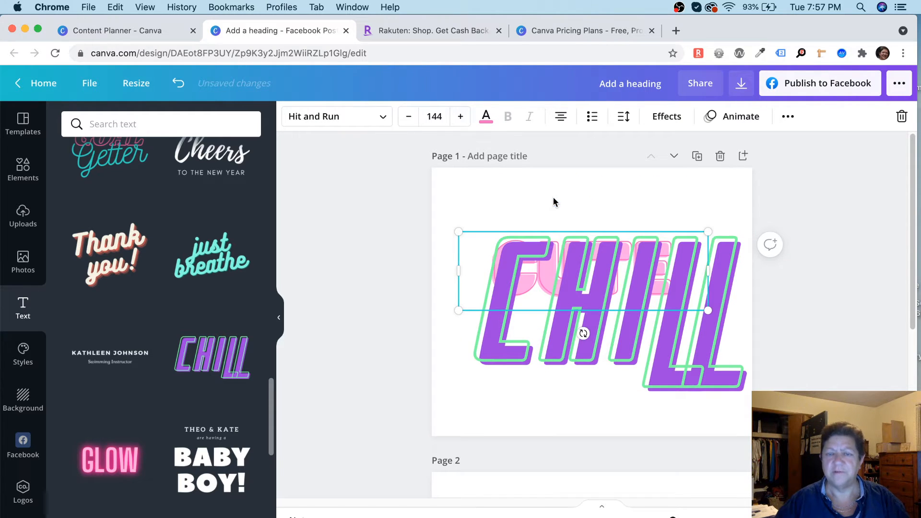
pyautogui.click(551, 263)
pyautogui.moveTo(551, 255); pyautogui.dragTo(569, 235)
pyautogui.click(567, 276)
pyautogui.press('Delete')
# Change the "CHILL" text to "HELLO" and widen its text box so the word fits on one line
pyautogui.click(567, 349)
pyautogui.doubleClick(570, 236)
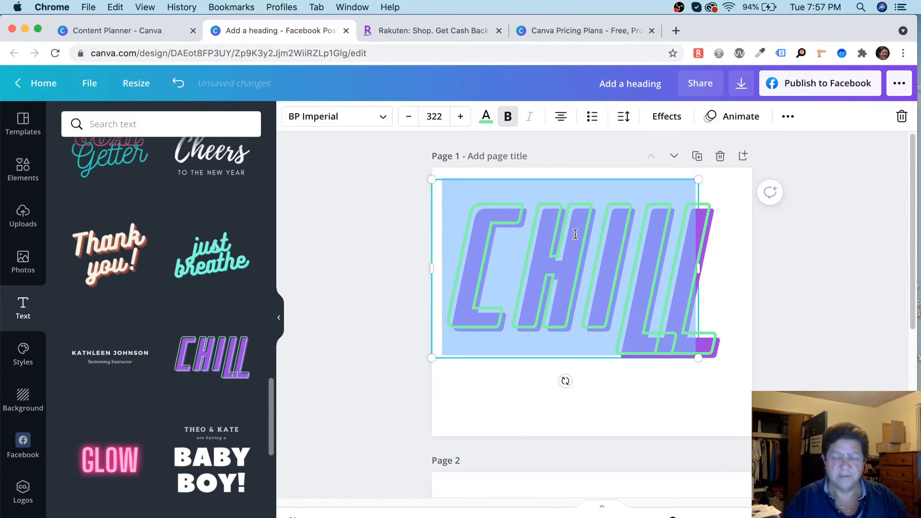
pyautogui.write('HELLO')
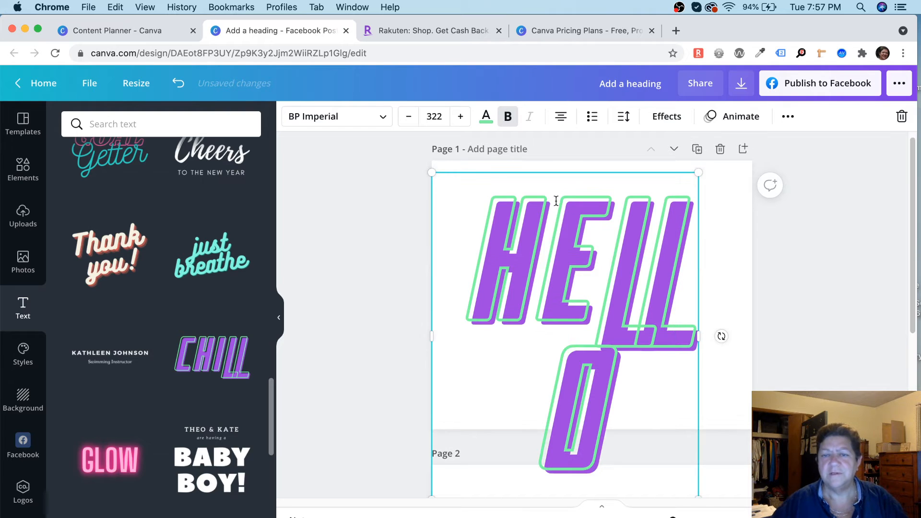
pyautogui.moveTo(698, 336); pyautogui.dragTo(747, 325)
# Nudge the "HELLO" text slightly up and to the left on page 1 and deselect it
pyautogui.moveTo(577, 175); pyautogui.dragTo(564, 172)
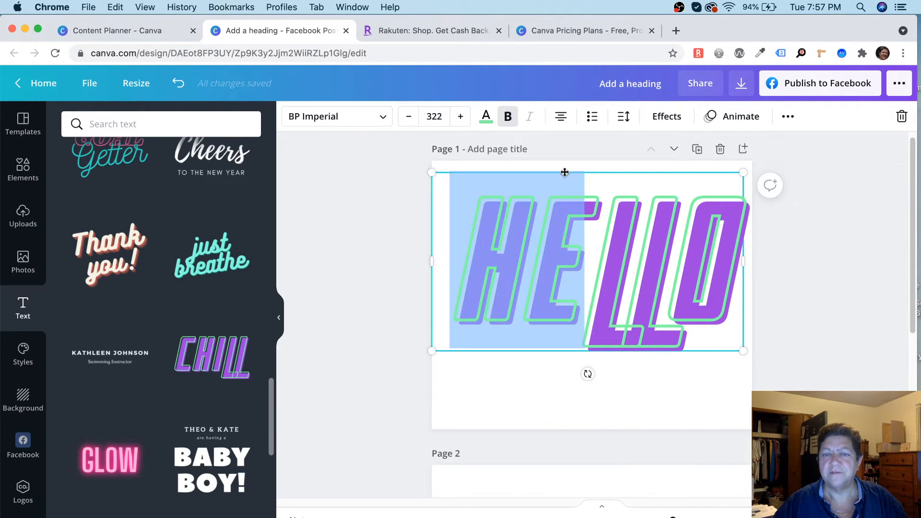
pyautogui.click(623, 173)
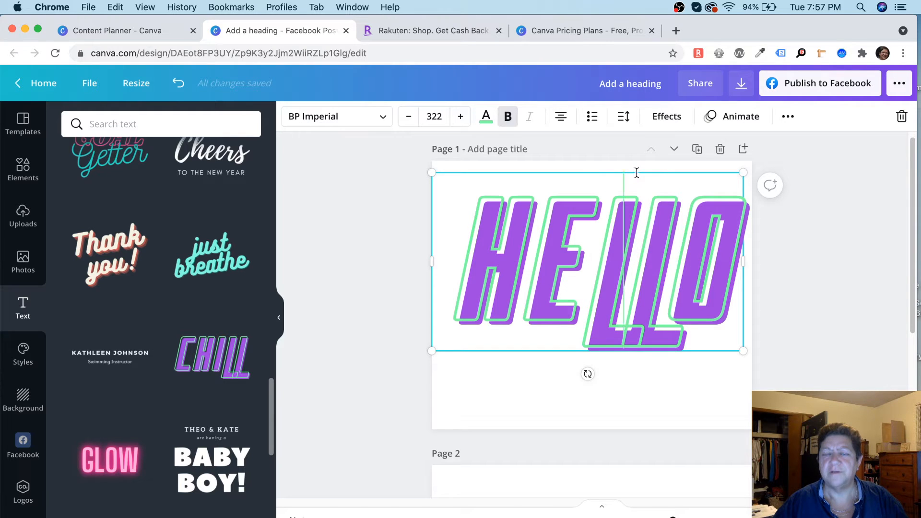
pyautogui.moveTo(637, 173); pyautogui.dragTo(625, 169)
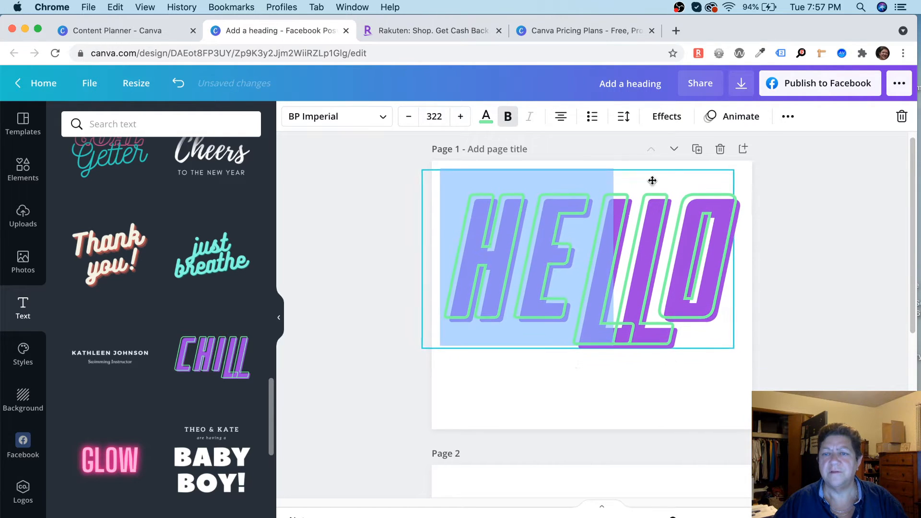
pyautogui.click(555, 415)
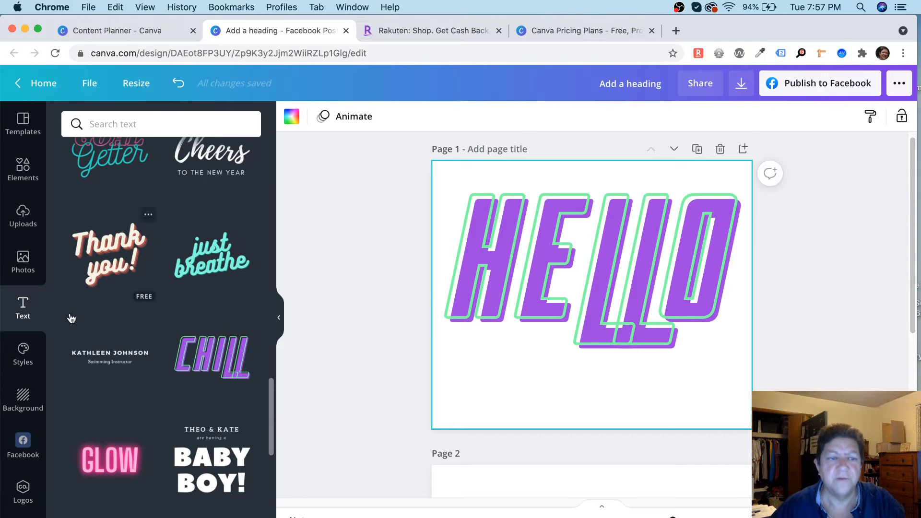
# View the style sets, try the recently used gray texture as page 1's background, and replace it with the dusky sunset gradient
pyautogui.click(22, 352)
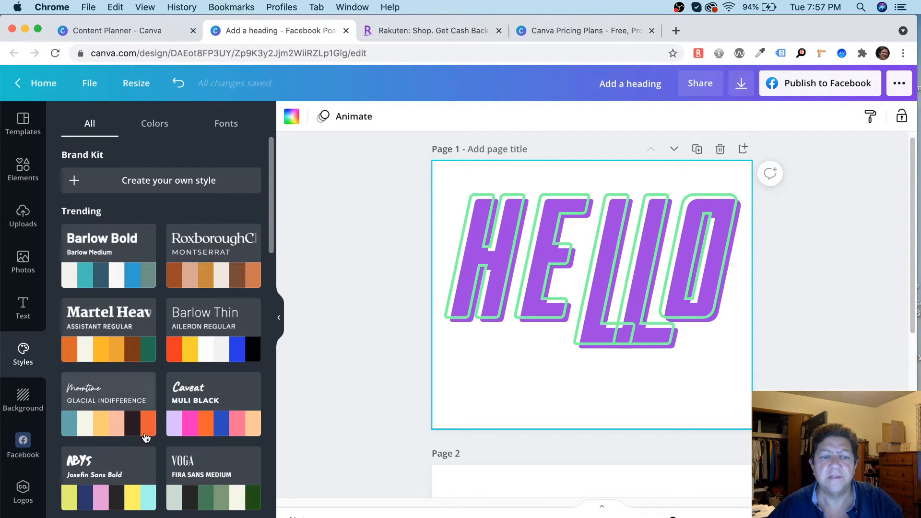
pyautogui.click(23, 401)
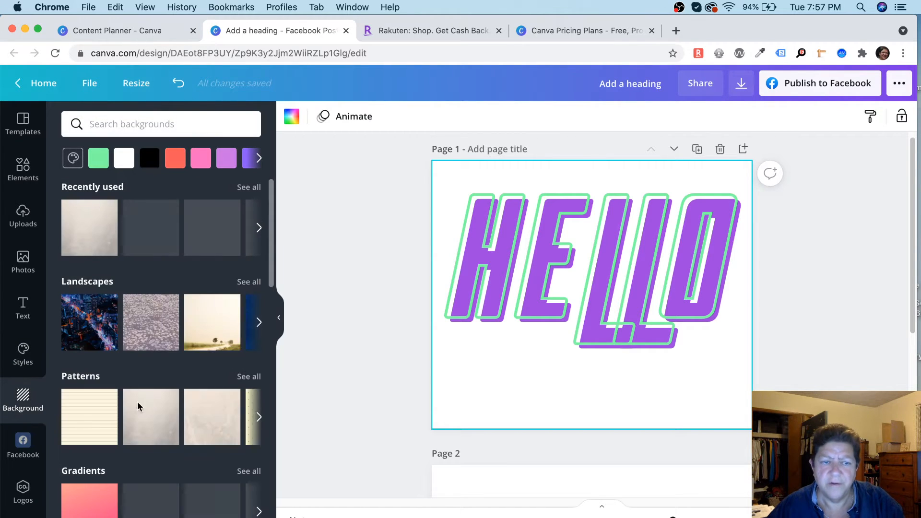
pyautogui.click(79, 217)
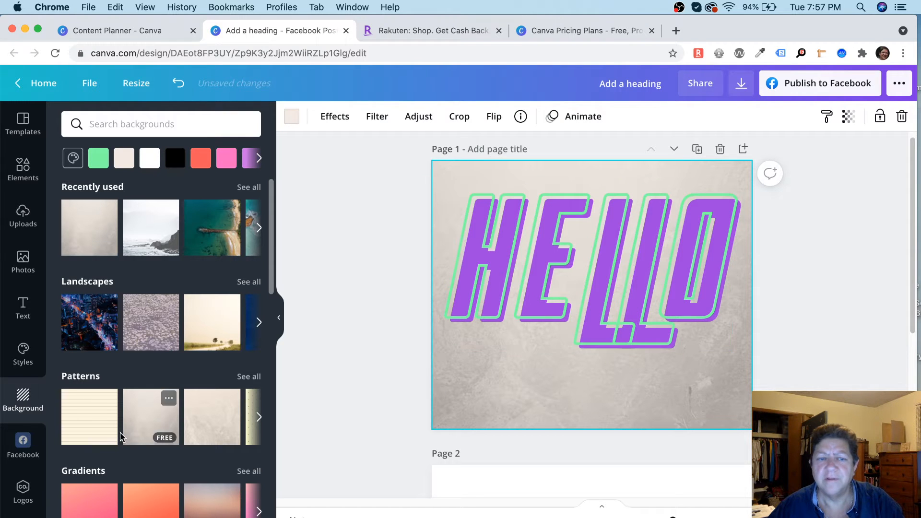
pyautogui.scroll(-4, 151, 422)
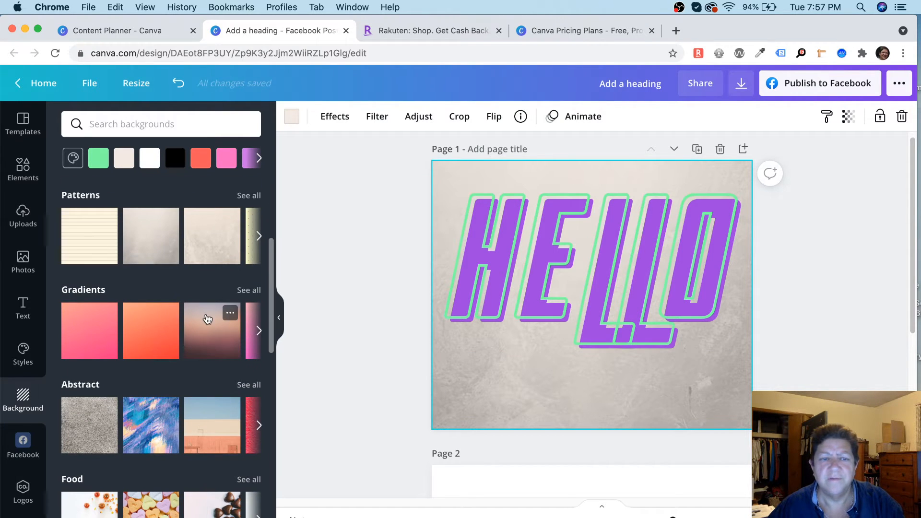
pyautogui.click(206, 314)
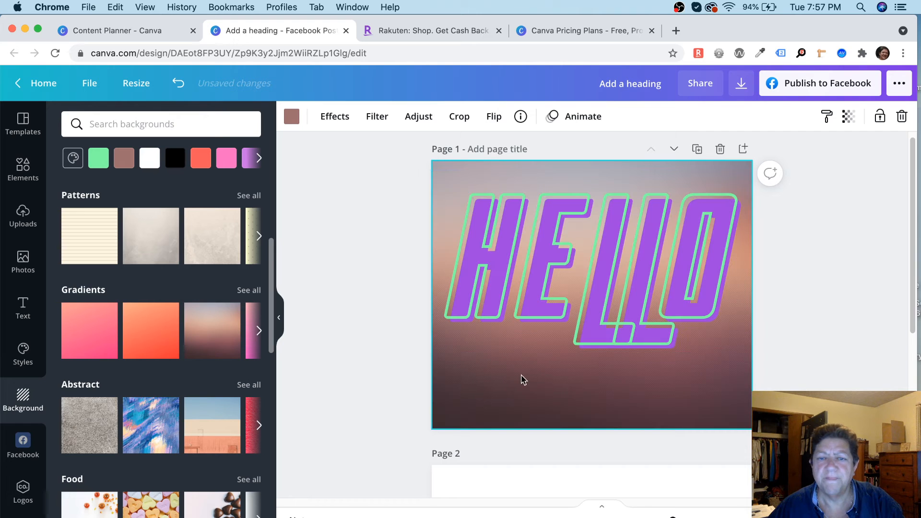
pyautogui.scroll(-4, 111, 408)
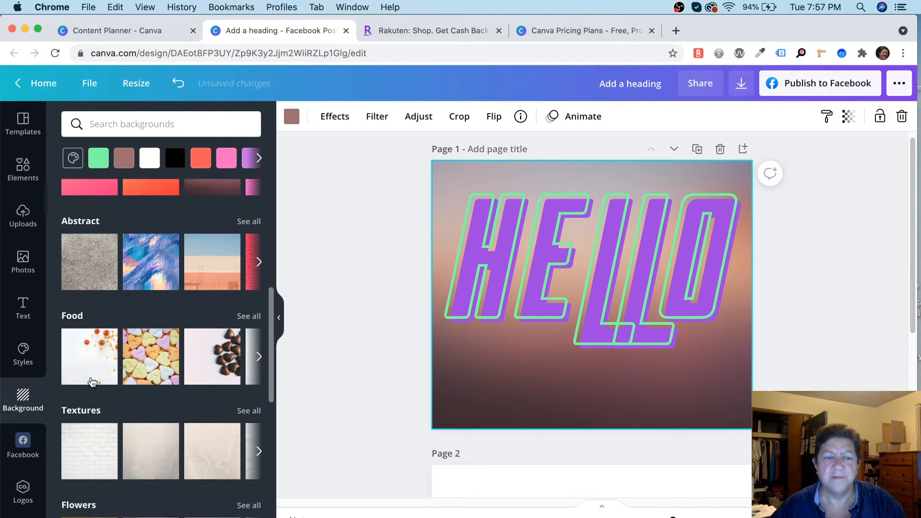
pyautogui.scroll(-5, 166, 378)
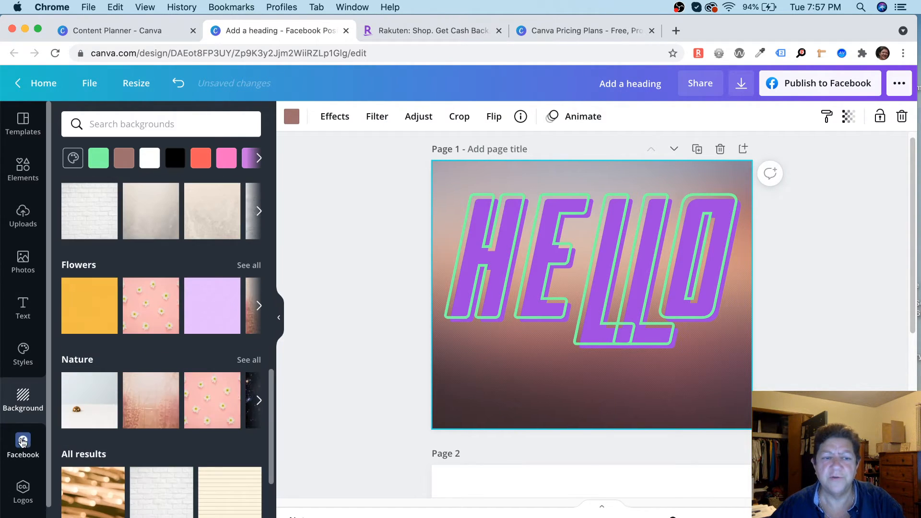
# Connect the Facebook account to the editor and browse the photos it provides
pyautogui.click(23, 441)
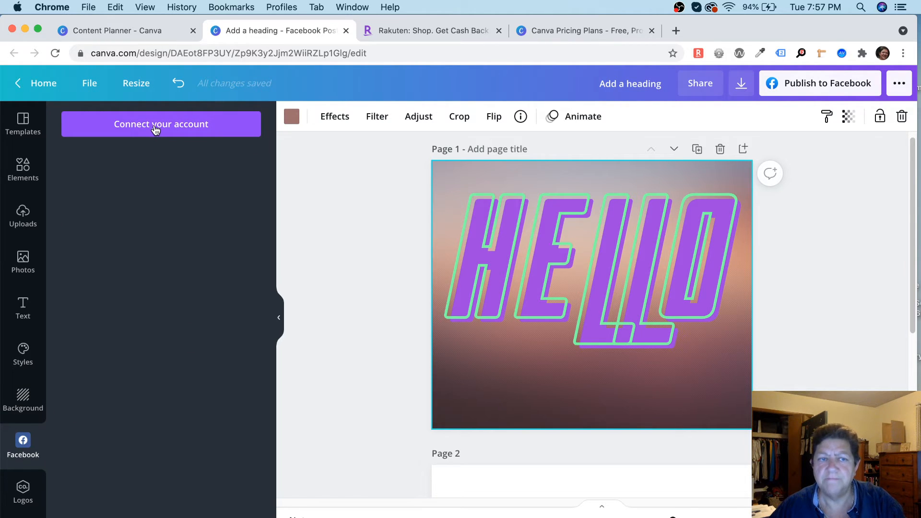
pyautogui.click(157, 125)
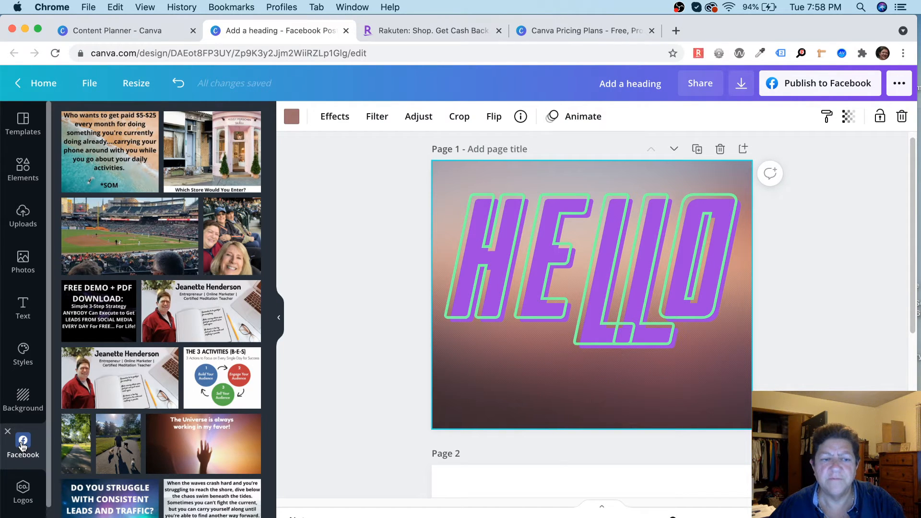
pyautogui.scroll(-1, 14, 355)
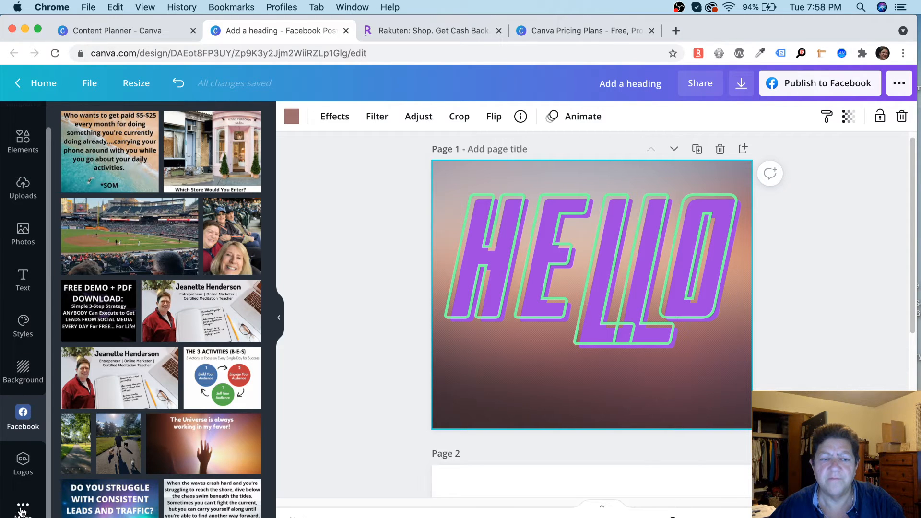
pyautogui.scroll(-3, 141, 259)
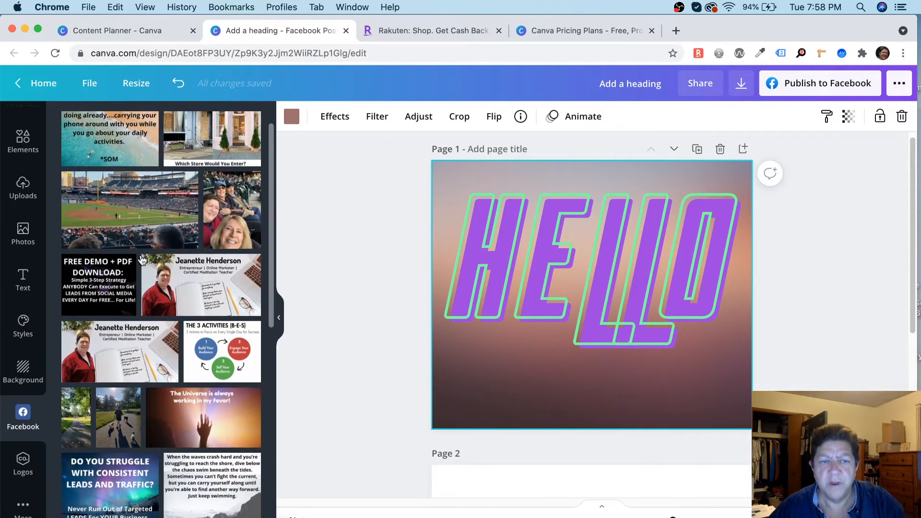
pyautogui.scroll(2, 141, 259)
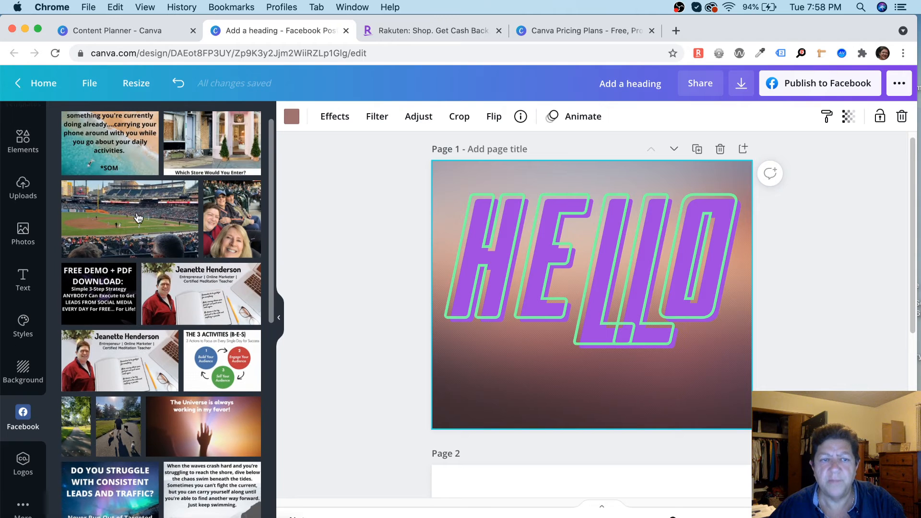
# Delete the "HELLO" text and the gradient background from page 1
pyautogui.click(649, 253)
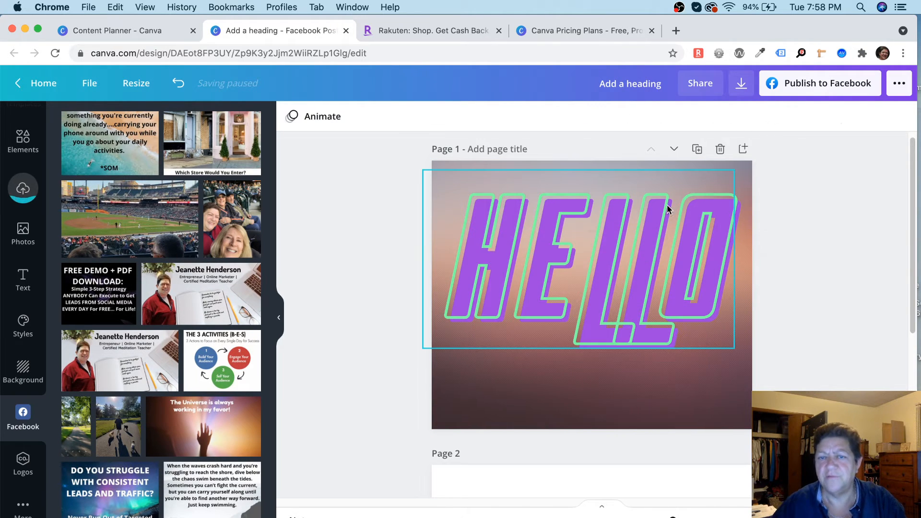
pyautogui.press('Delete')
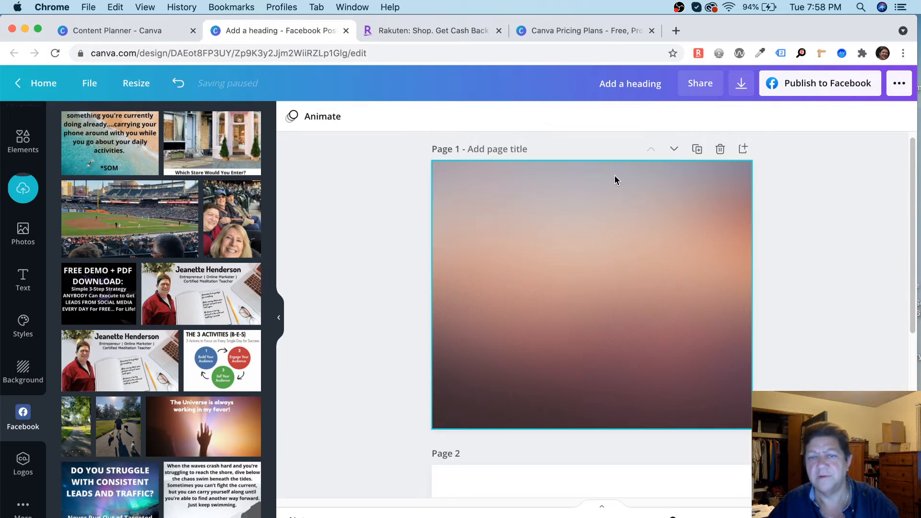
pyautogui.press('Delete')
pyautogui.press('Delete')
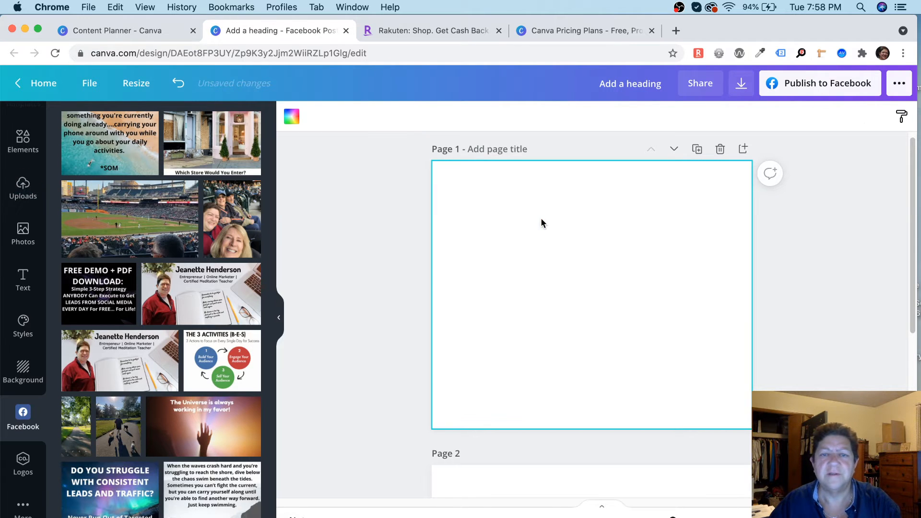
# Try the baseball stadium photo from Facebook as a full-page image on page 1 and delete it again
pyautogui.moveTo(143, 231); pyautogui.dragTo(483, 223)
pyautogui.press('Delete')
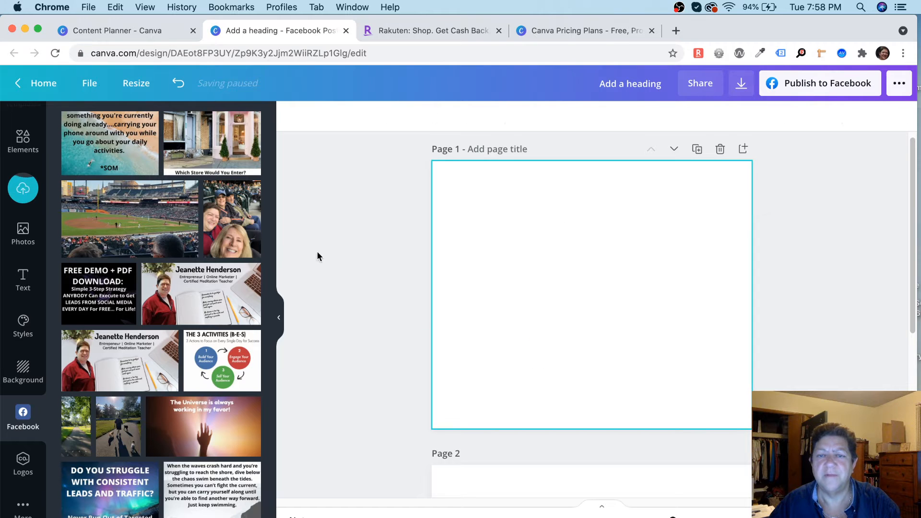
pyautogui.moveTo(121, 225); pyautogui.dragTo(430, 251)
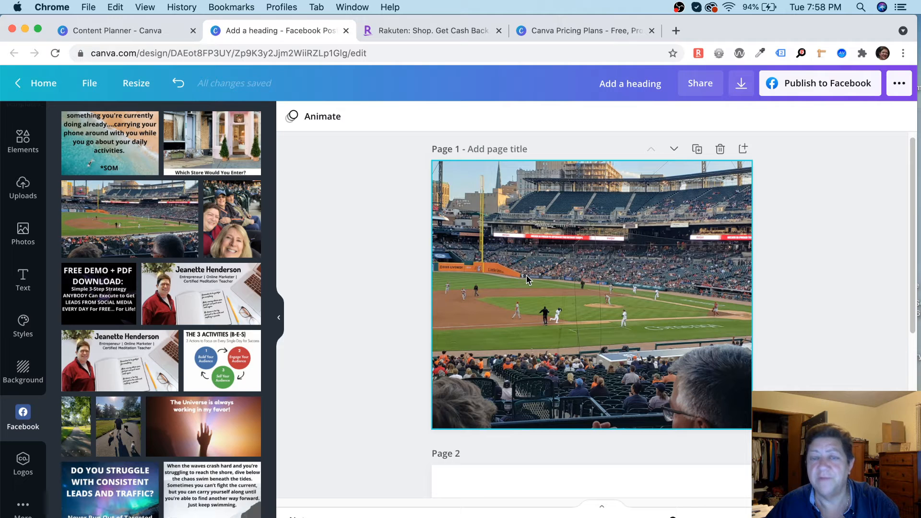
pyautogui.click(623, 257)
pyautogui.press('Delete')
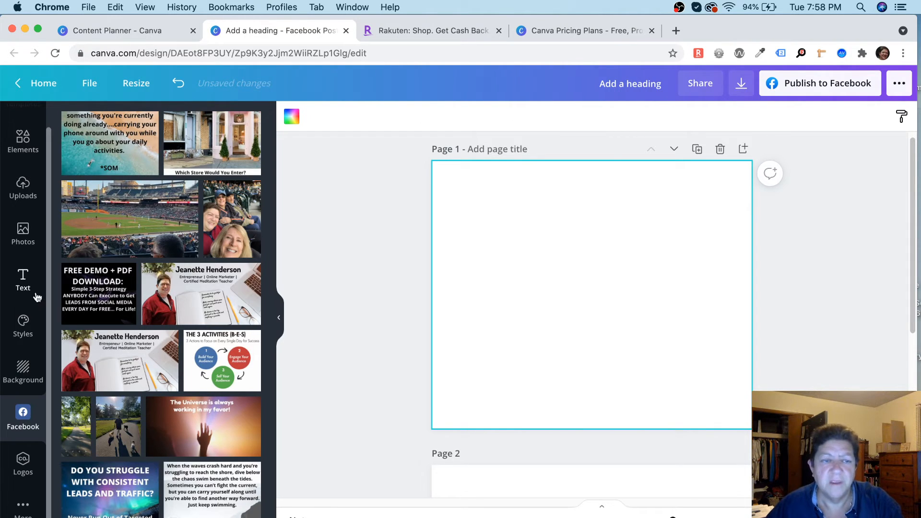
# View the logo upload area and the additional Canva apps and integrations
pyautogui.click(20, 464)
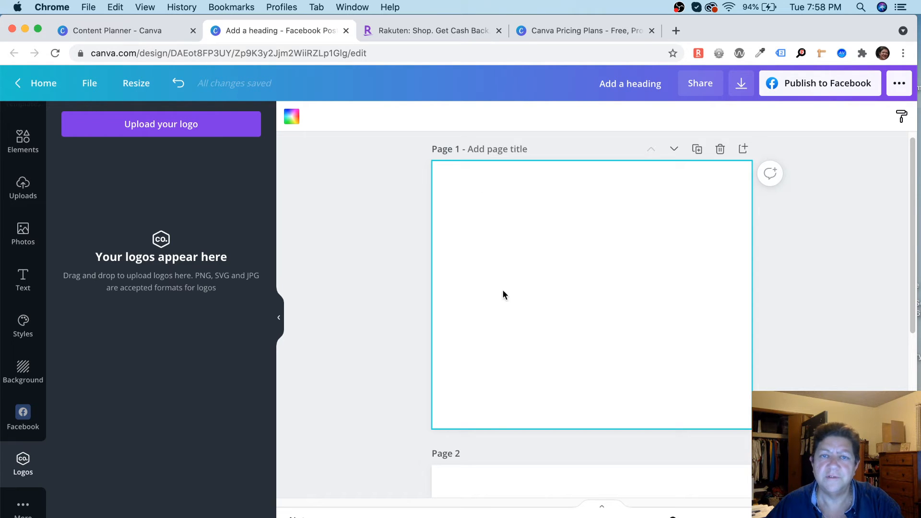
pyautogui.click(23, 508)
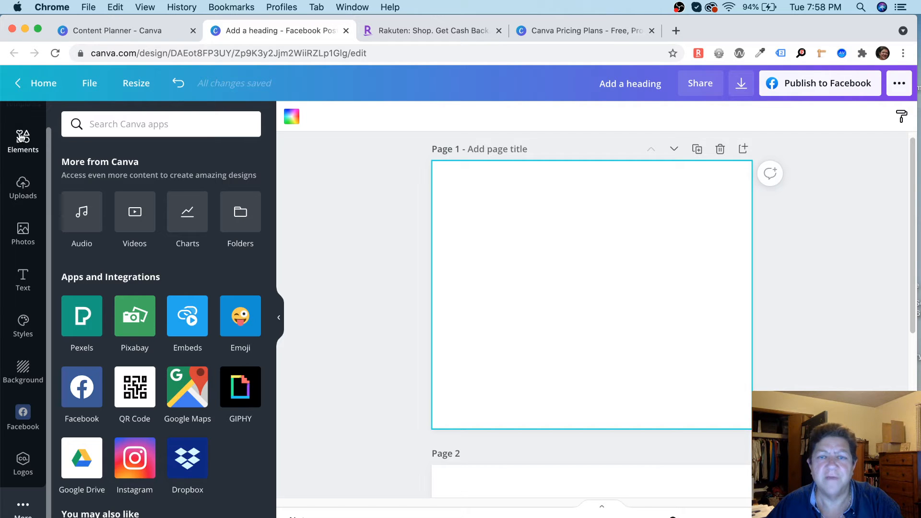
# Apply the pink "Happy birthday" template from the Birthday Facebook Post group to page 1
pyautogui.scroll(2, 24, 137)
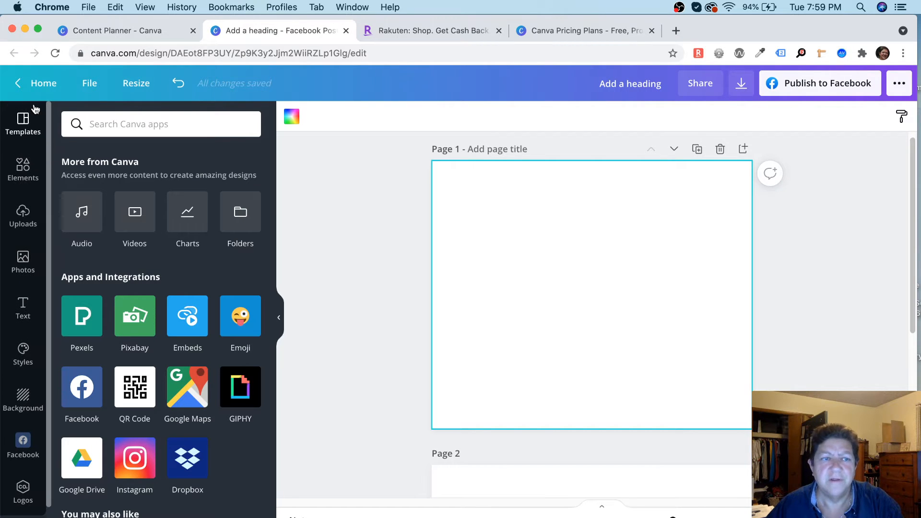
pyautogui.click(20, 126)
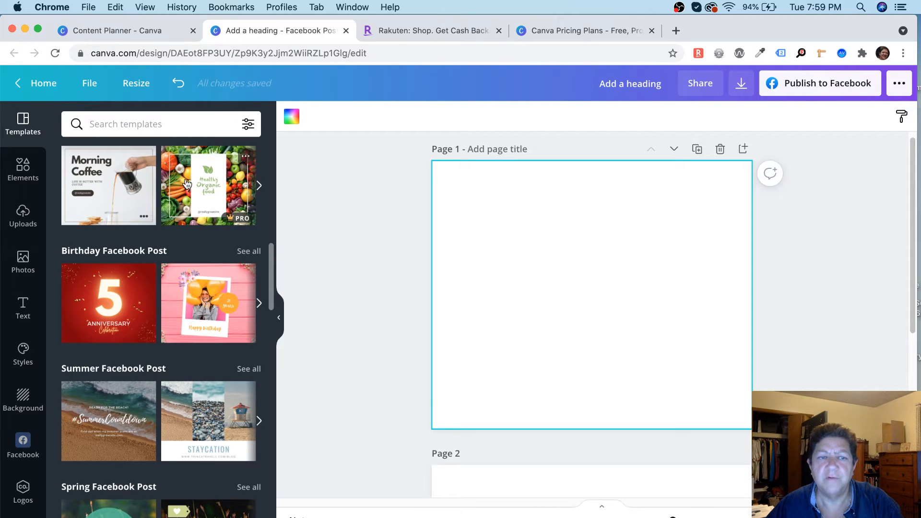
pyautogui.moveTo(208, 303); pyautogui.dragTo(533, 244)
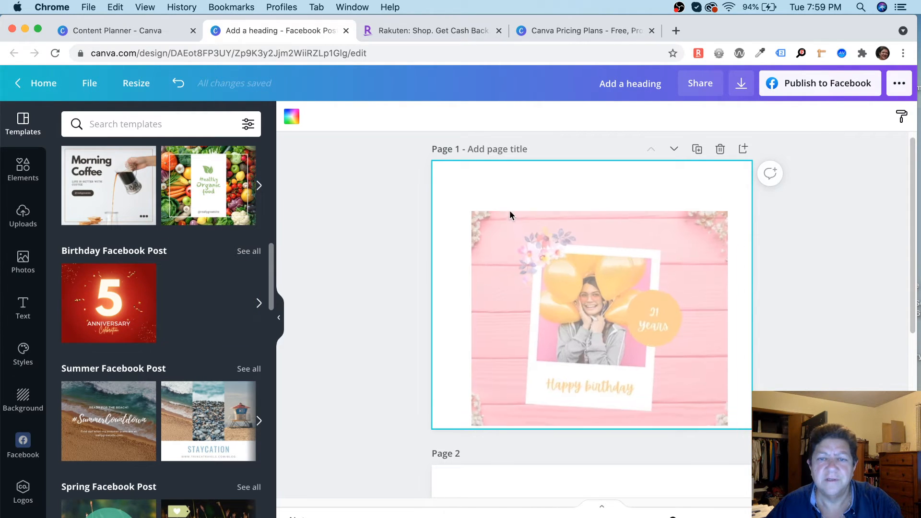
# Apply the "STAYCATION" template from the Summer Facebook Post group to page 1 and delete its title and web address text
pyautogui.moveTo(502, 198); pyautogui.dragTo(189, 271)
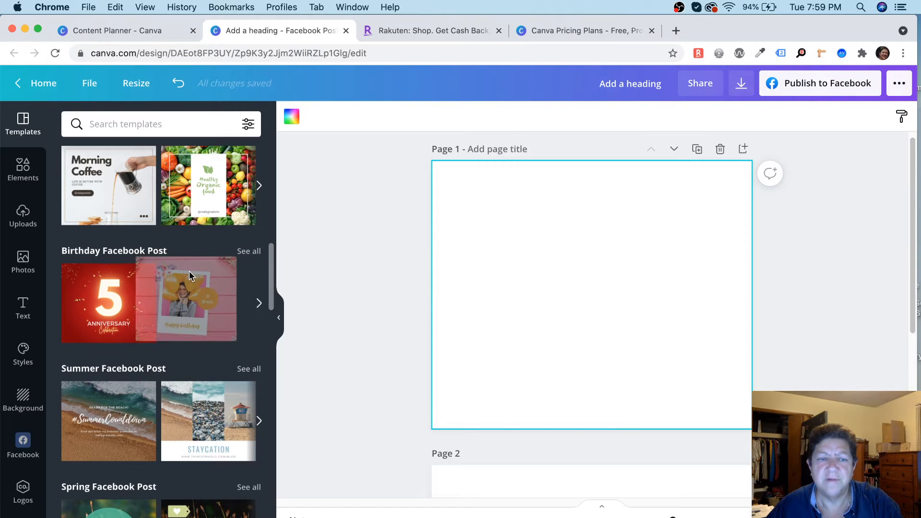
pyautogui.moveTo(198, 419); pyautogui.dragTo(485, 245)
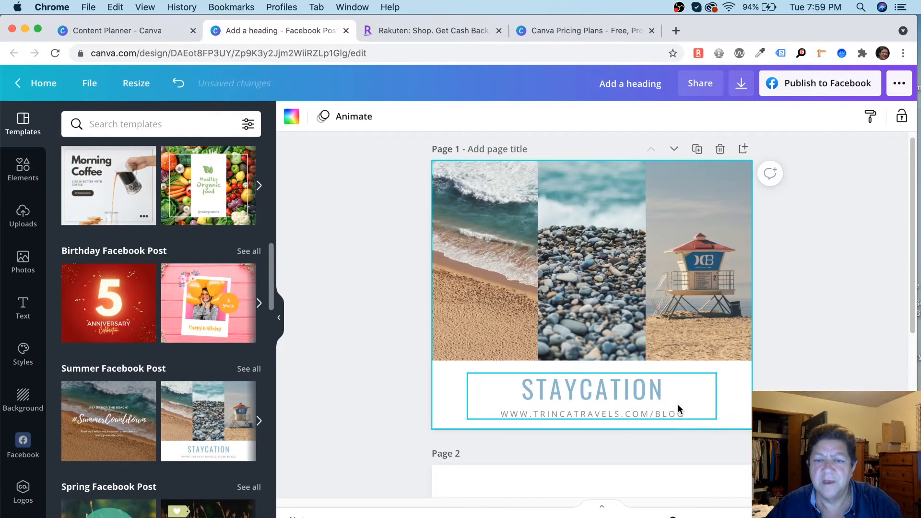
pyautogui.click(652, 402)
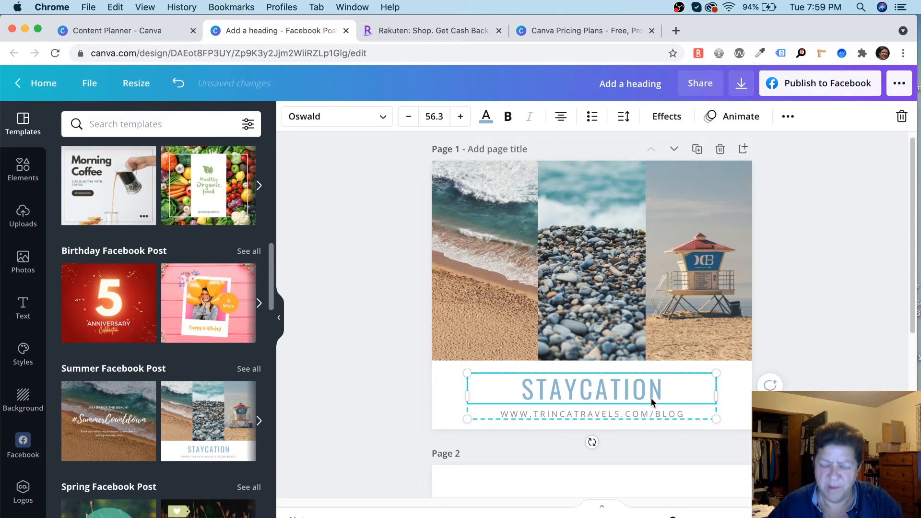
pyautogui.press('BackSpace')
pyautogui.press('BackSpace')
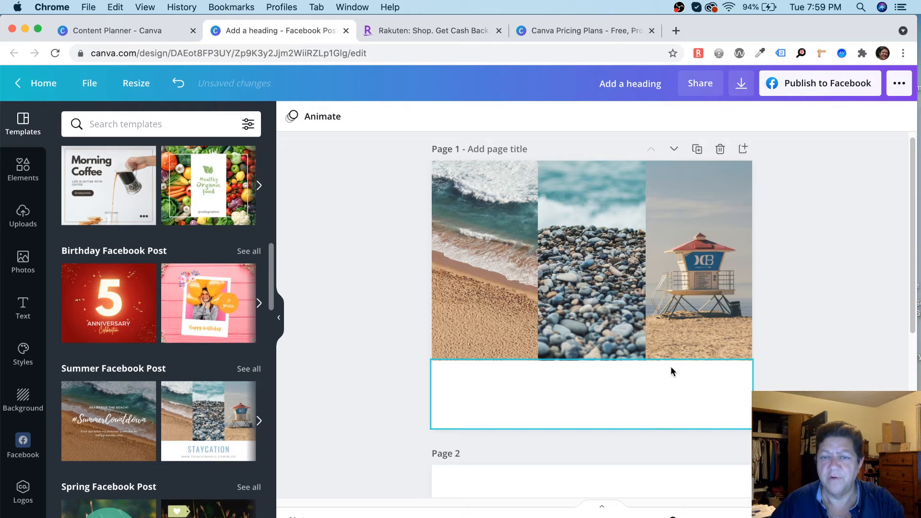
pyautogui.click(657, 343)
pyautogui.click(623, 282)
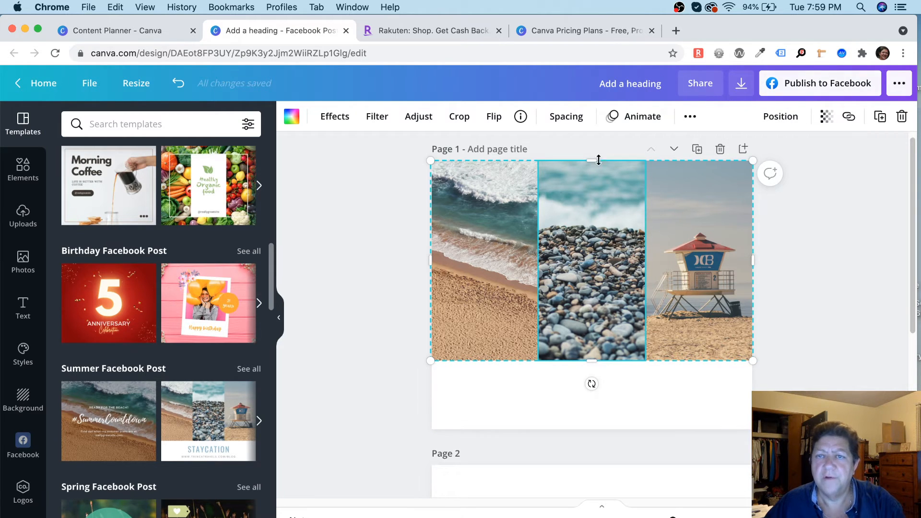
pyautogui.click(649, 399)
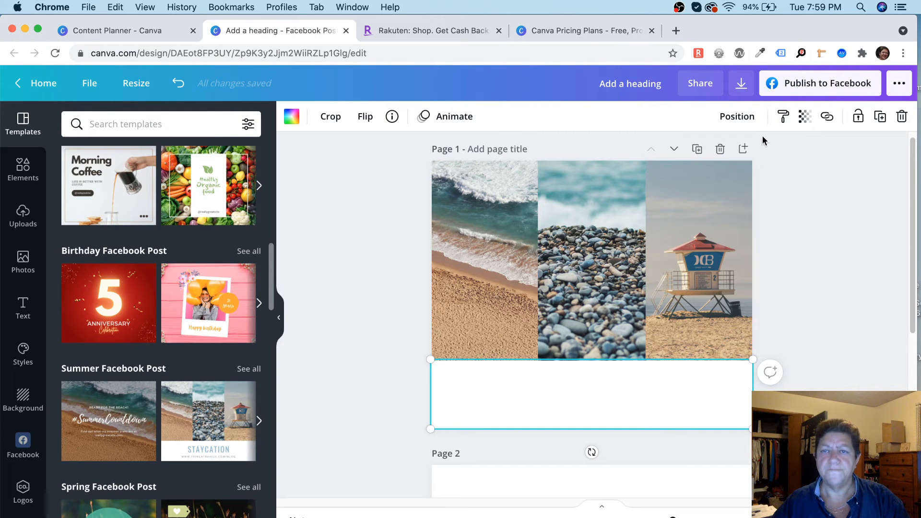
# Rename the design to "FB - Beach image - 8/31/21" and view its sharing options
pyautogui.tripleClick(640, 84)
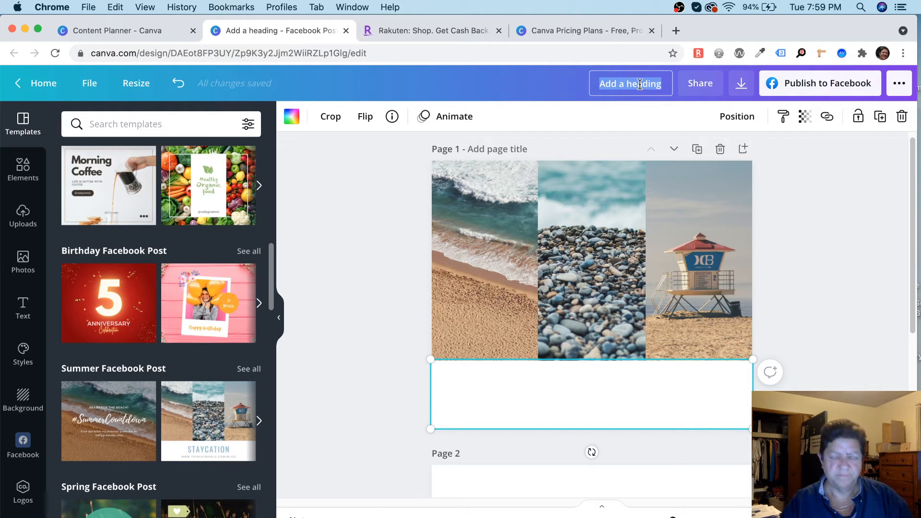
pyautogui.write('FB -')
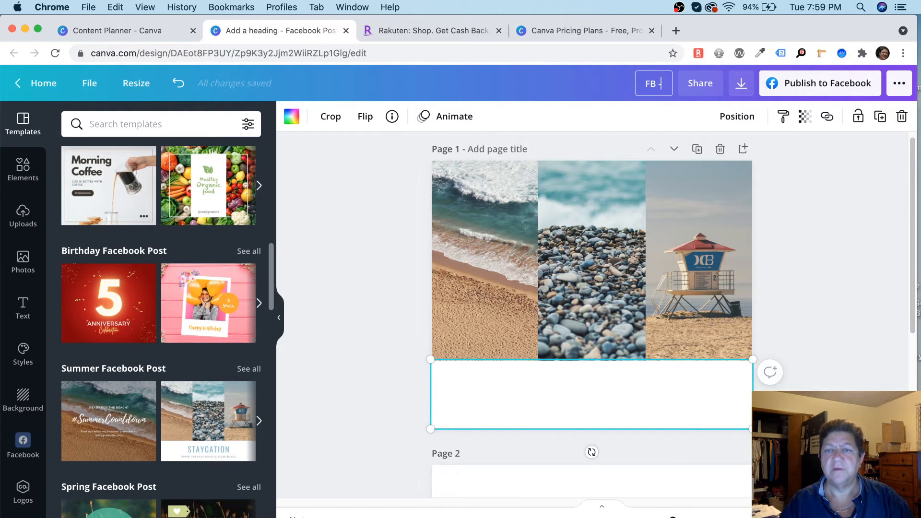
pyautogui.write(' Bedch image')
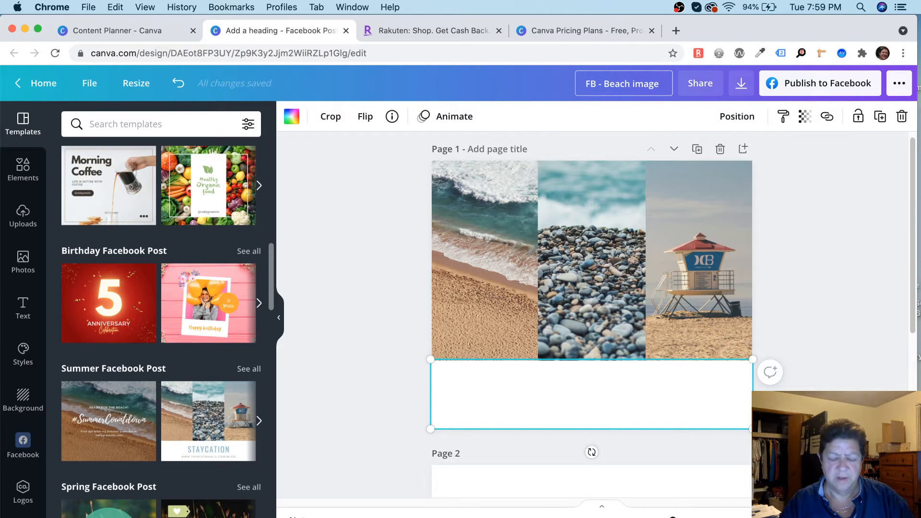
pyautogui.write(' -')
pyautogui.write(' 8')
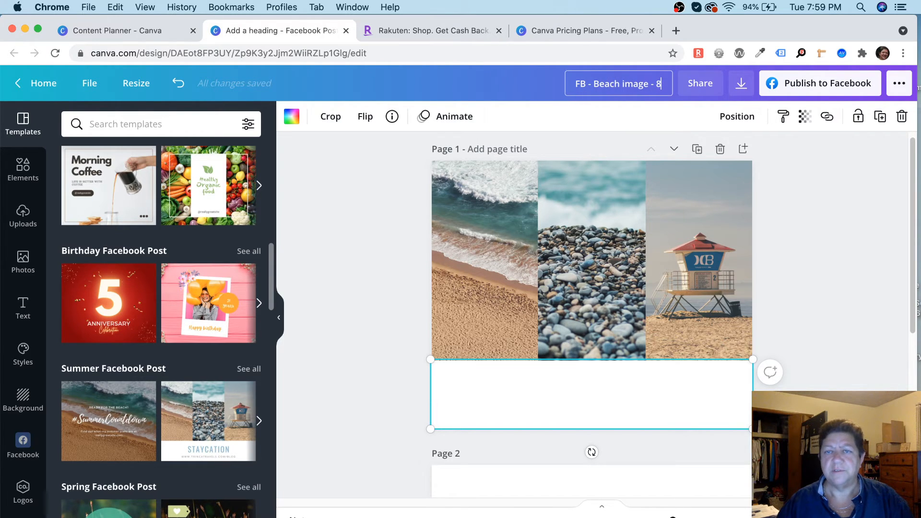
pyautogui.write('/64/')
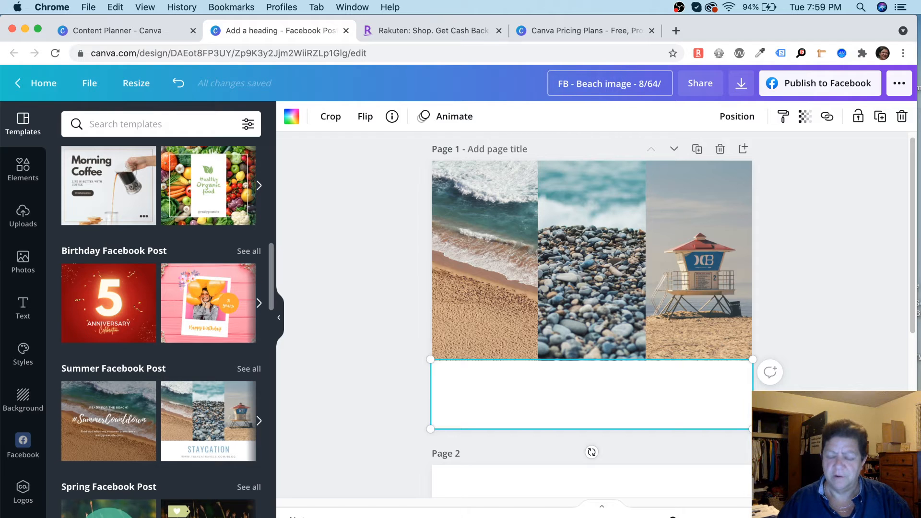
pyautogui.press('BackSpace')
pyautogui.press('BackSpace')
pyautogui.press('BackSpace')
pyautogui.write('31/')
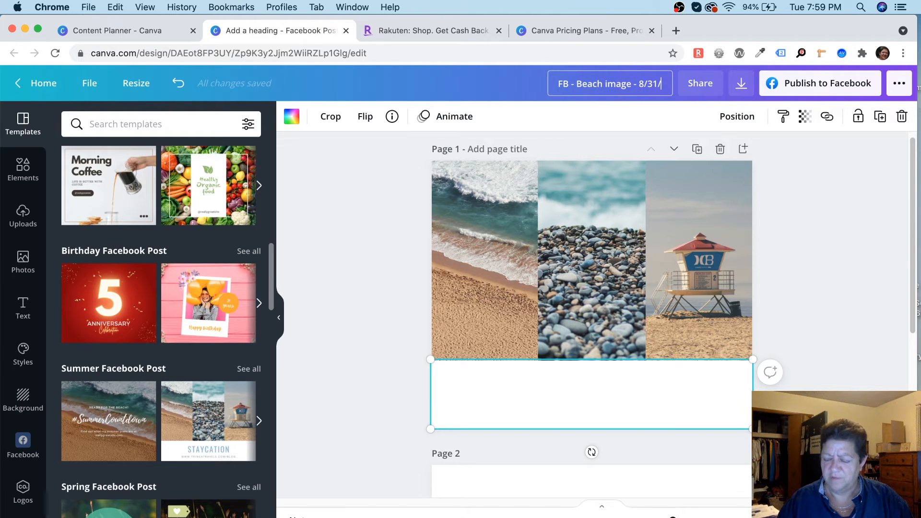
pyautogui.write('21')
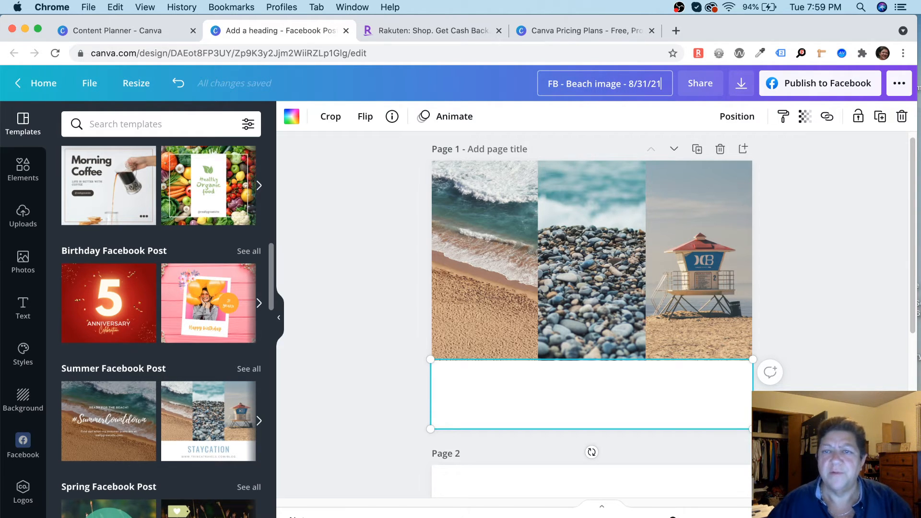
pyautogui.click(707, 86)
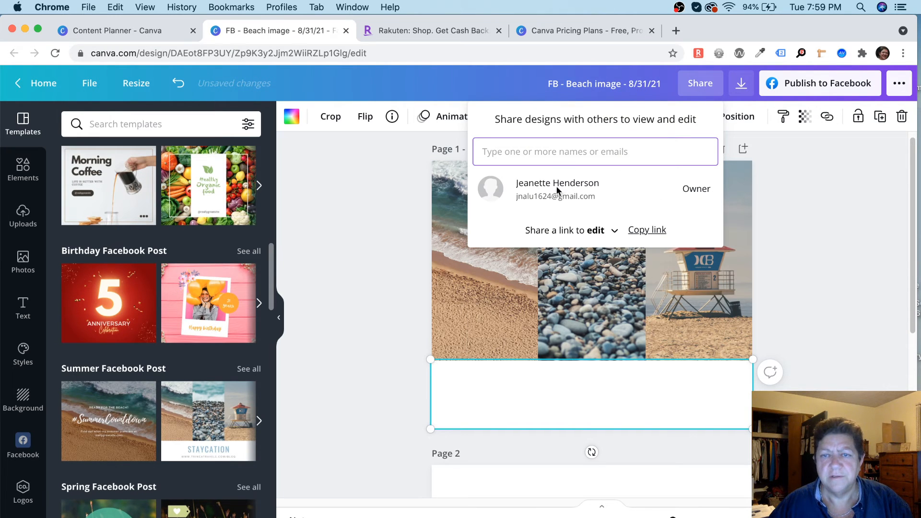
# Set the download file type to JPG with only page 1 selected, then leave the download settings
pyautogui.click(742, 84)
pyautogui.click(753, 172)
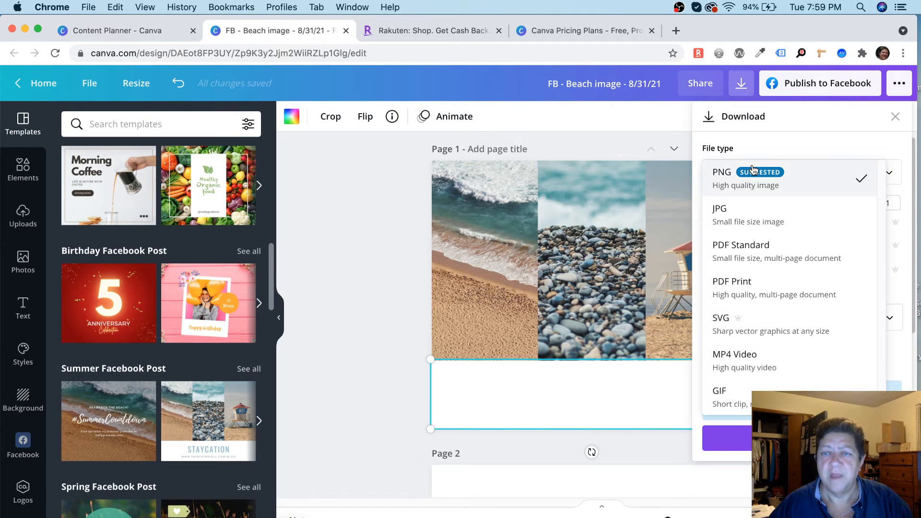
pyautogui.click(747, 212)
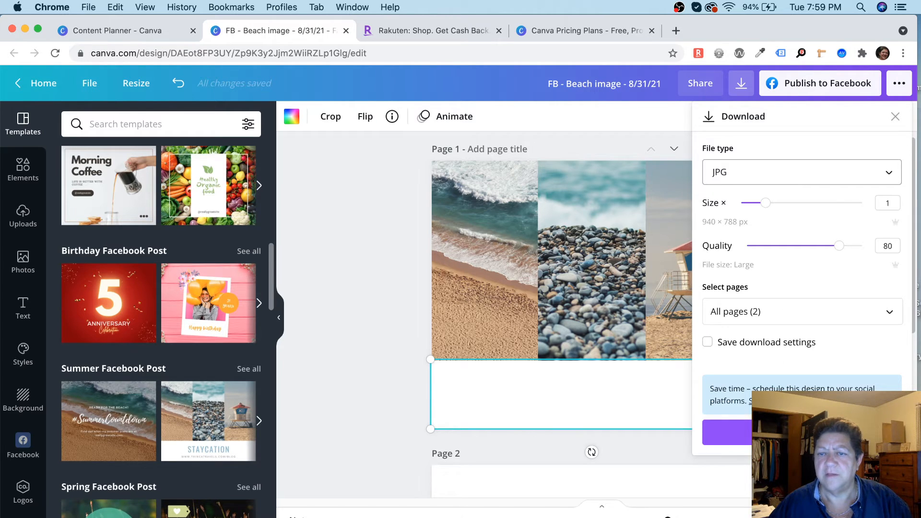
pyautogui.click(772, 305)
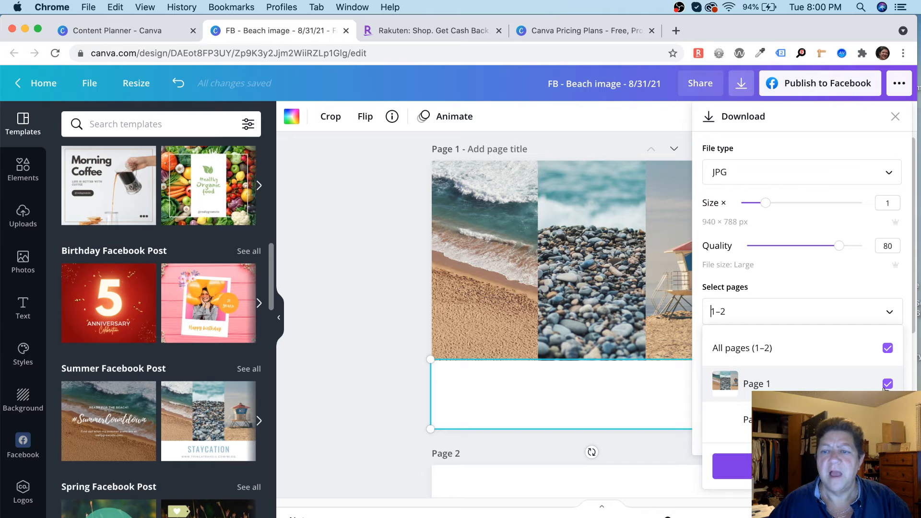
pyautogui.click(888, 419)
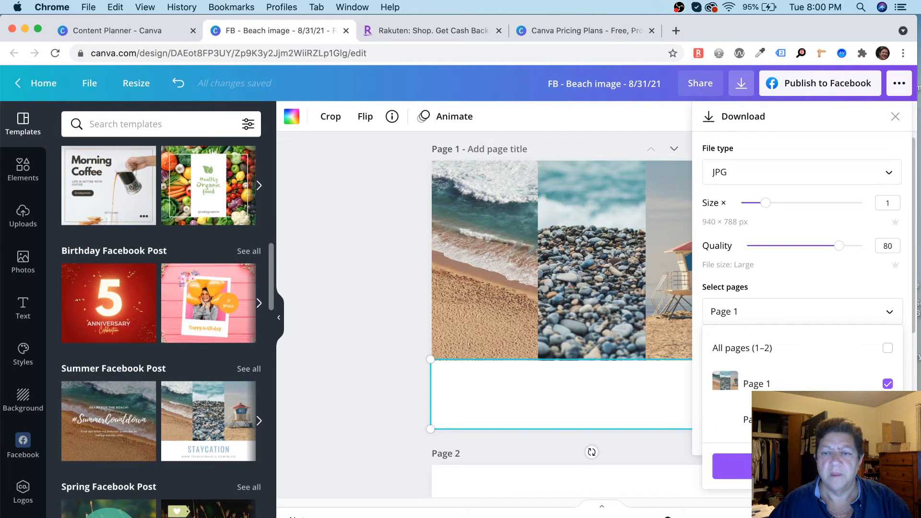
pyautogui.click(796, 466)
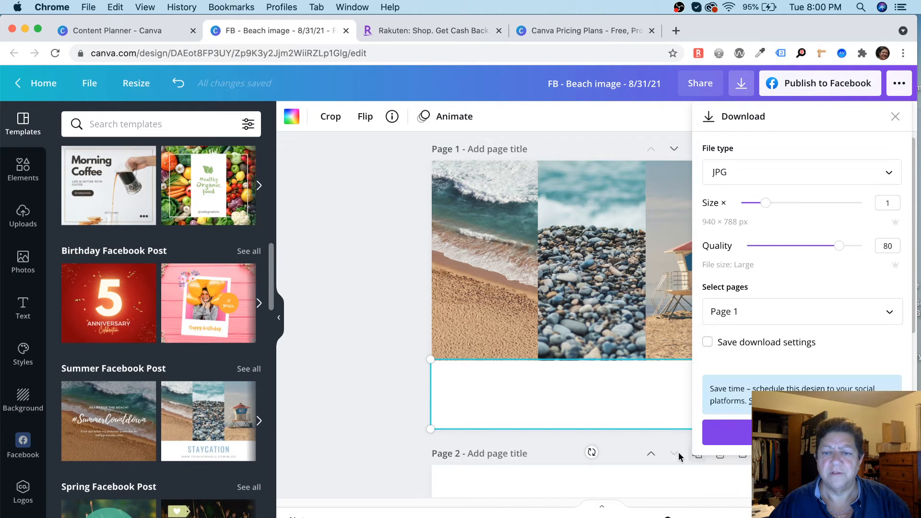
pyautogui.click(398, 435)
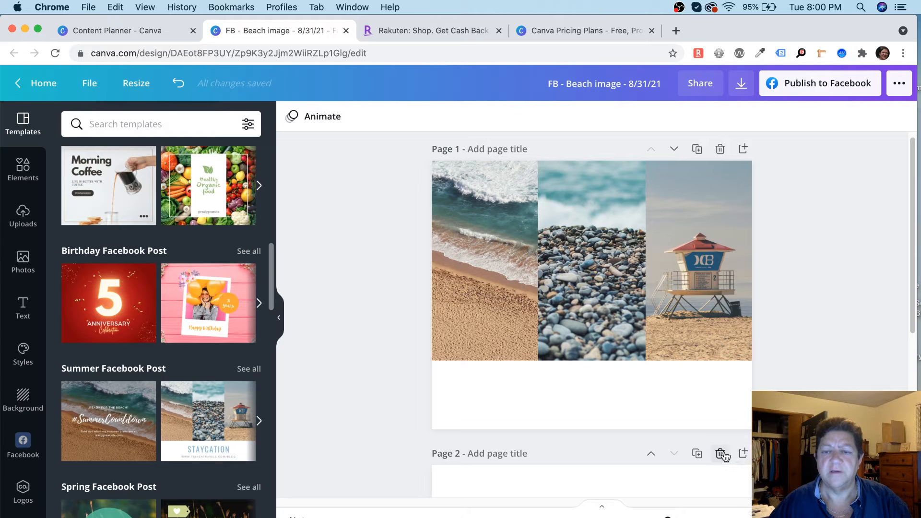
# Delete the blank page 2 and download the remaining page as a JPG file
pyautogui.click(721, 455)
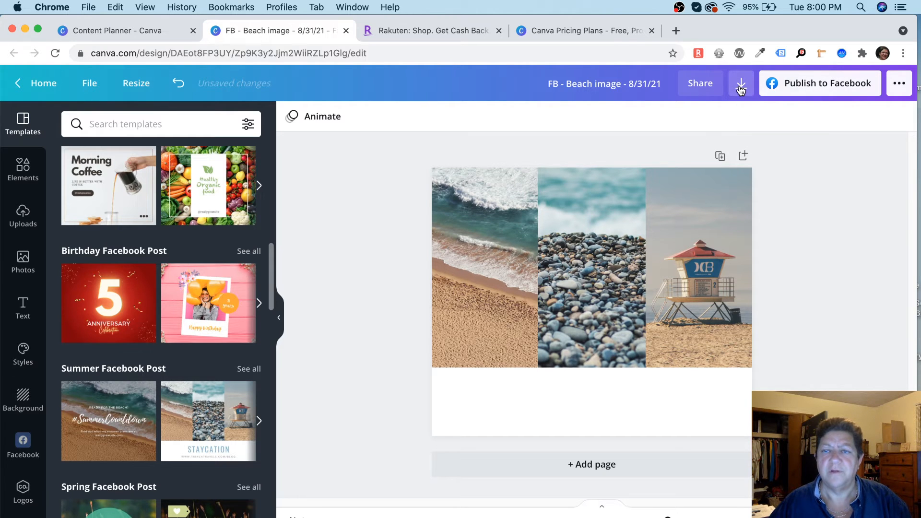
pyautogui.click(741, 86)
pyautogui.click(798, 176)
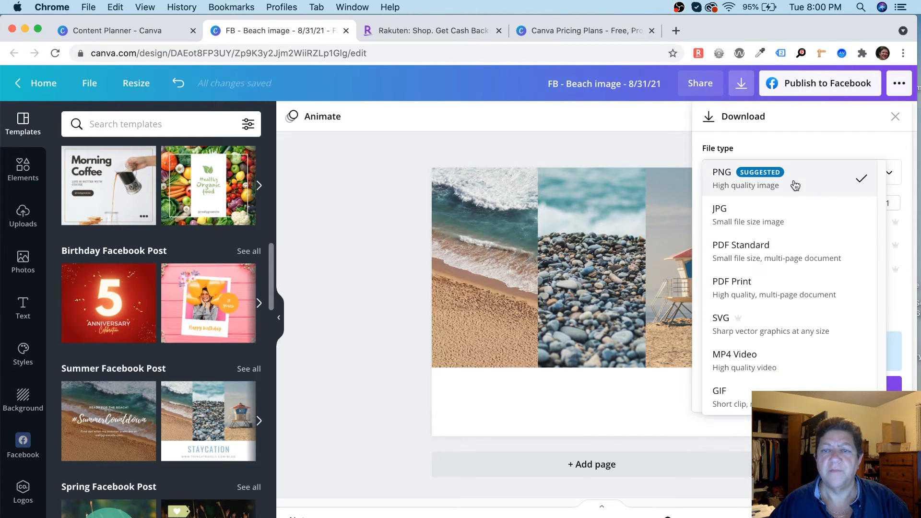
pyautogui.click(772, 211)
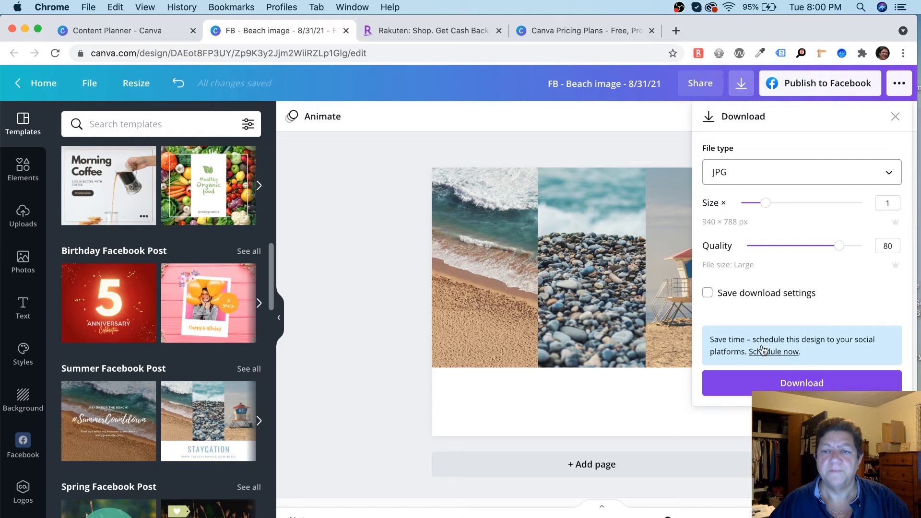
pyautogui.click(802, 384)
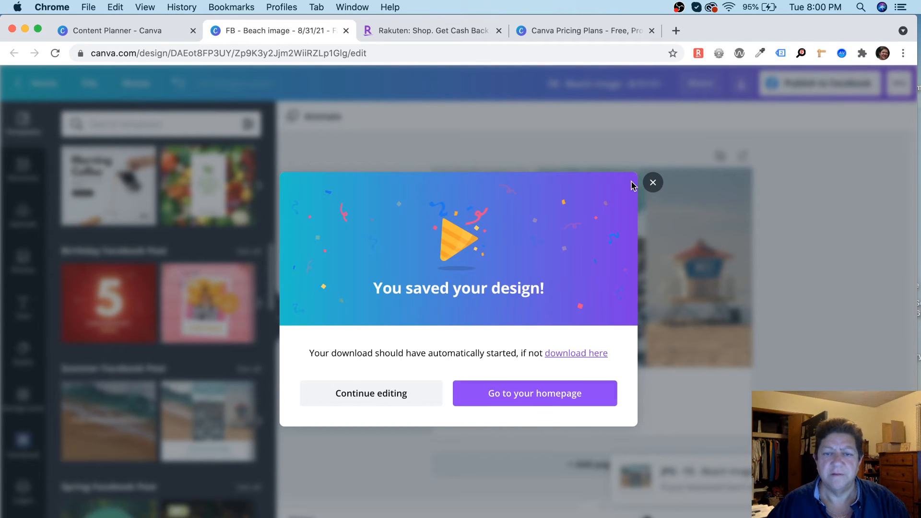
pyautogui.click(792, 137)
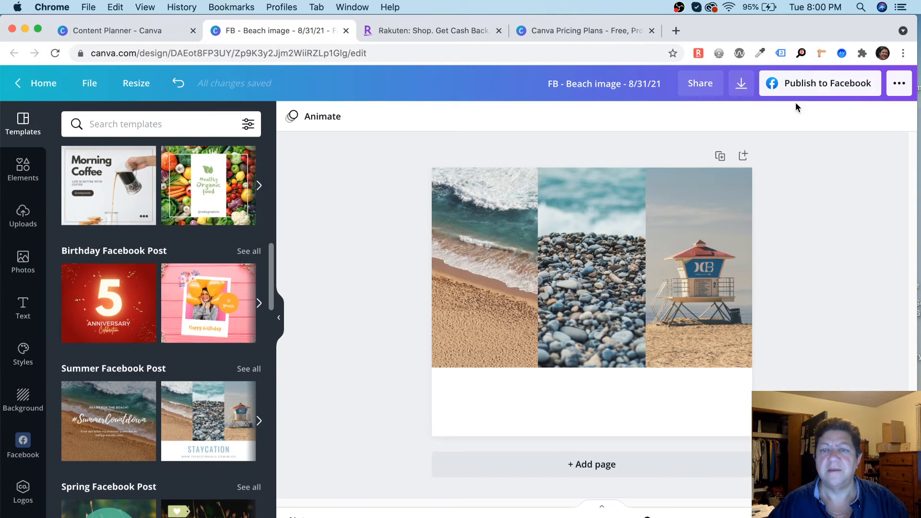
# Set the design's social post schedule to Saturday, September 4, 2021 at 08:00 AM
pyautogui.click(742, 83)
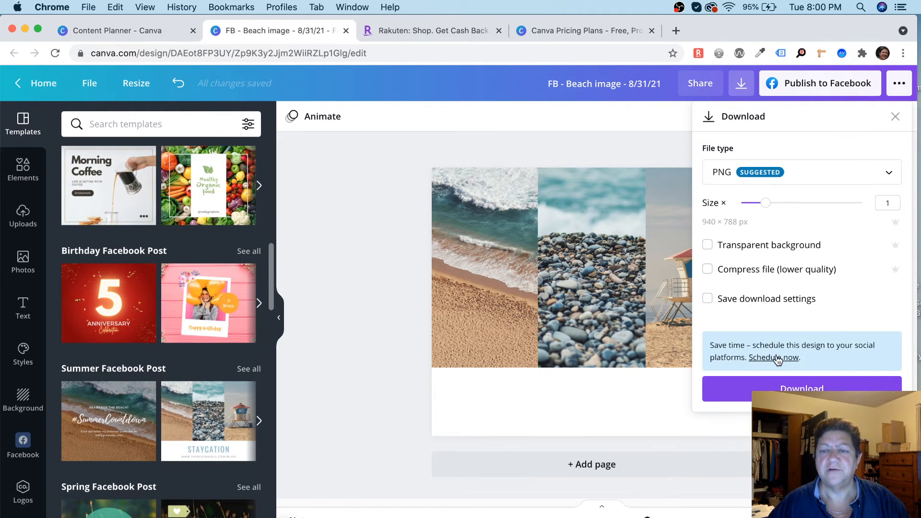
pyautogui.click(774, 359)
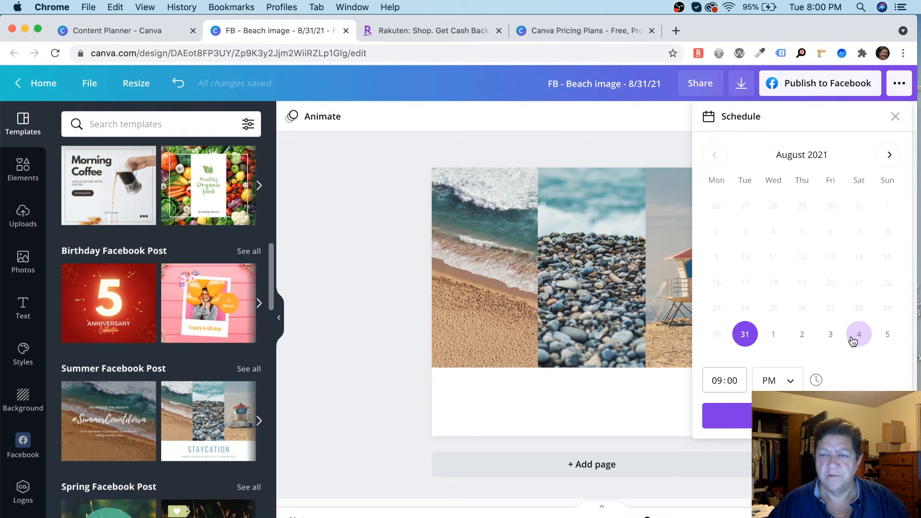
pyautogui.click(853, 339)
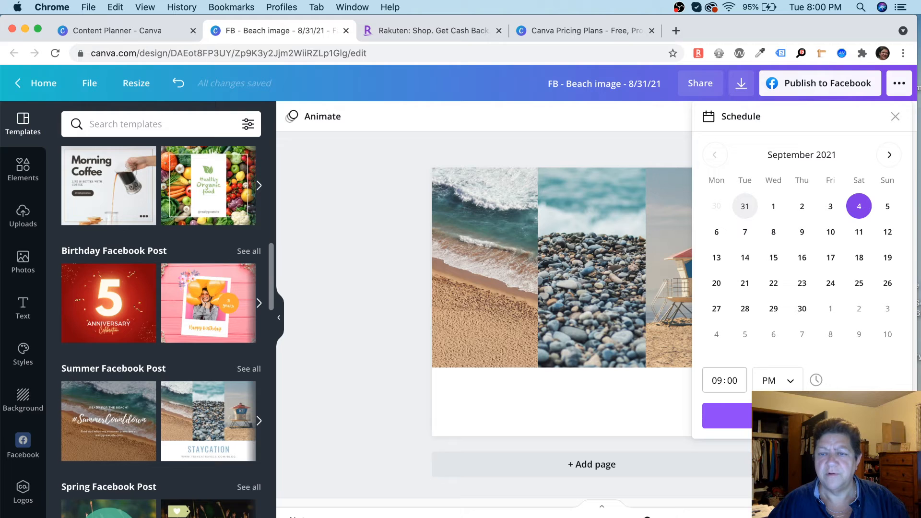
pyautogui.click(721, 379)
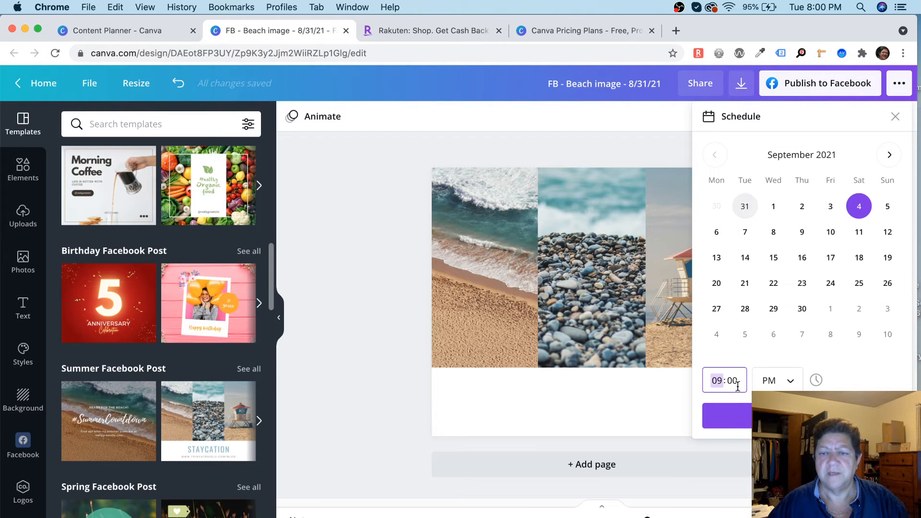
pyautogui.click(774, 380)
pyautogui.click(770, 354)
pyautogui.click(871, 414)
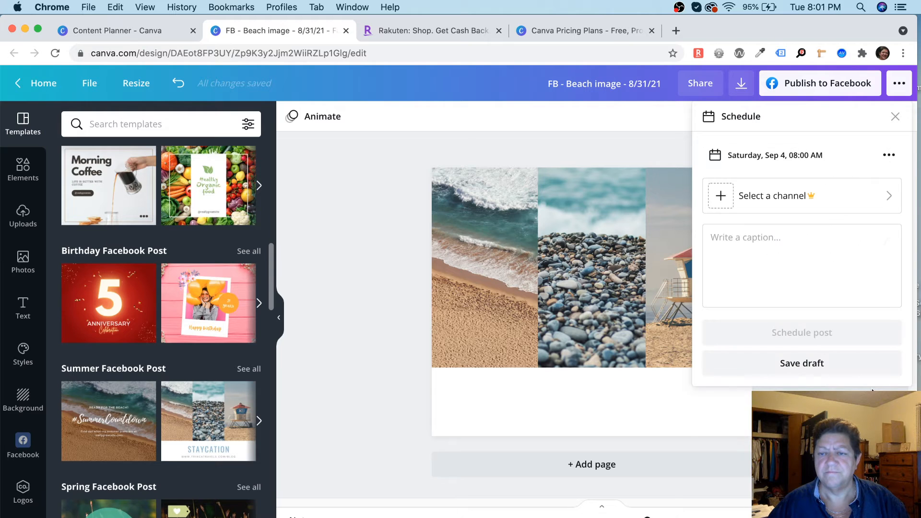
# Try to connect a Facebook Page as the schedule's channel, continuing with the current account and opening Facebook's page creation form
pyautogui.click(767, 192)
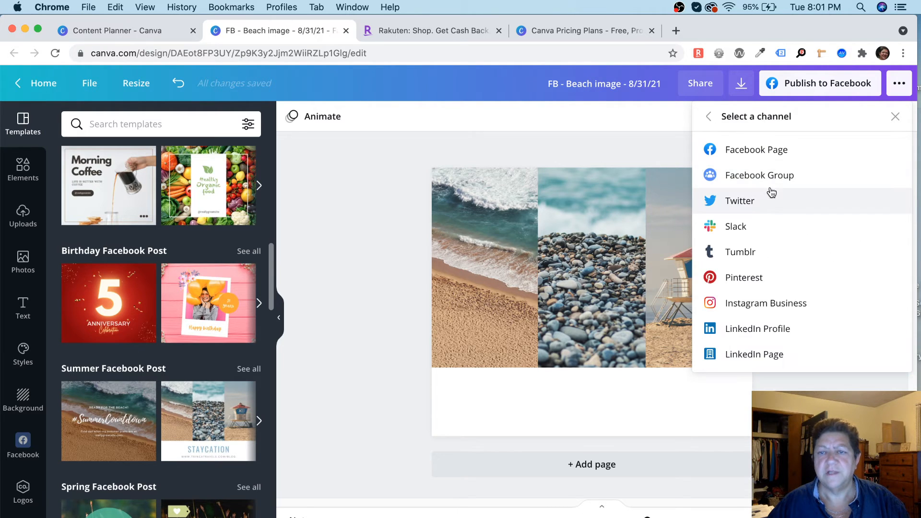
pyautogui.click(751, 153)
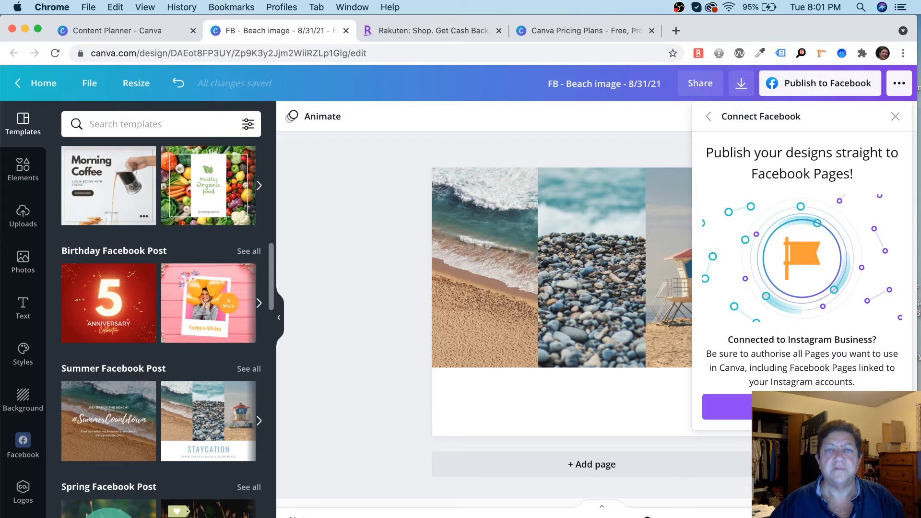
pyautogui.click(815, 406)
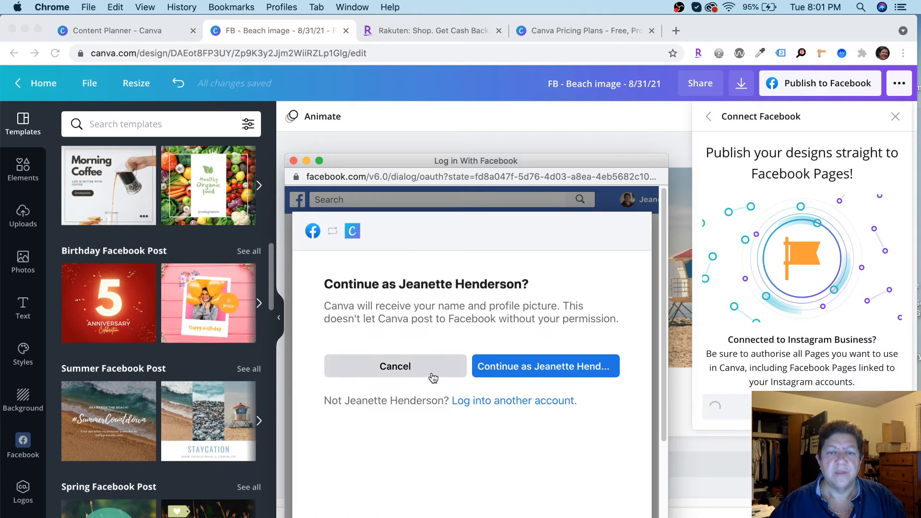
pyautogui.click(545, 369)
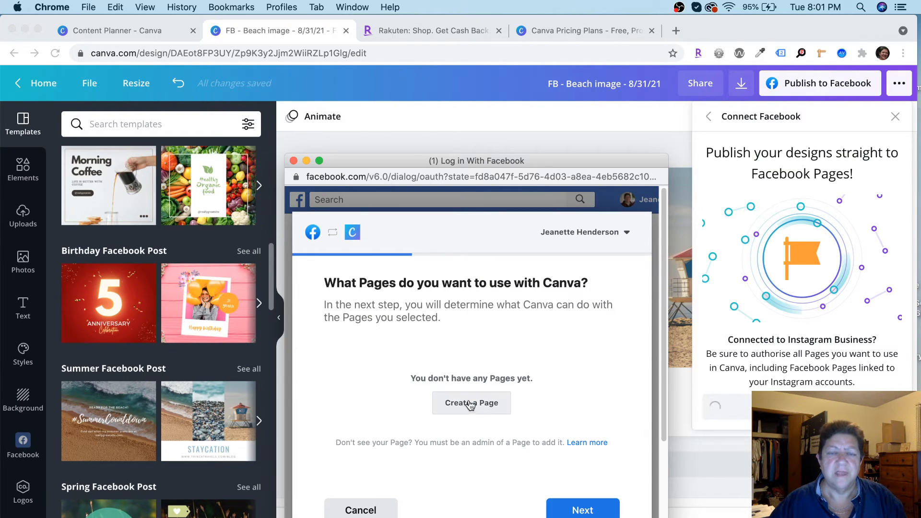
pyautogui.moveTo(541, 158); pyautogui.dragTo(537, 79)
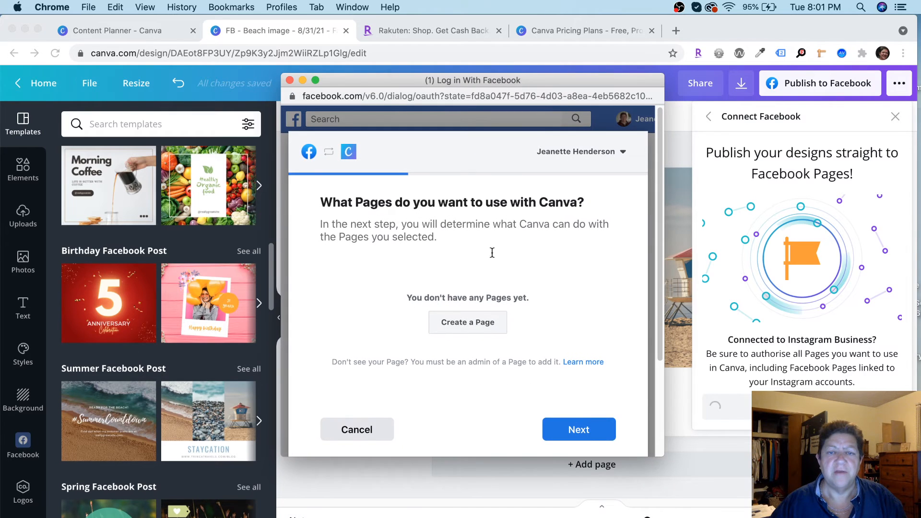
pyautogui.click(472, 331)
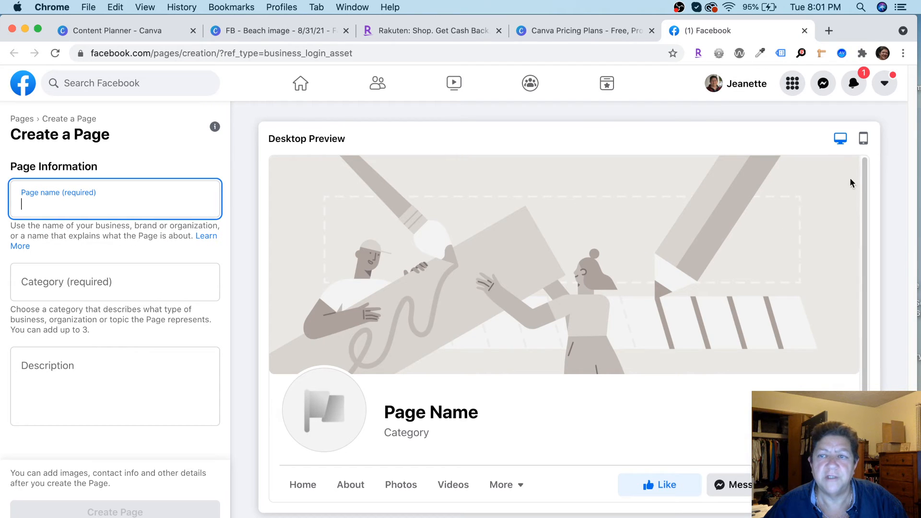
# Leave Facebook's page creation form and close the unfinished Facebook connection in the beach design
pyautogui.click(805, 32)
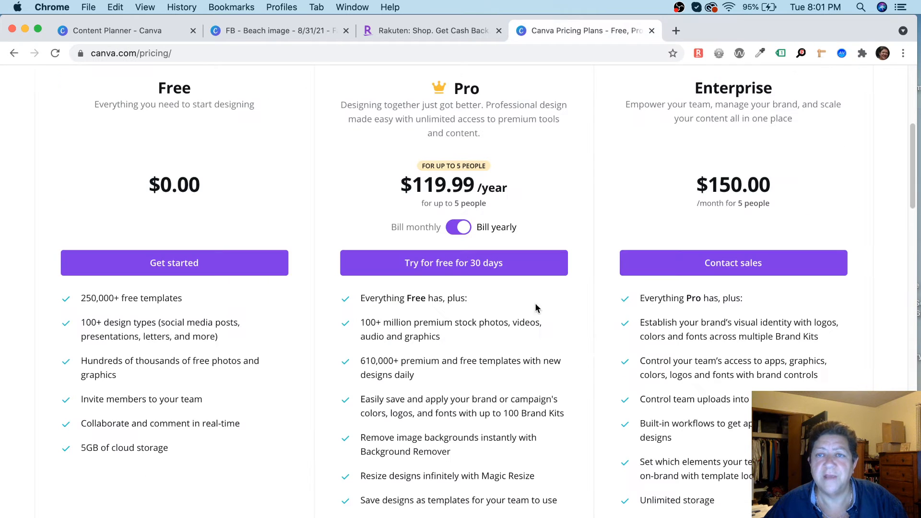
pyautogui.click(131, 30)
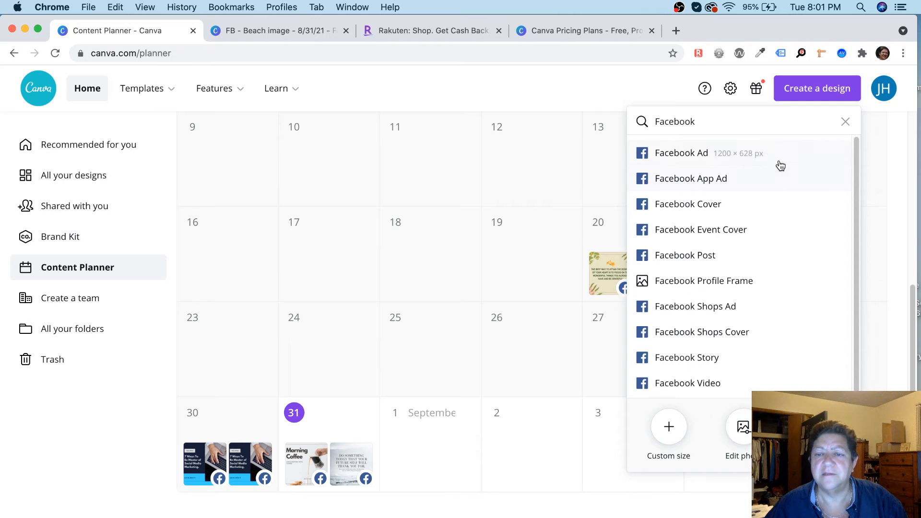
pyautogui.click(267, 31)
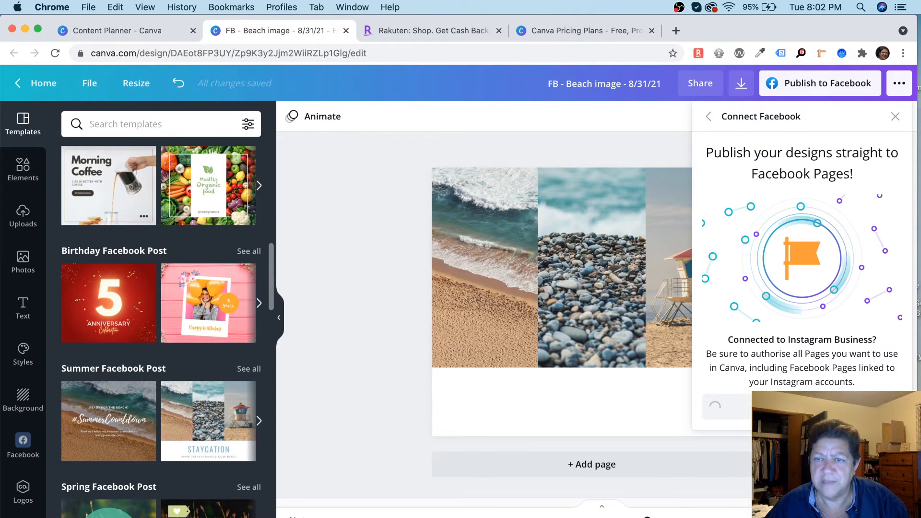
pyautogui.click(894, 116)
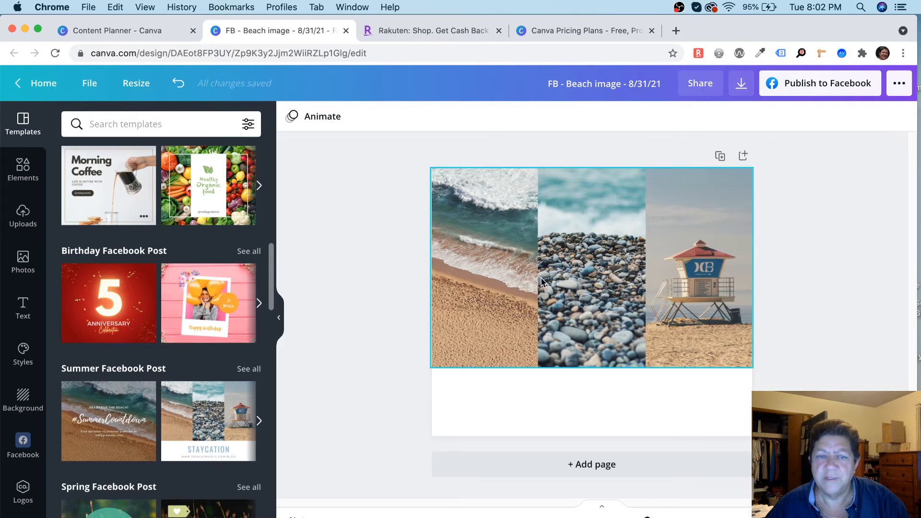
# Go to Canva's Content Planner and view the details of the Morning Coffee post published on August 31, 2021
pyautogui.click(43, 86)
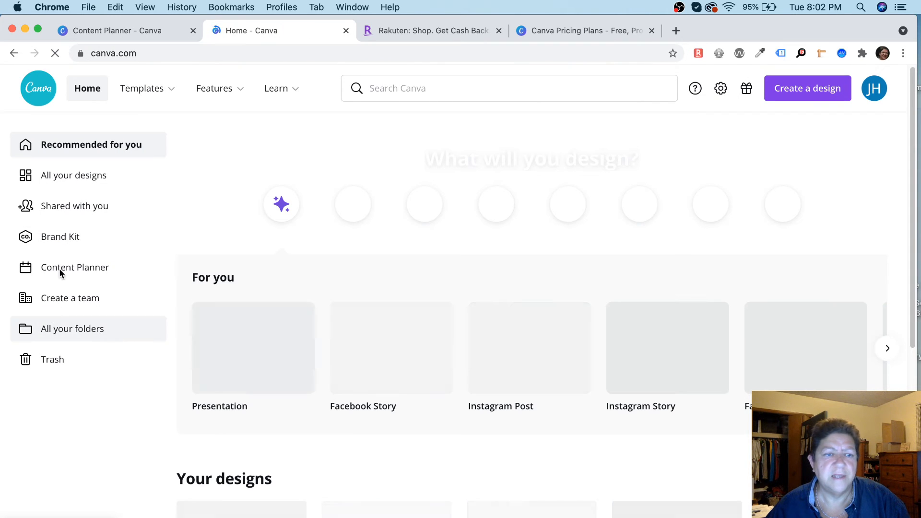
pyautogui.click(62, 270)
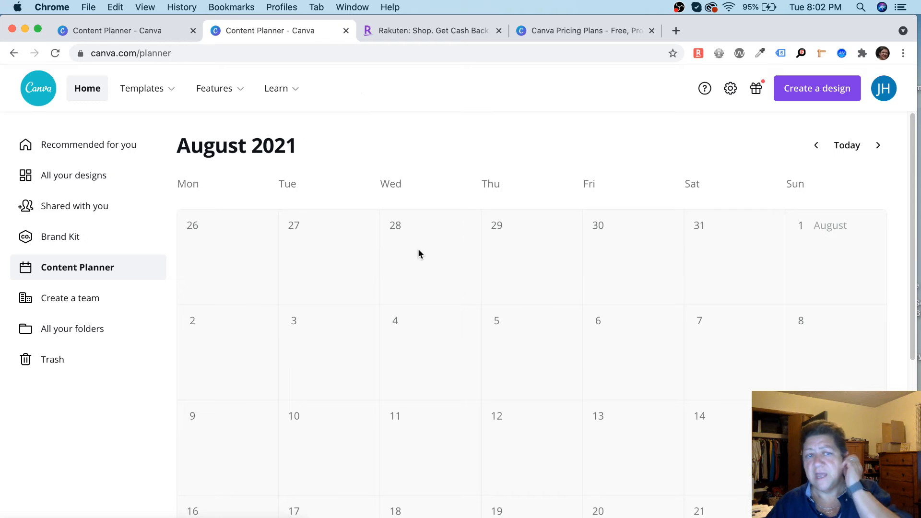
pyautogui.scroll(-6, 226, 296)
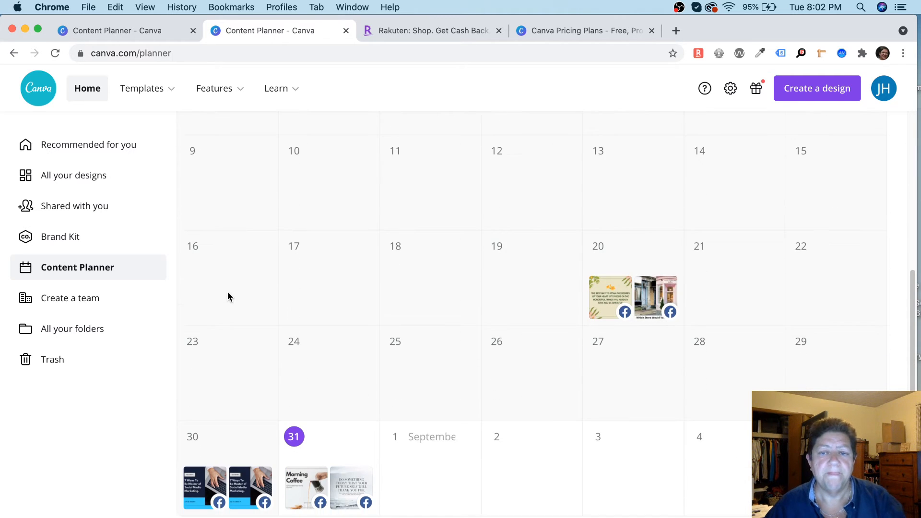
pyautogui.click(292, 455)
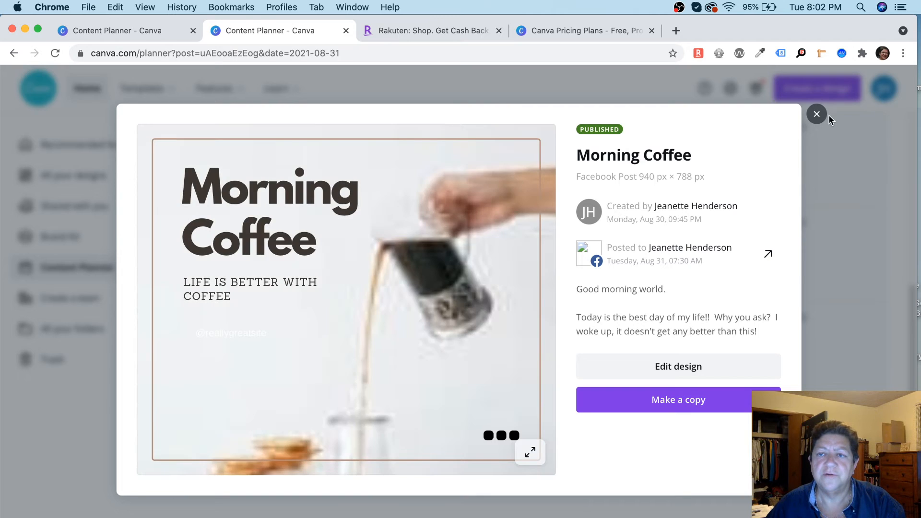
pyautogui.click(818, 114)
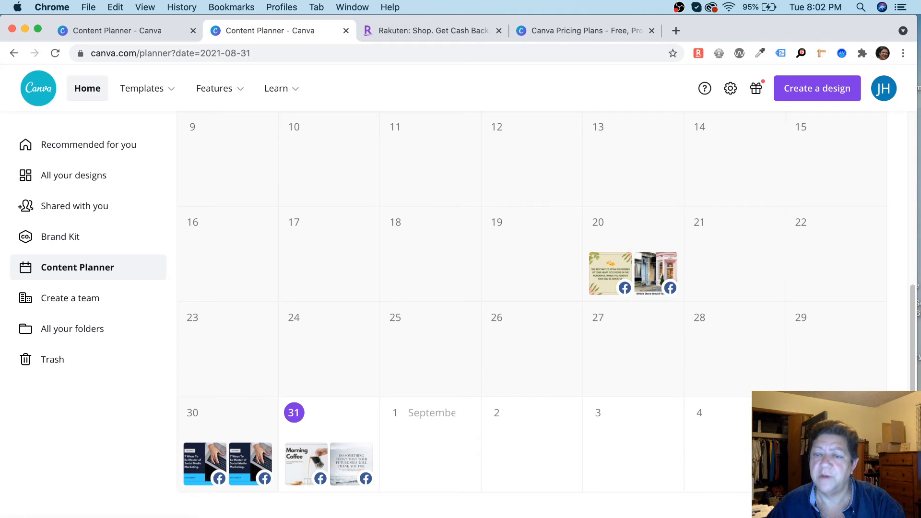
pyautogui.click(296, 459)
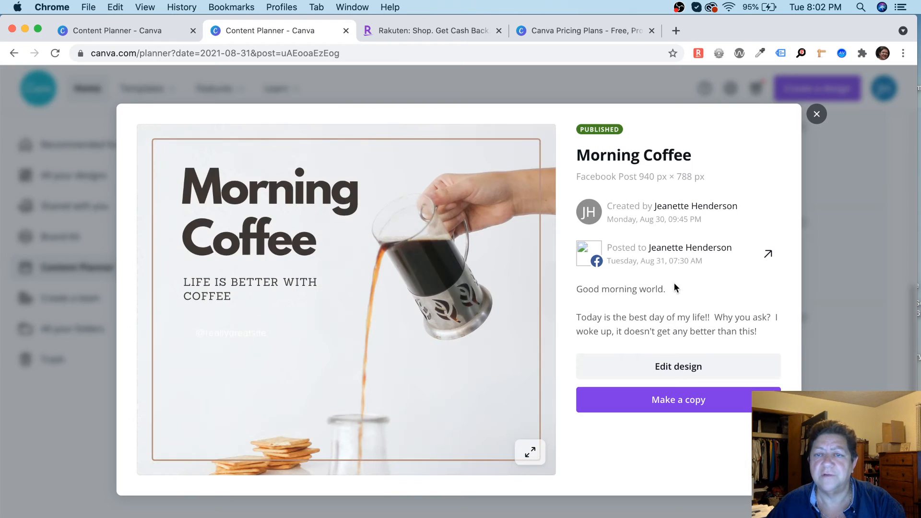
# Open the published Morning Coffee post on Facebook and locate it on the page it was posted to
pyautogui.click(768, 254)
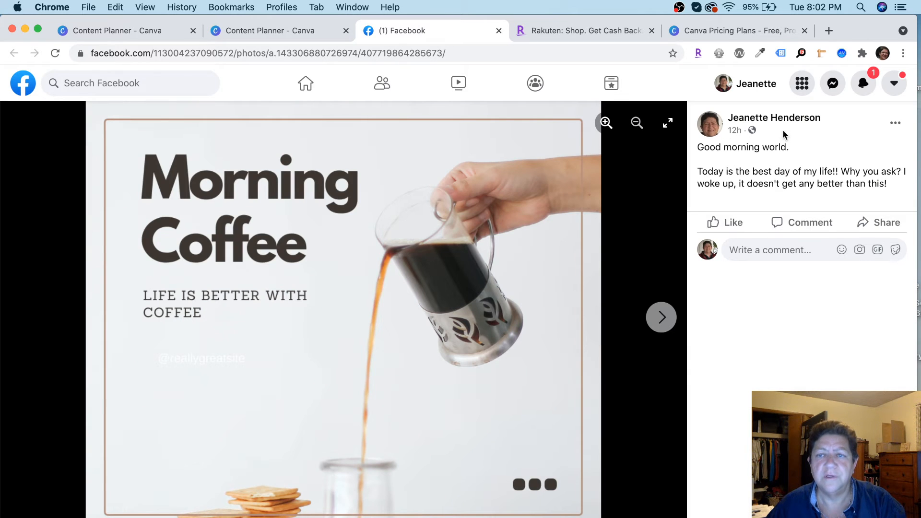
pyautogui.click(781, 122)
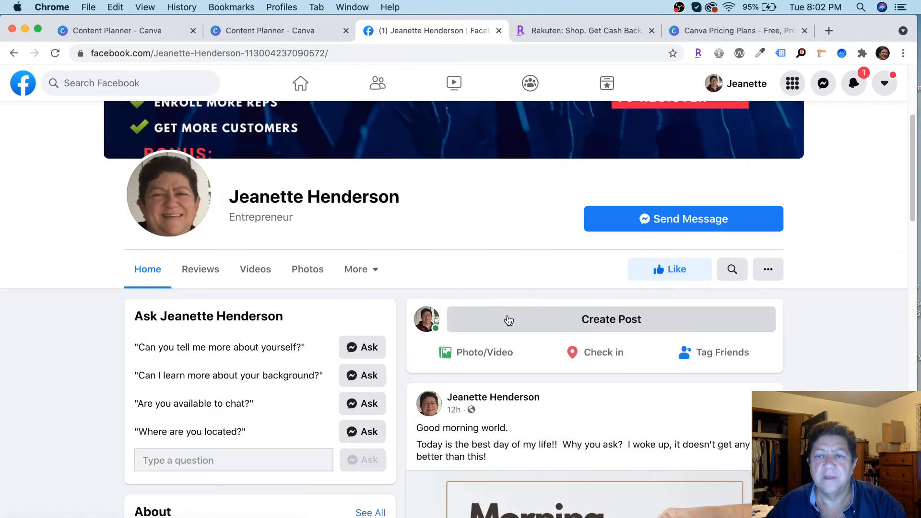
pyautogui.scroll(4, 389, 331)
pyautogui.scroll(-7, 390, 330)
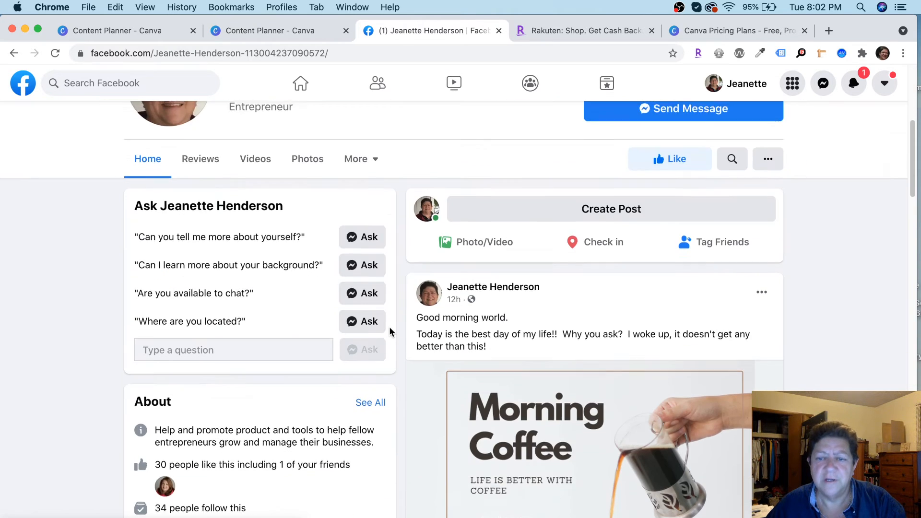
pyautogui.scroll(-3, 390, 331)
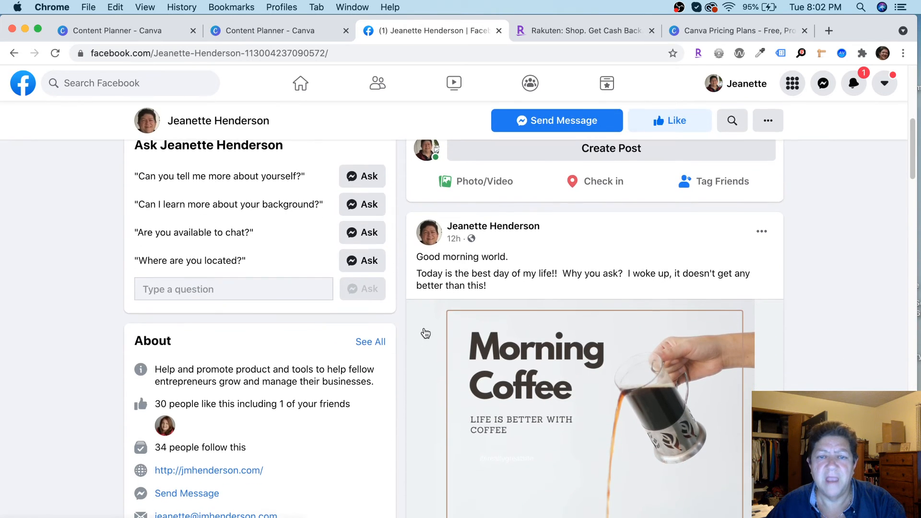
# Examine the Facebook page's cover banner, the Morning Coffee post and the social media marketing post below it
pyautogui.scroll(8, 424, 337)
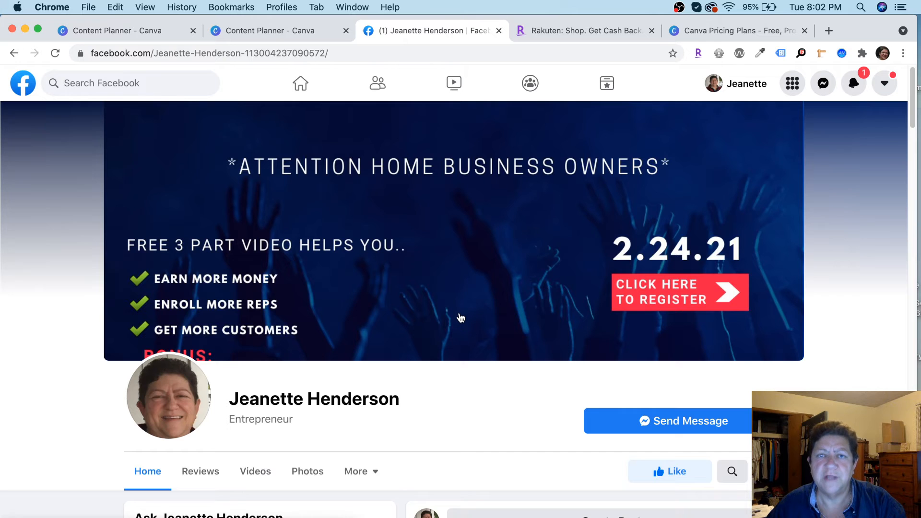
pyautogui.scroll(-4, 460, 318)
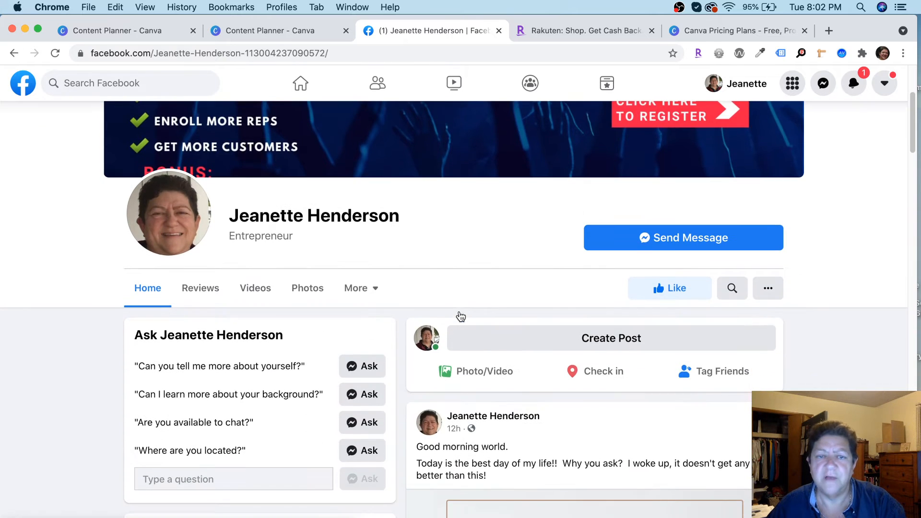
pyautogui.scroll(-3, 461, 315)
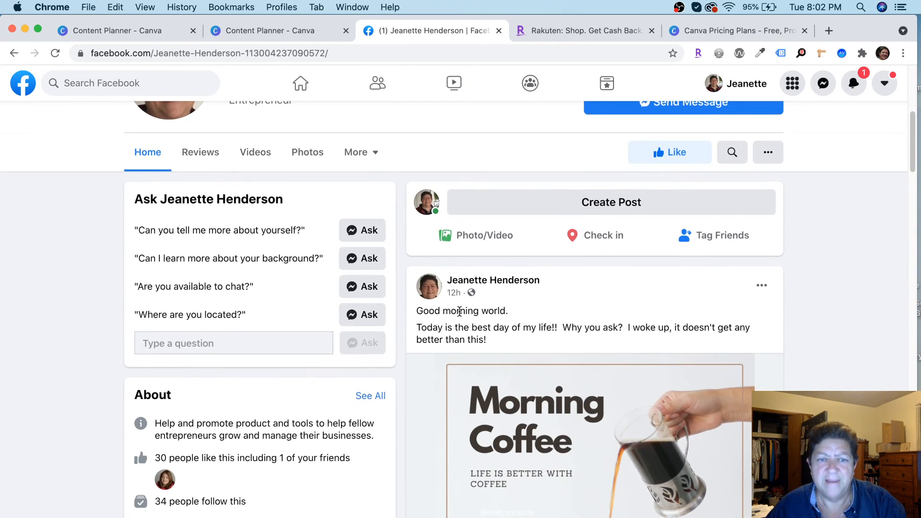
pyautogui.scroll(7, 460, 314)
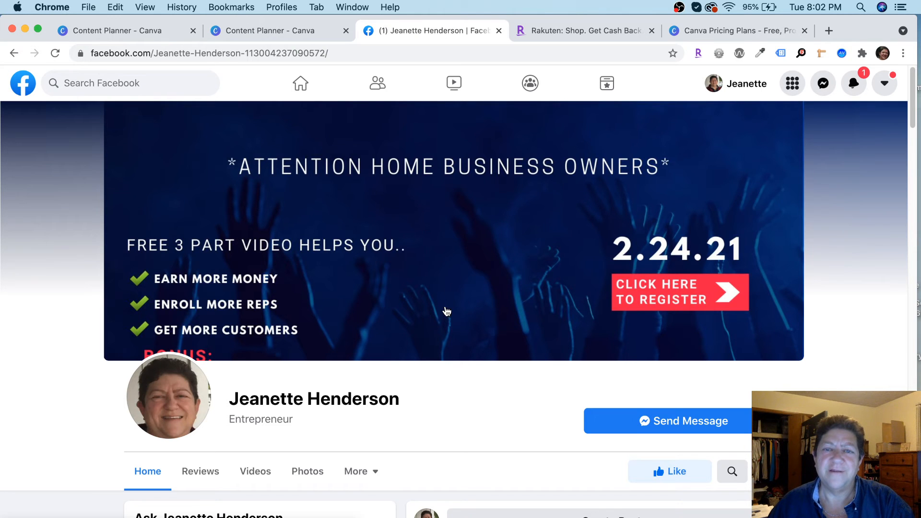
pyautogui.scroll(-7, 447, 311)
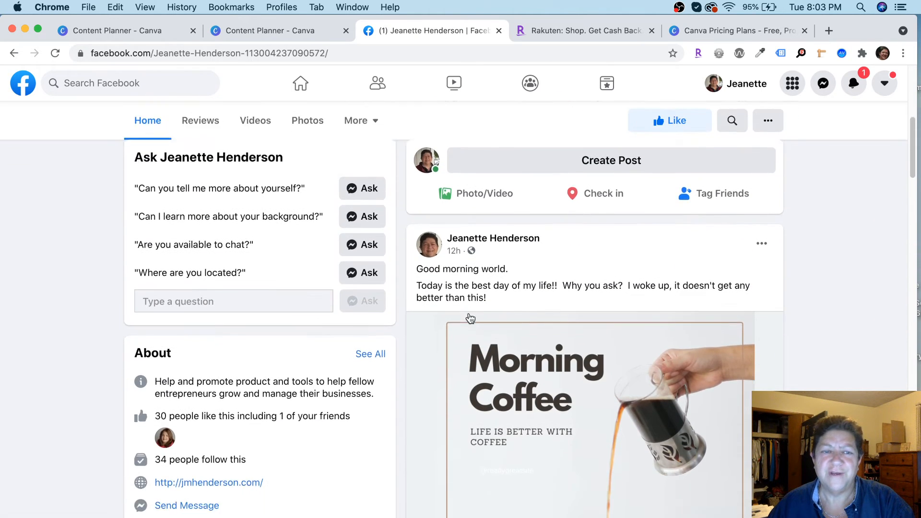
pyautogui.scroll(-8, 470, 319)
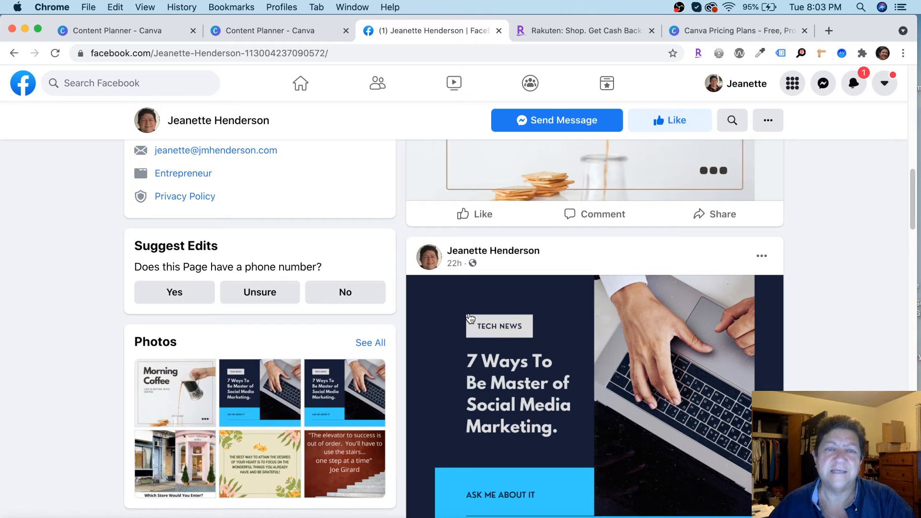
pyautogui.scroll(8, 470, 318)
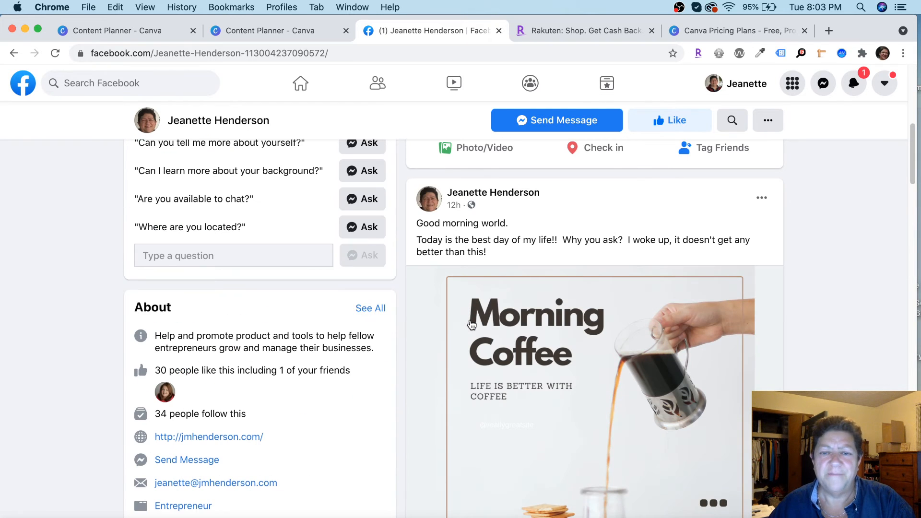
pyautogui.scroll(-5, 533, 313)
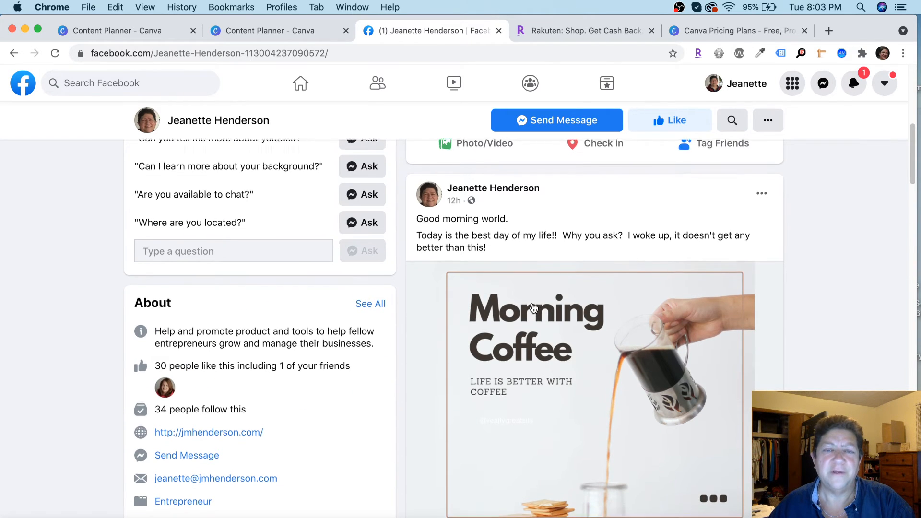
pyautogui.scroll(10, 534, 308)
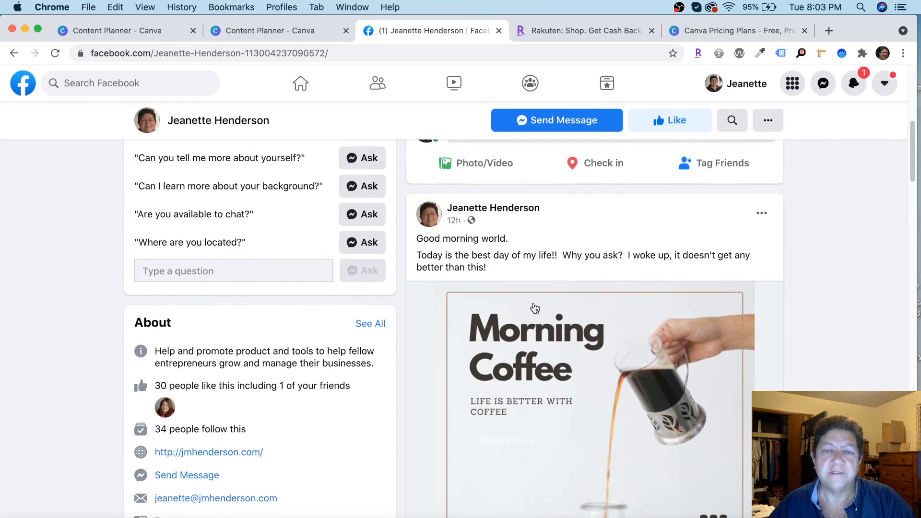
pyautogui.scroll(-8, 537, 313)
pyautogui.scroll(-2, 538, 314)
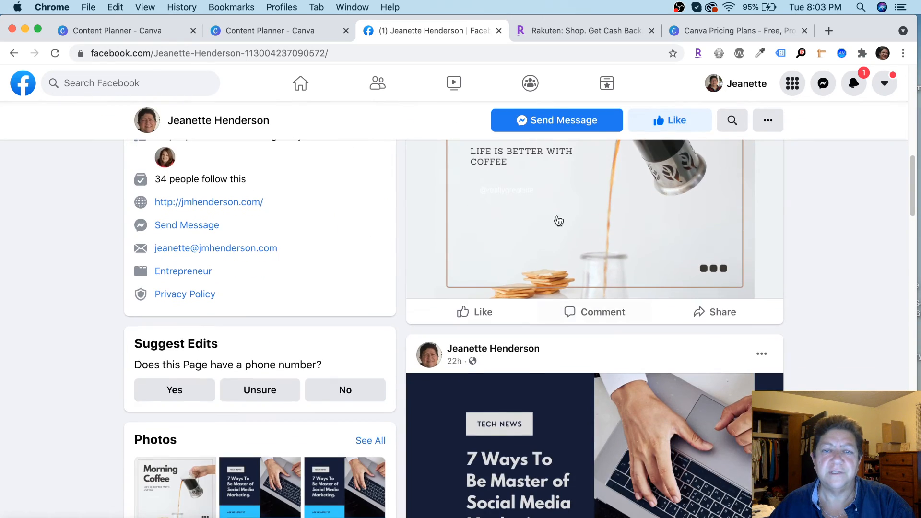
pyautogui.scroll(5, 555, 220)
pyautogui.scroll(-4, 555, 341)
pyautogui.scroll(-10, 555, 341)
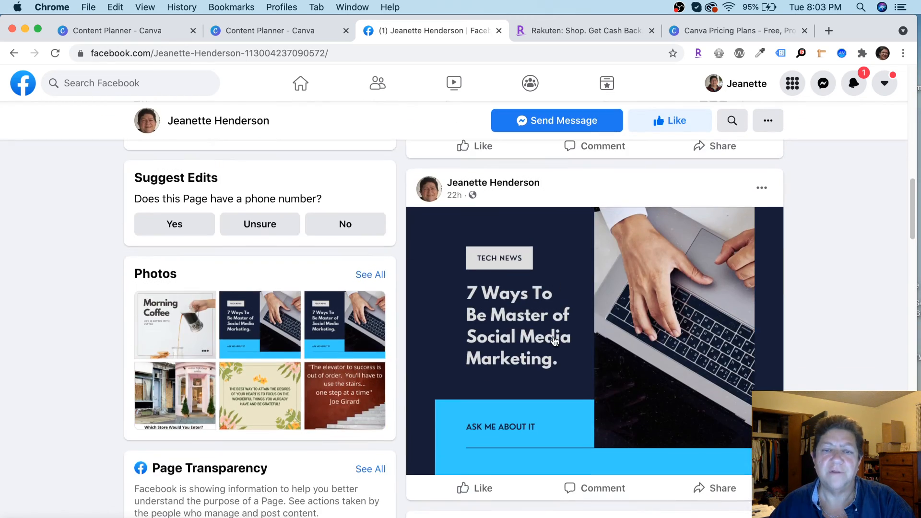
pyautogui.scroll(13, 555, 341)
pyautogui.scroll(10, 554, 344)
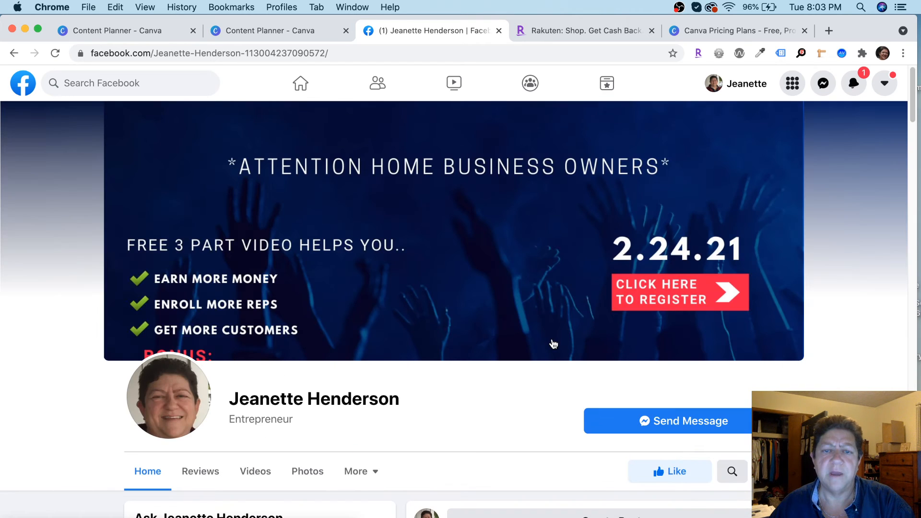
pyautogui.scroll(-10, 549, 230)
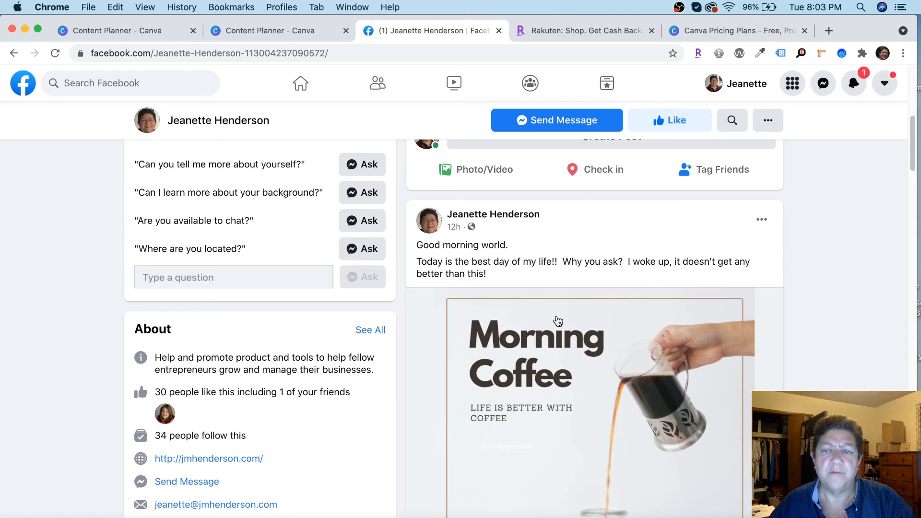
pyautogui.scroll(10, 558, 321)
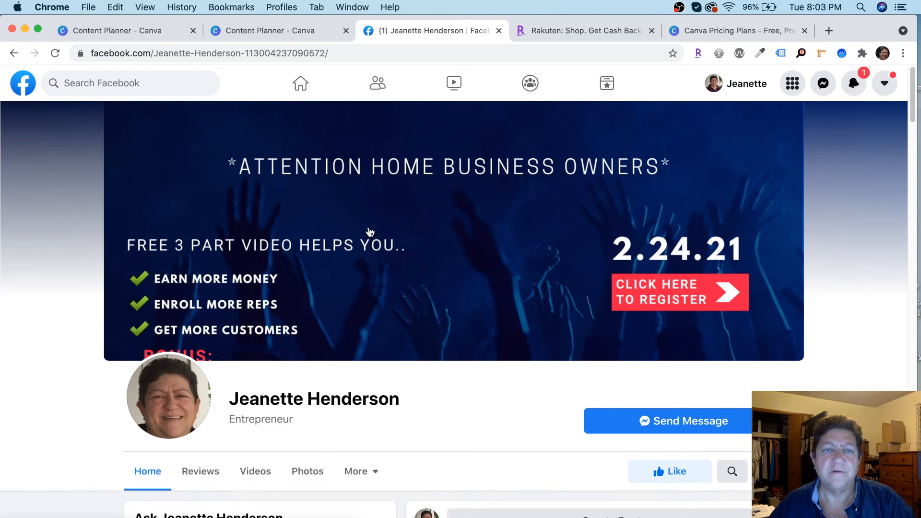
pyautogui.scroll(-8, 489, 280)
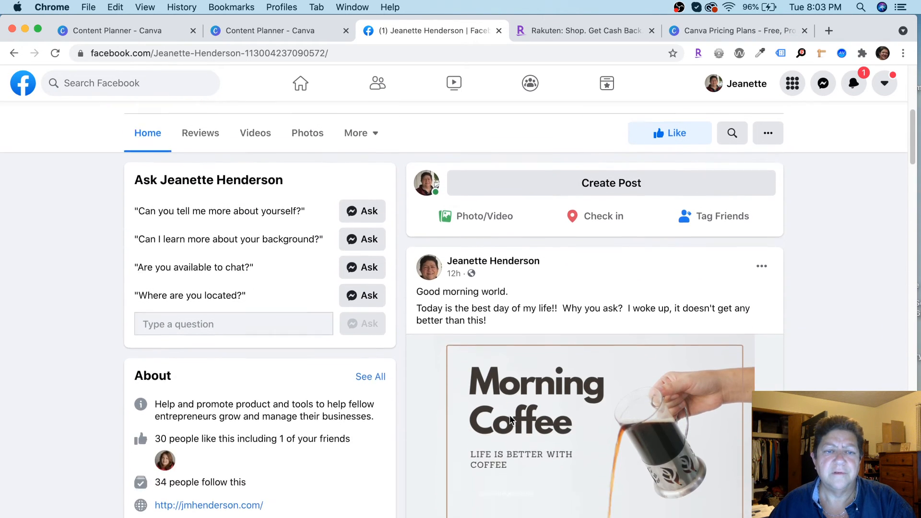
# Leave the Facebook page for Canva's Content Planner and dismiss the design-type search for Facebook
pyautogui.scroll(-4, 510, 420)
pyautogui.scroll(8, 512, 353)
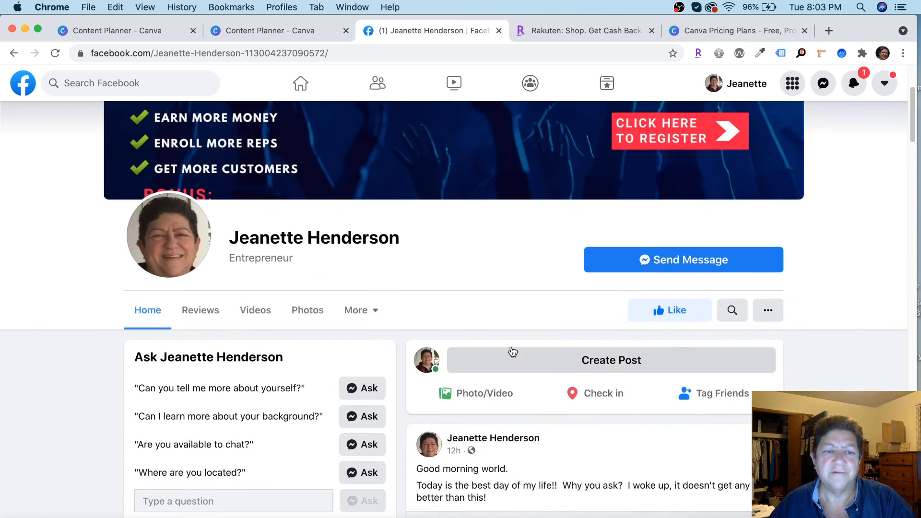
pyautogui.scroll(3, 512, 352)
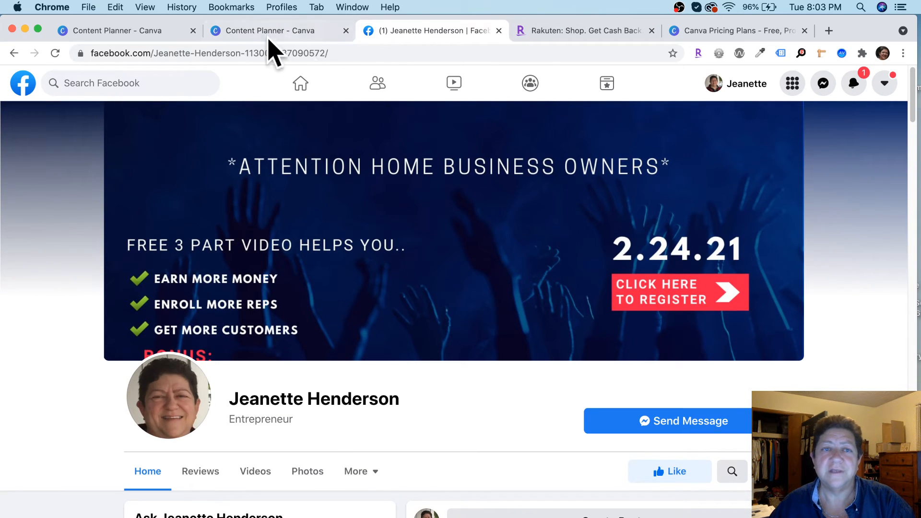
pyautogui.click(144, 32)
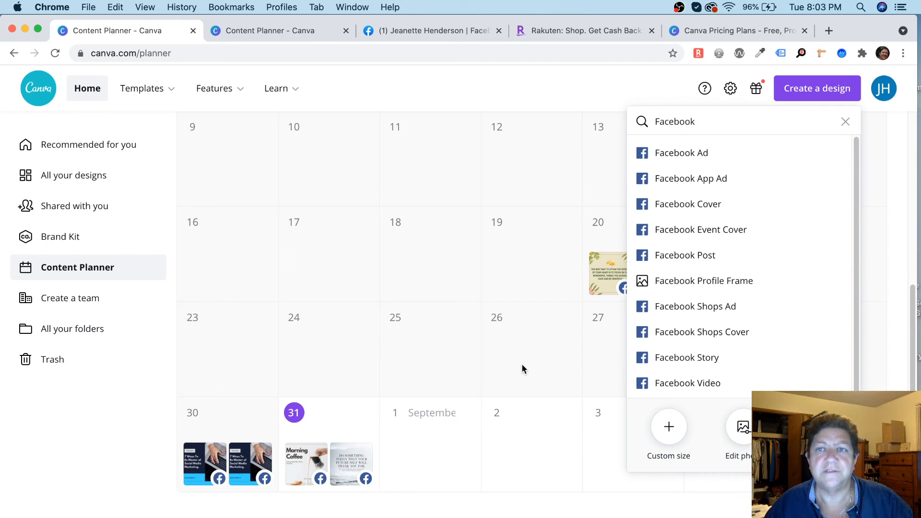
pyautogui.click(846, 124)
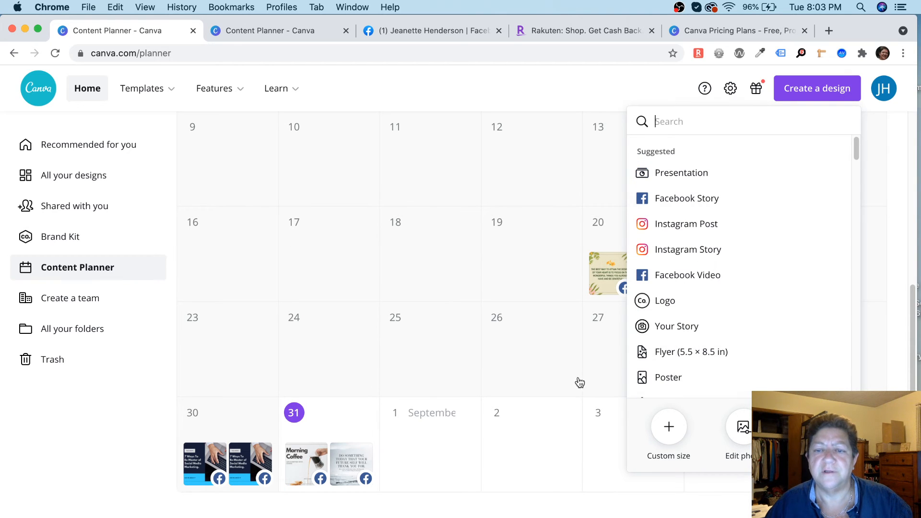
pyautogui.click(484, 351)
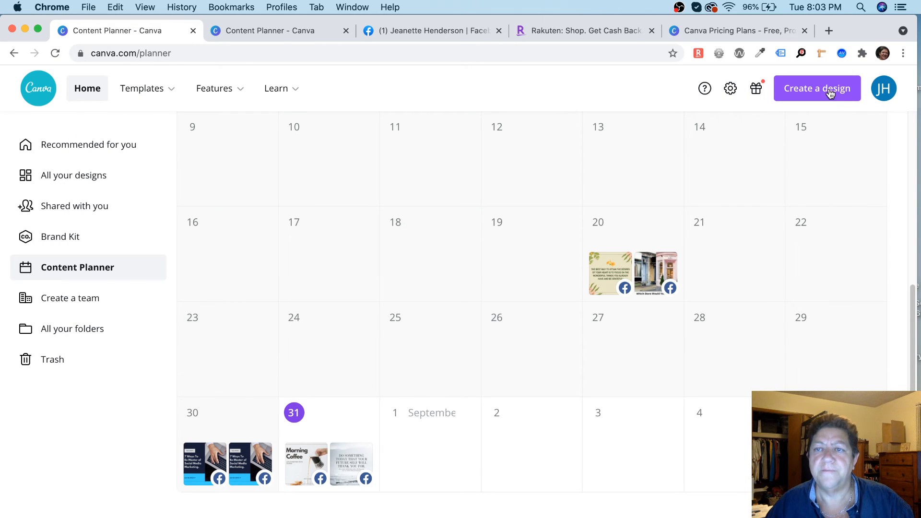
# Go to the list of all designs and view the suggested types for creating a new design
pyautogui.click(86, 88)
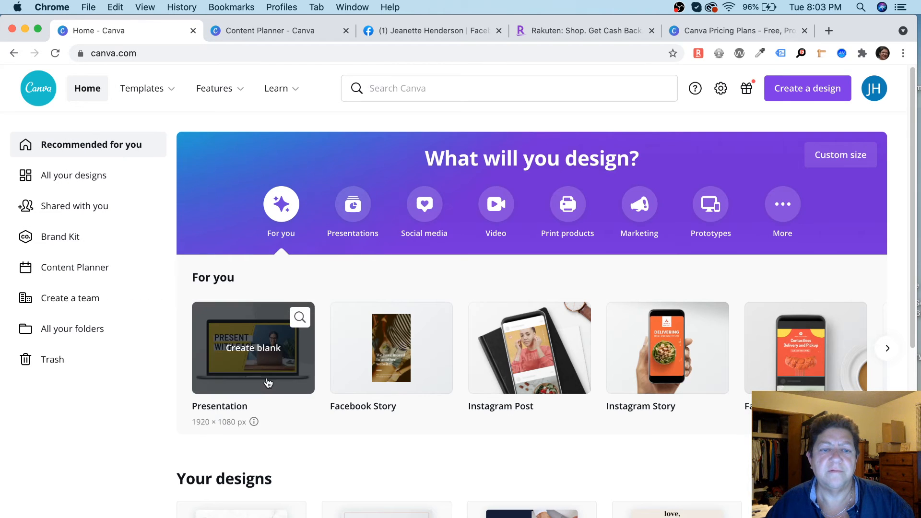
pyautogui.click(69, 176)
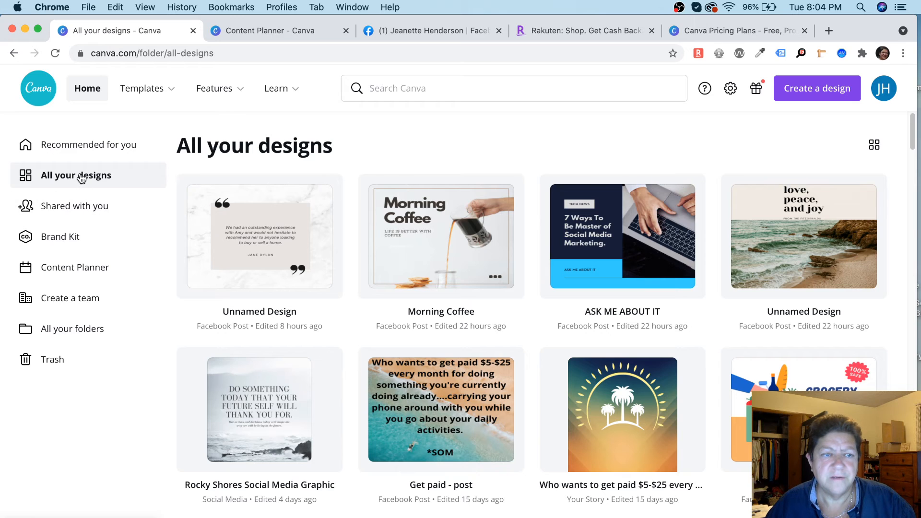
pyautogui.click(800, 96)
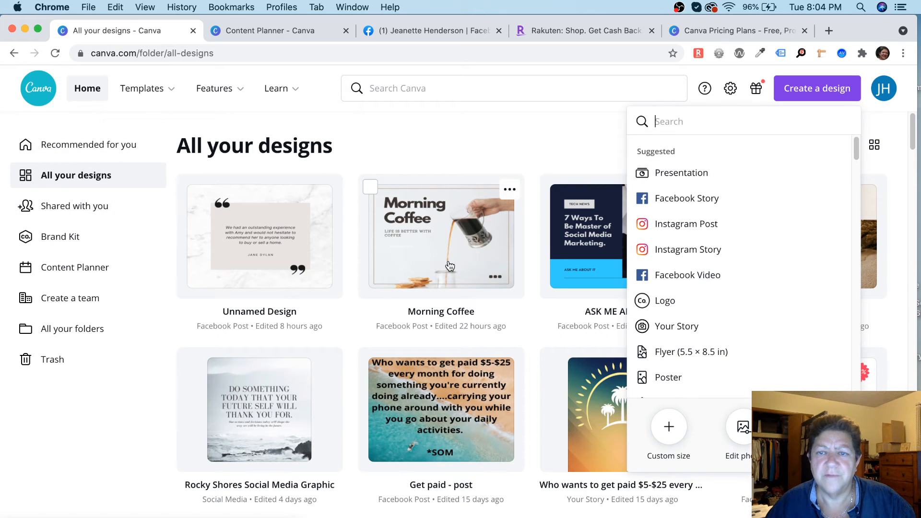
pyautogui.click(813, 91)
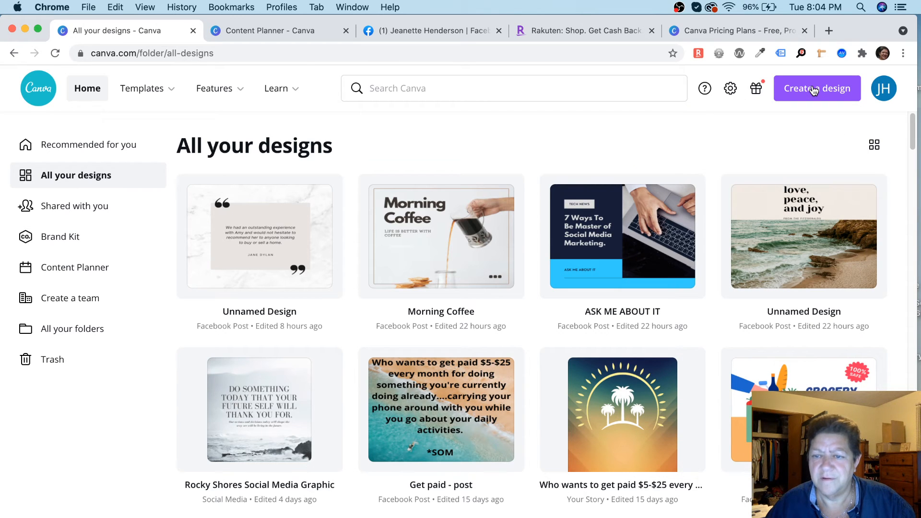
pyautogui.click(812, 91)
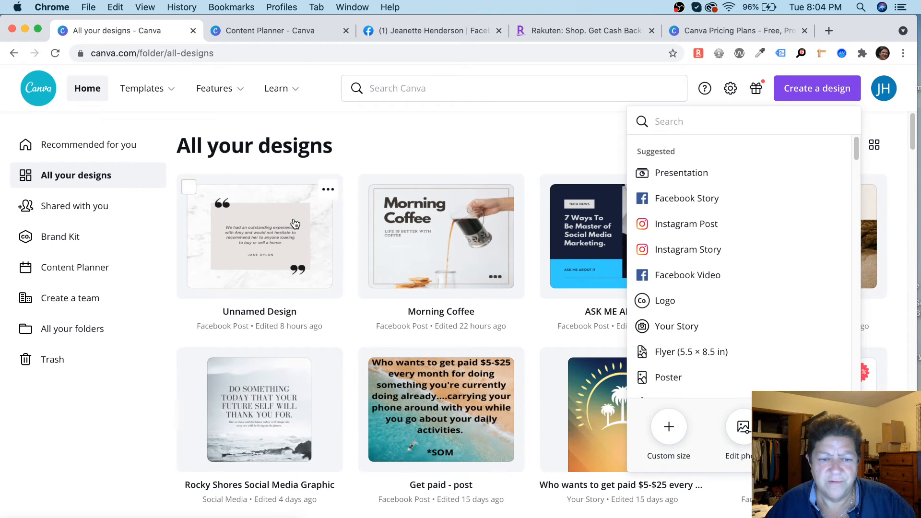
pyautogui.click(496, 151)
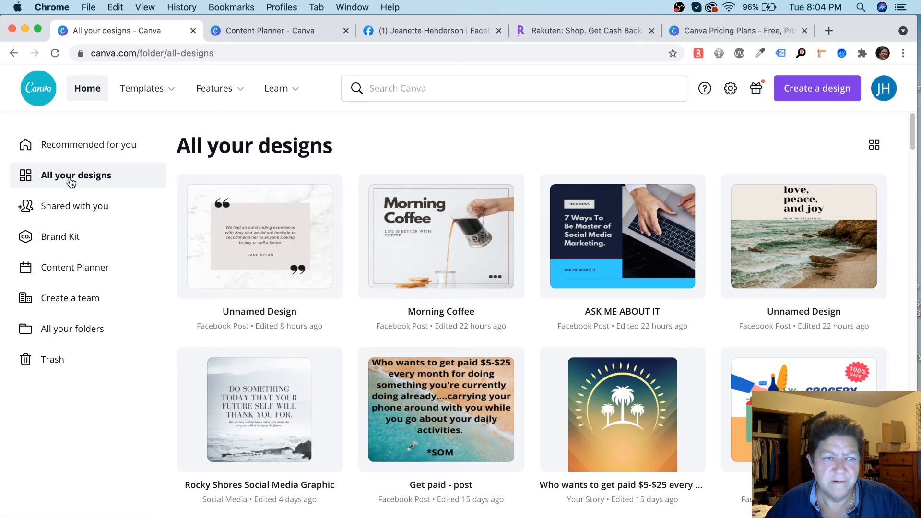
# Reload the list of all designs and open the FB - Beach image - 8/31/21 design
pyautogui.click(56, 54)
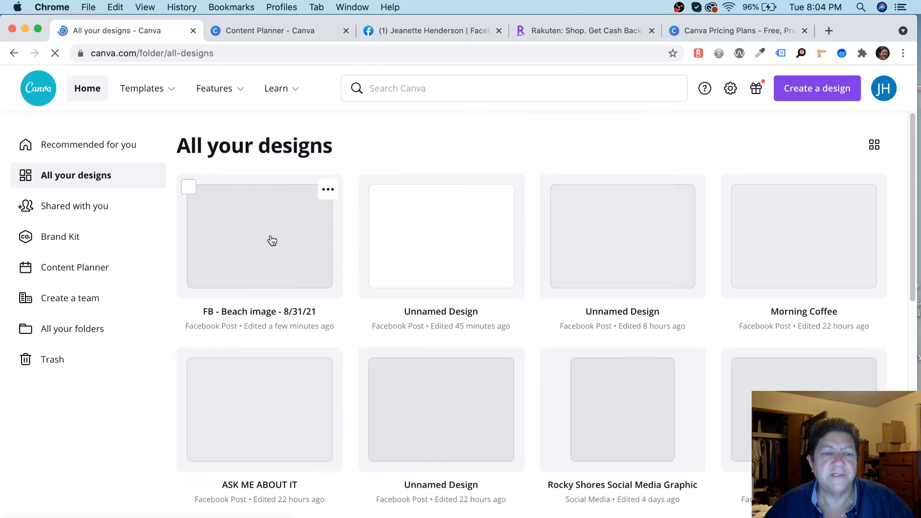
pyautogui.click(258, 228)
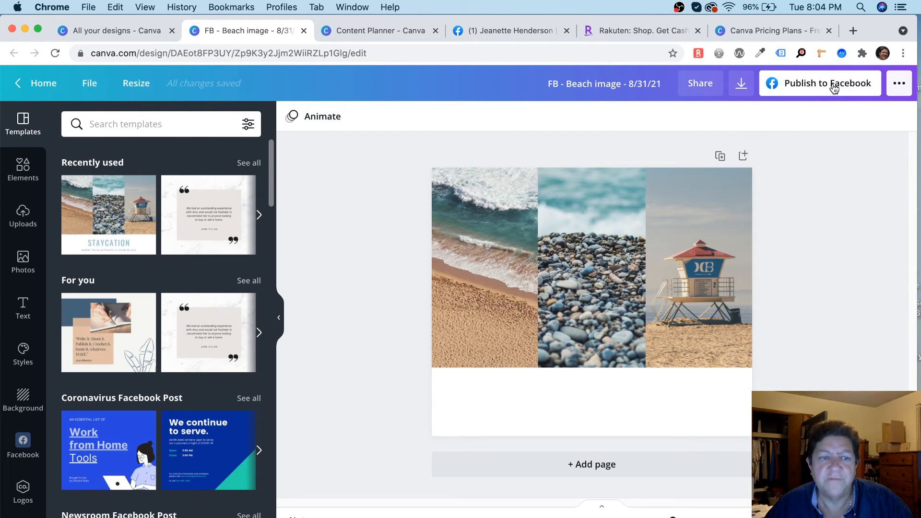
# Review the beach design's publishing and sharing options and its file options
pyautogui.click(899, 83)
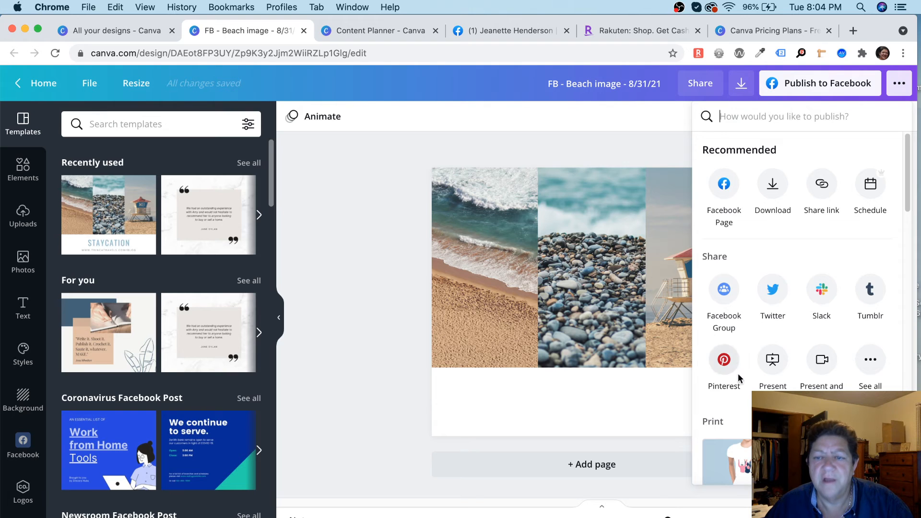
pyautogui.scroll(-1, 763, 344)
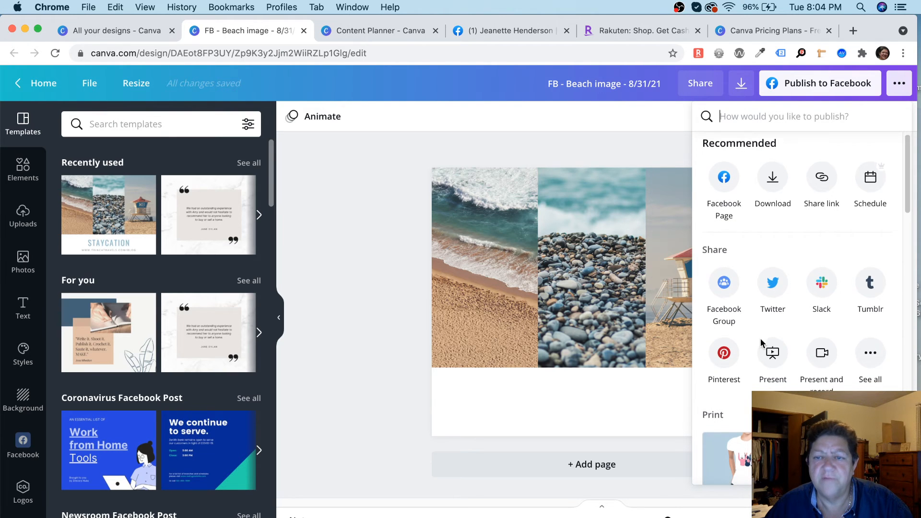
pyautogui.scroll(1, 787, 214)
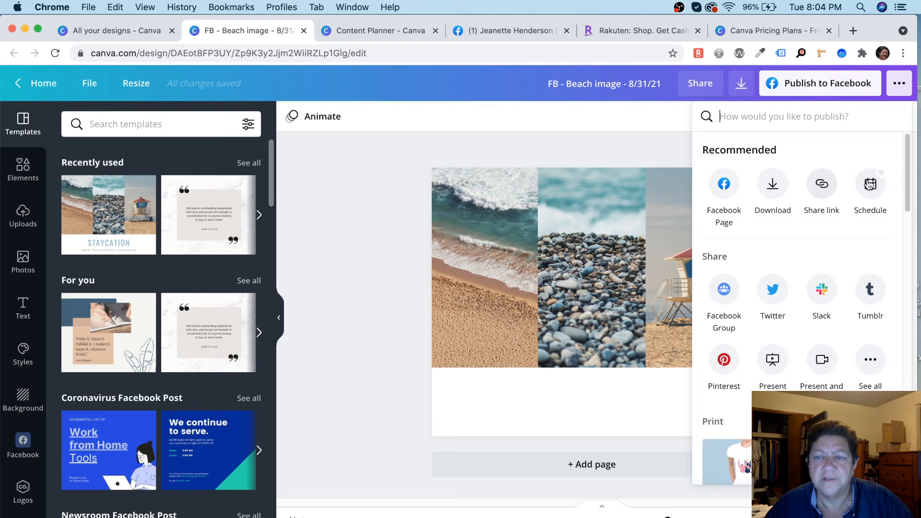
pyautogui.click(364, 196)
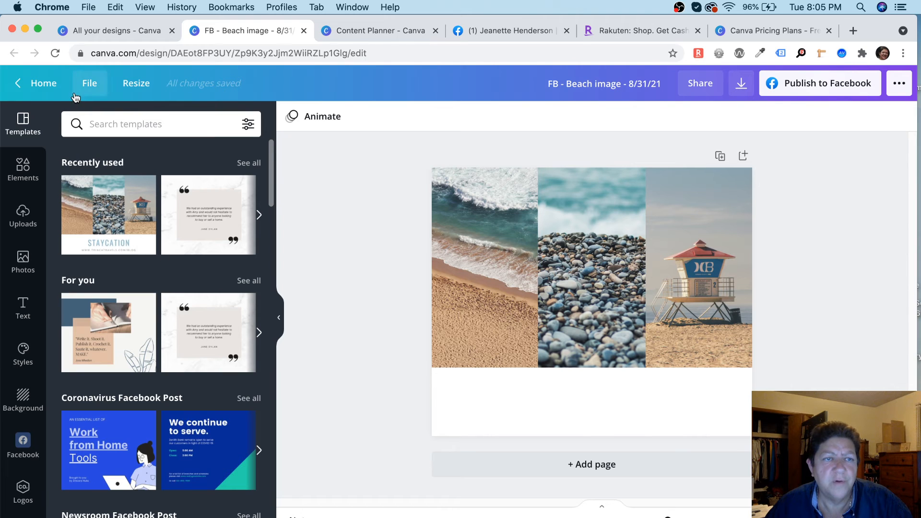
pyautogui.click(87, 84)
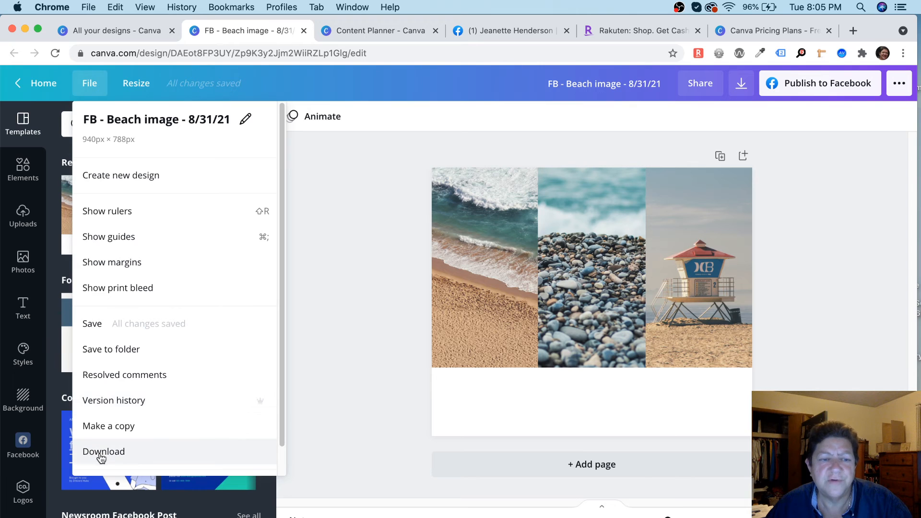
# Create a resized copy of the beach design in the Instagram Post format, 1080 × 1080 px
pyautogui.click(136, 84)
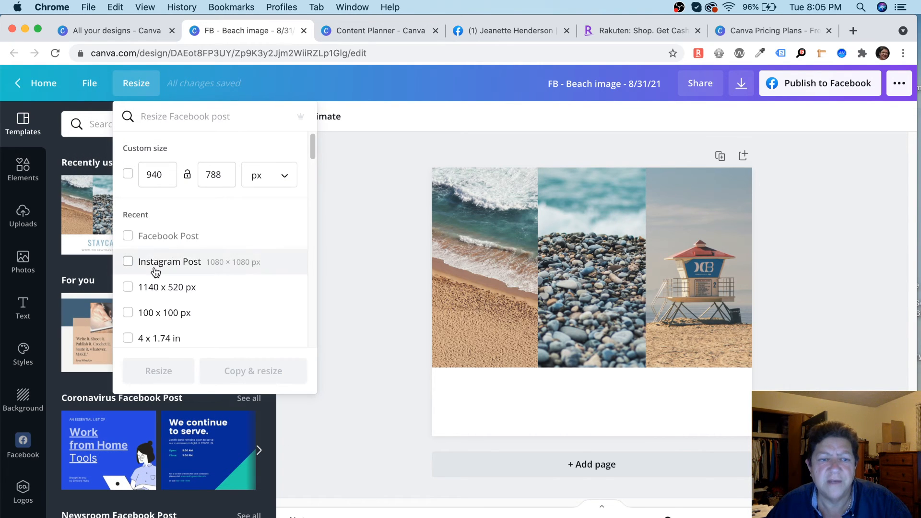
pyautogui.scroll(-3, 158, 263)
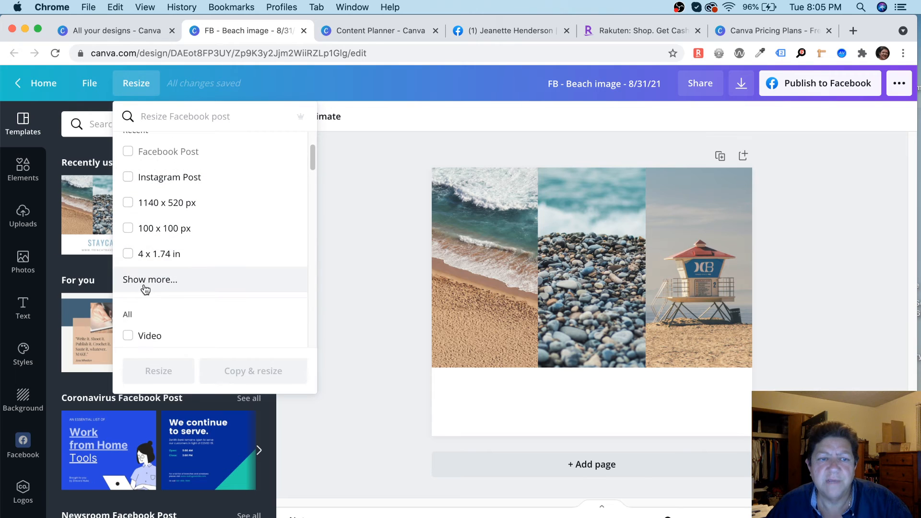
pyautogui.click(144, 282)
pyautogui.scroll(-2, 192, 255)
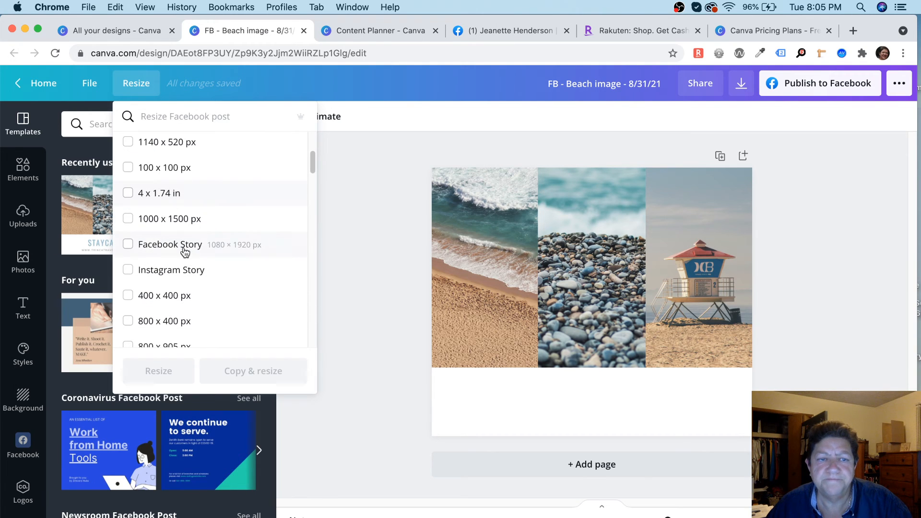
pyautogui.scroll(-1, 150, 244)
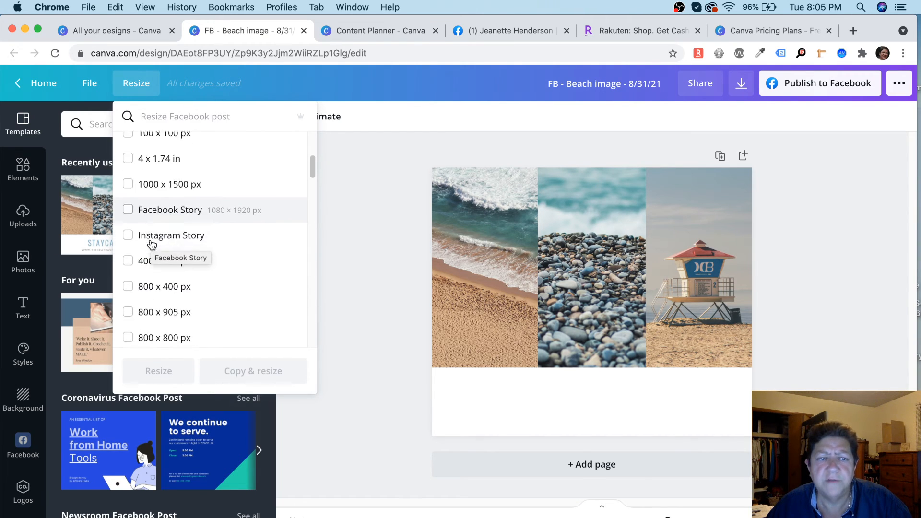
pyautogui.scroll(5, 150, 244)
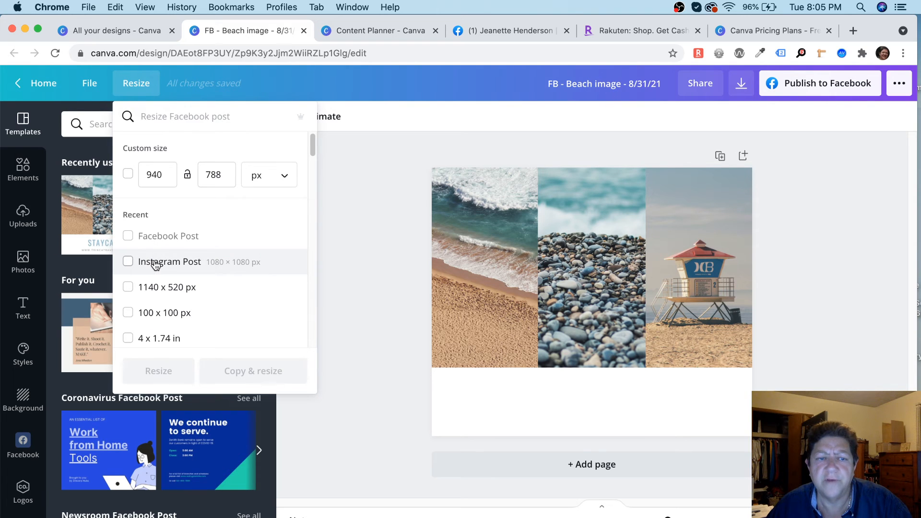
pyautogui.click(155, 262)
pyautogui.click(245, 371)
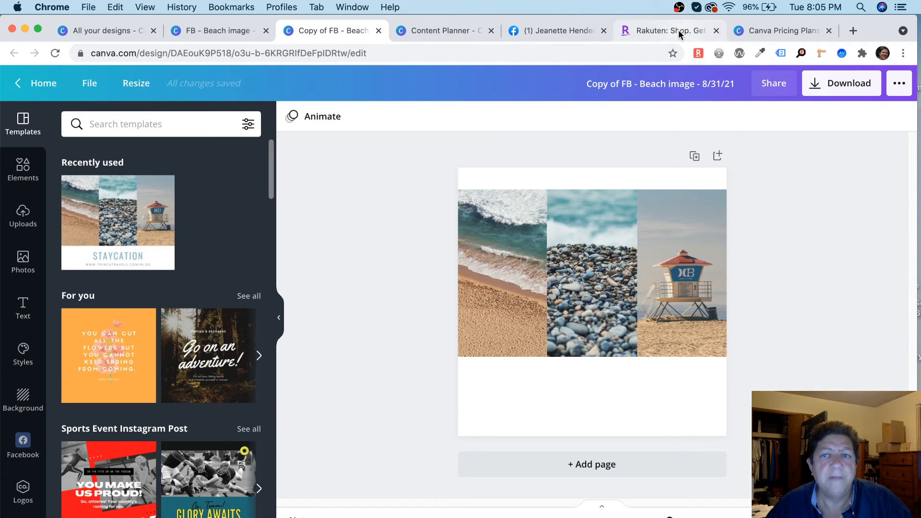
# View Canva's Free, Pro and Enterprise pricing plans and glance at Rakuten's home page
pyautogui.click(791, 30)
pyautogui.scroll(-1, 216, 197)
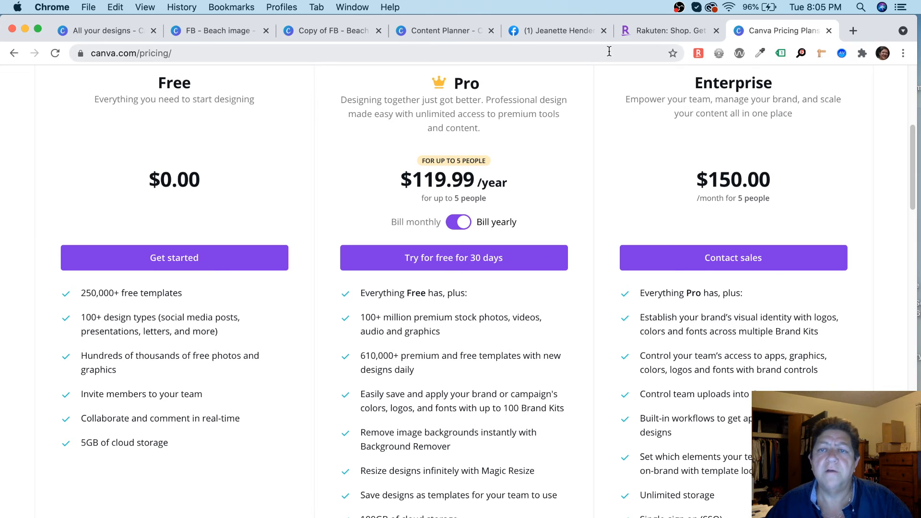
pyautogui.click(661, 32)
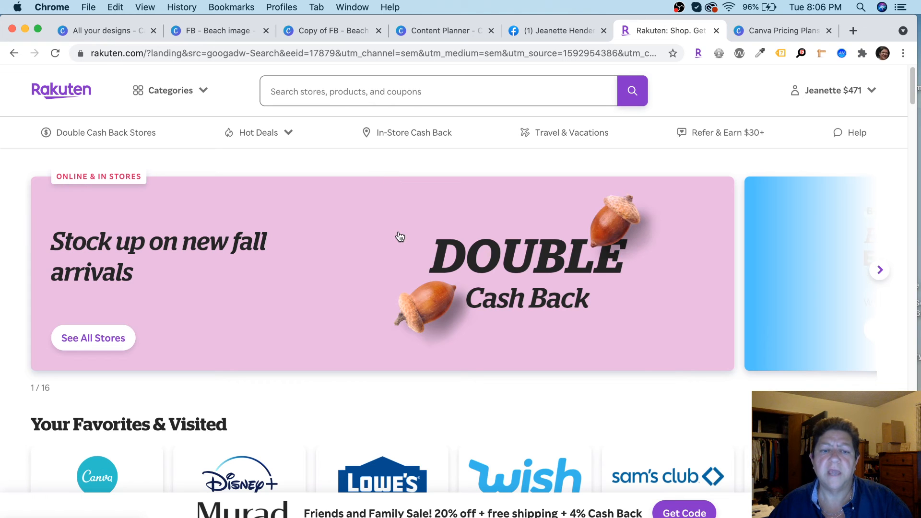
pyautogui.click(786, 30)
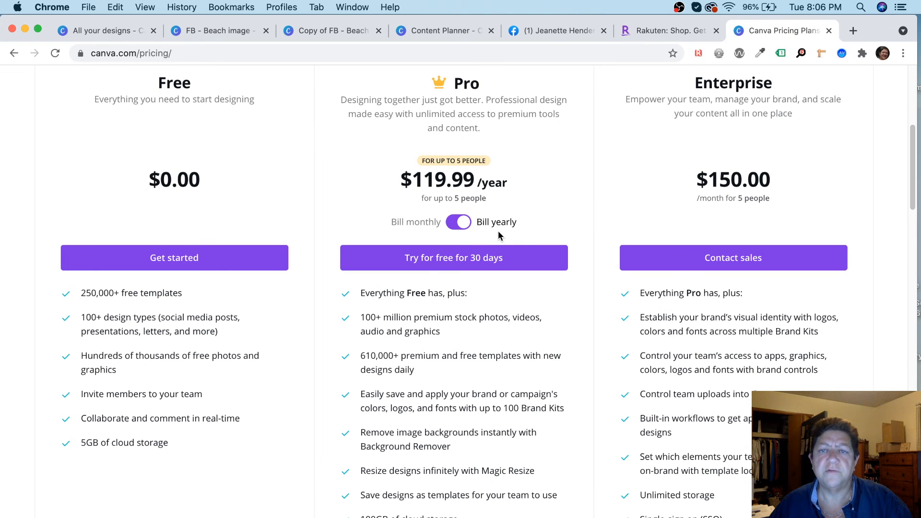
# Activate Rakuten's 7.5% cash back on Canva's pricing page and dismiss the Rakuten notice
pyautogui.click(698, 53)
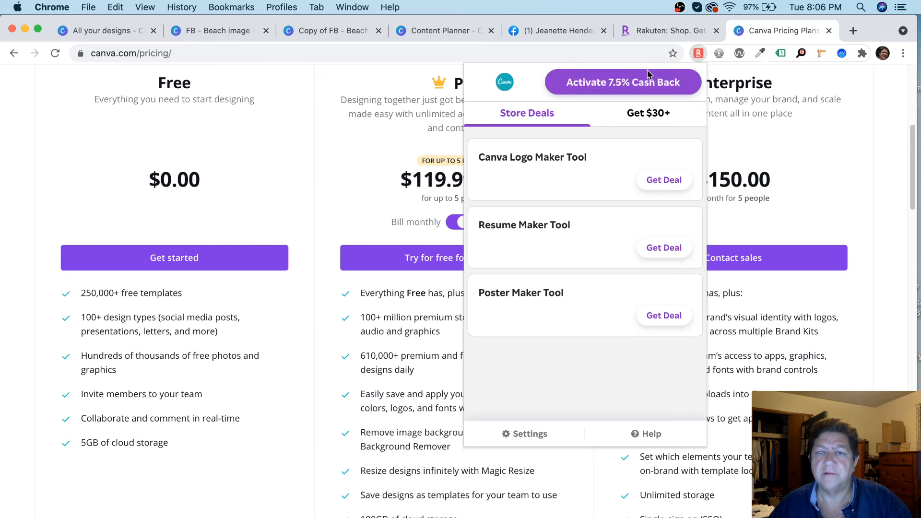
pyautogui.click(625, 85)
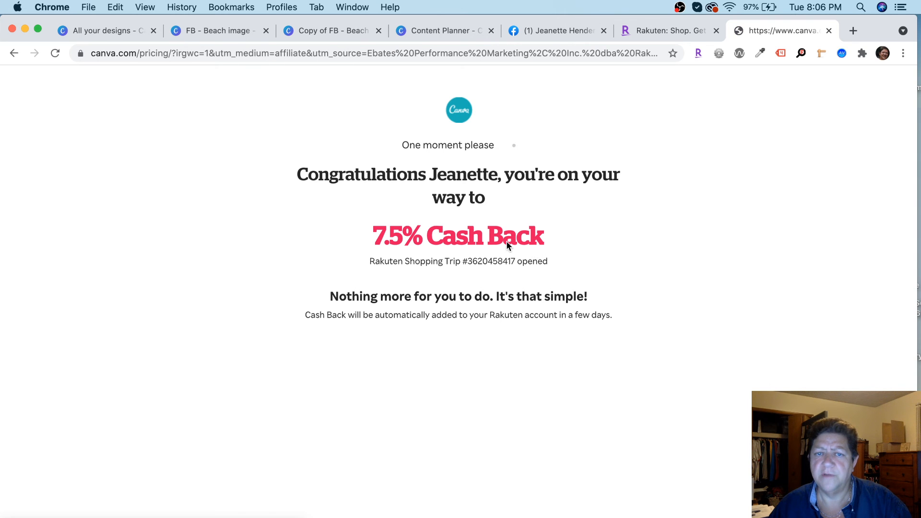
pyautogui.scroll(-4, 387, 267)
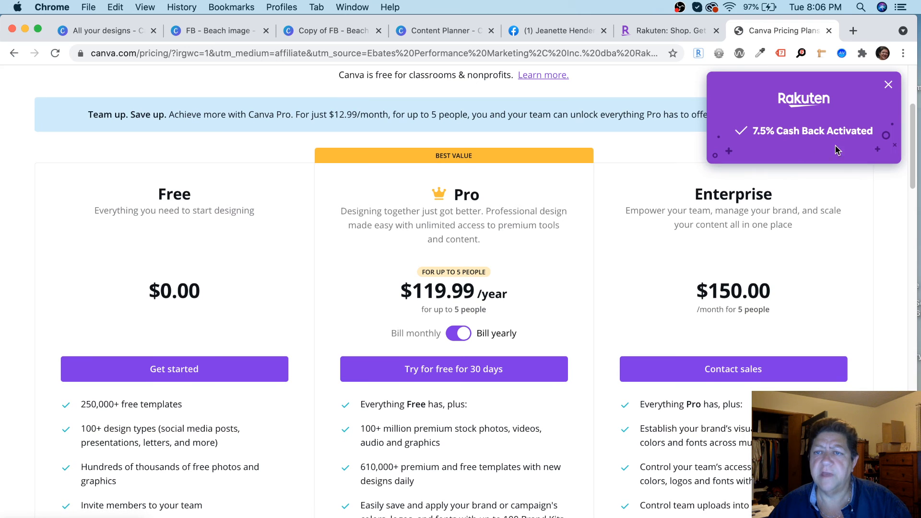
pyautogui.click(889, 87)
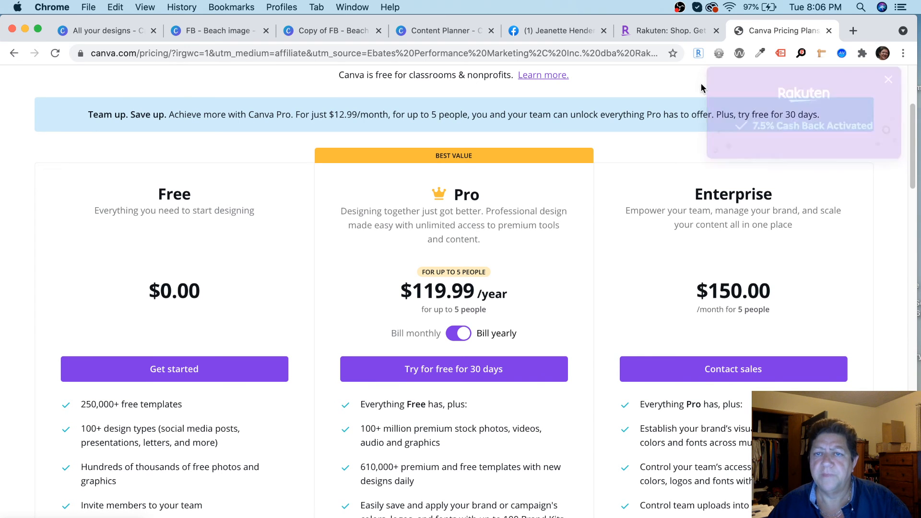
# Switch to Rakuten's home page and examine the favorite stores and the 2X cash back stores
pyautogui.click(670, 32)
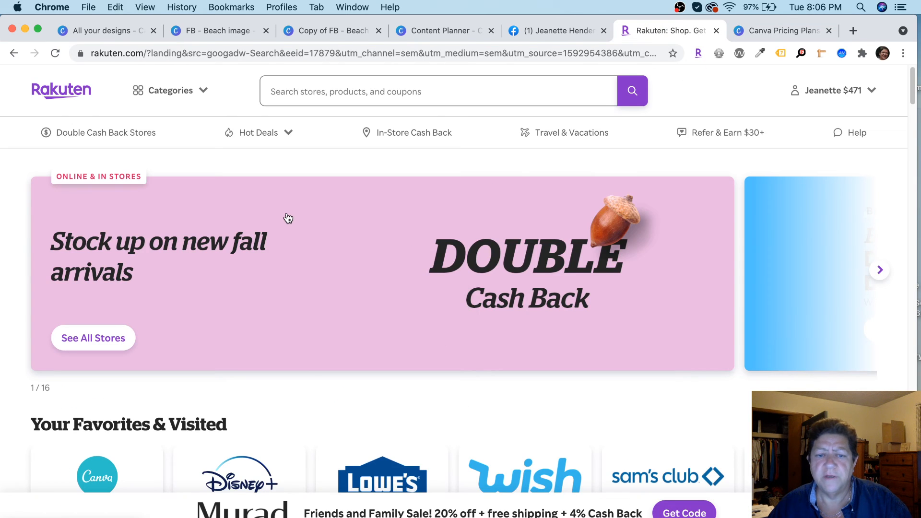
pyautogui.scroll(-4, 286, 212)
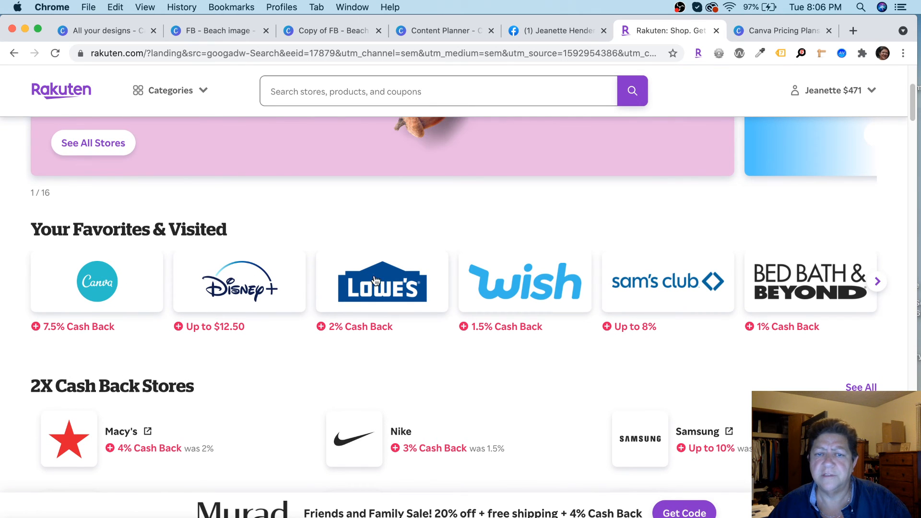
pyautogui.scroll(-3, 384, 281)
pyautogui.scroll(-5, 386, 281)
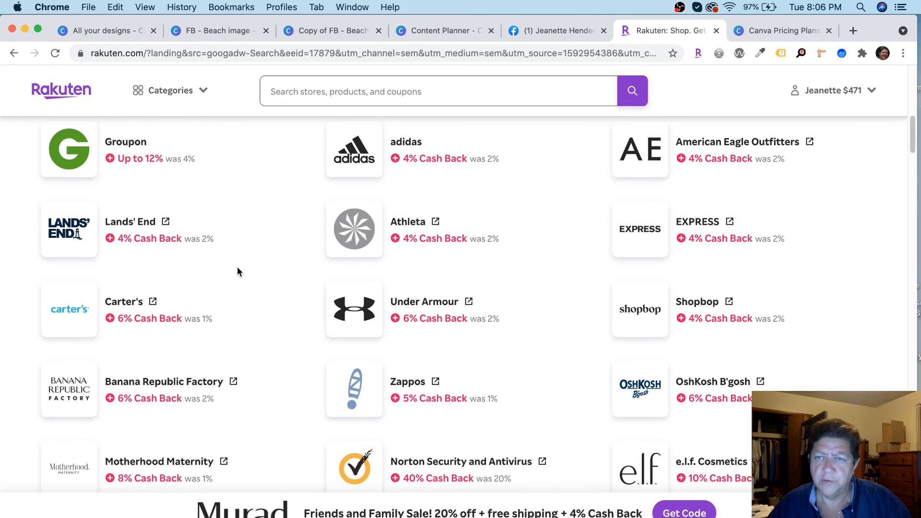
pyautogui.scroll(-2, 238, 271)
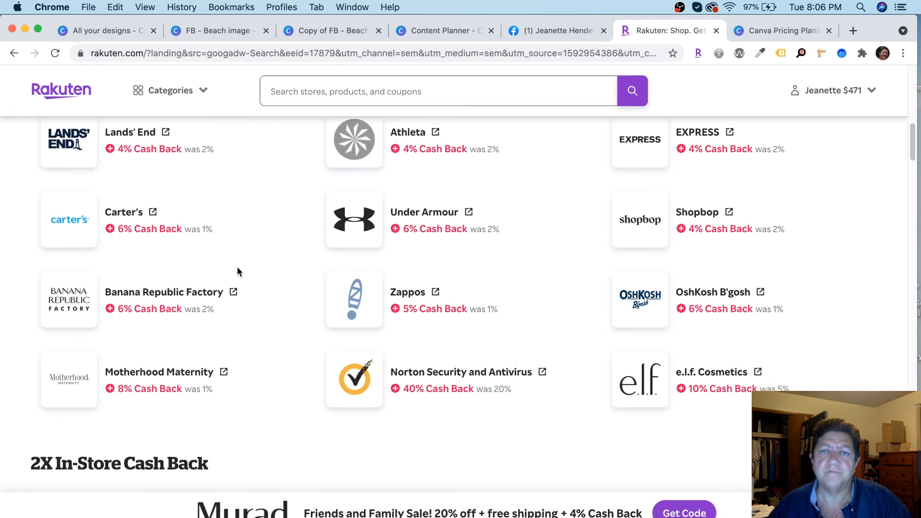
# Examine Rakuten's home page banner, favorite stores and 2X cash back stores, and return to Canva's Free, Pro and Enterprise pricing plans
pyautogui.scroll(3, 238, 272)
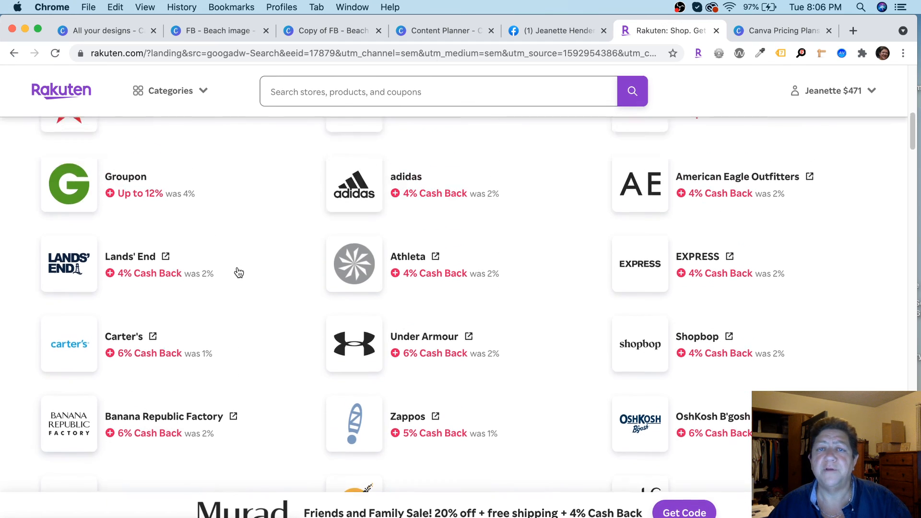
pyautogui.scroll(10, 238, 273)
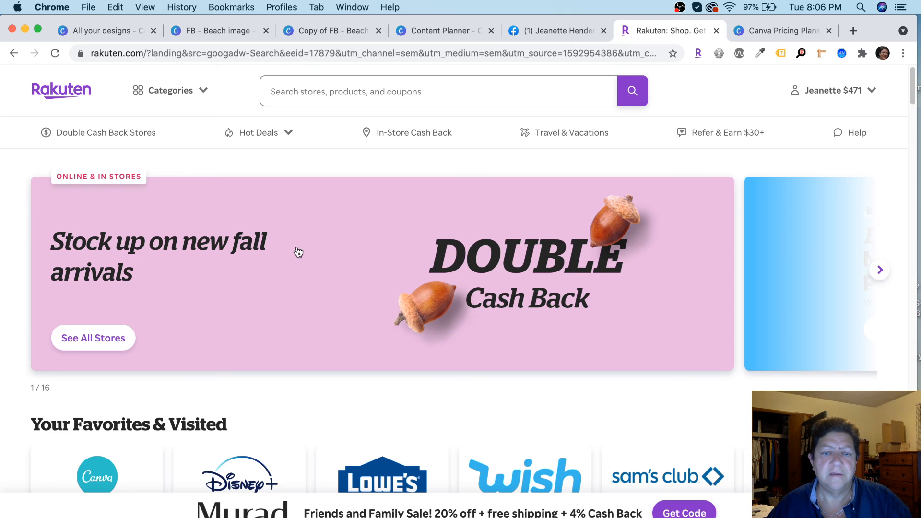
pyautogui.scroll(-3, 298, 252)
pyautogui.scroll(-5, 294, 222)
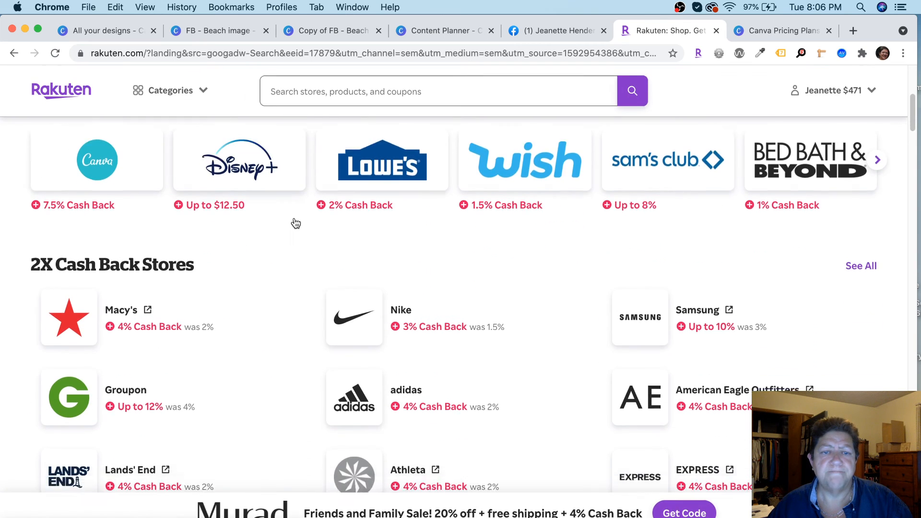
pyautogui.scroll(-4, 287, 221)
pyautogui.scroll(10, 286, 217)
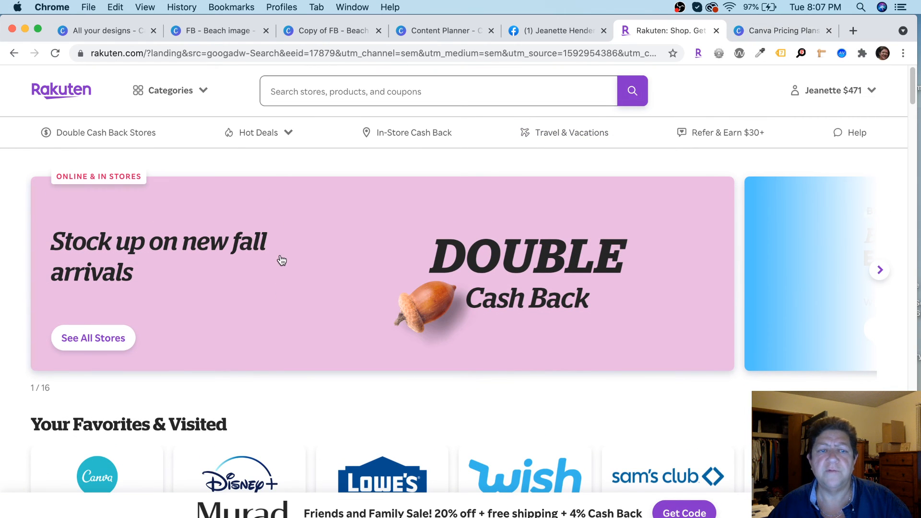
pyautogui.scroll(-1, 281, 261)
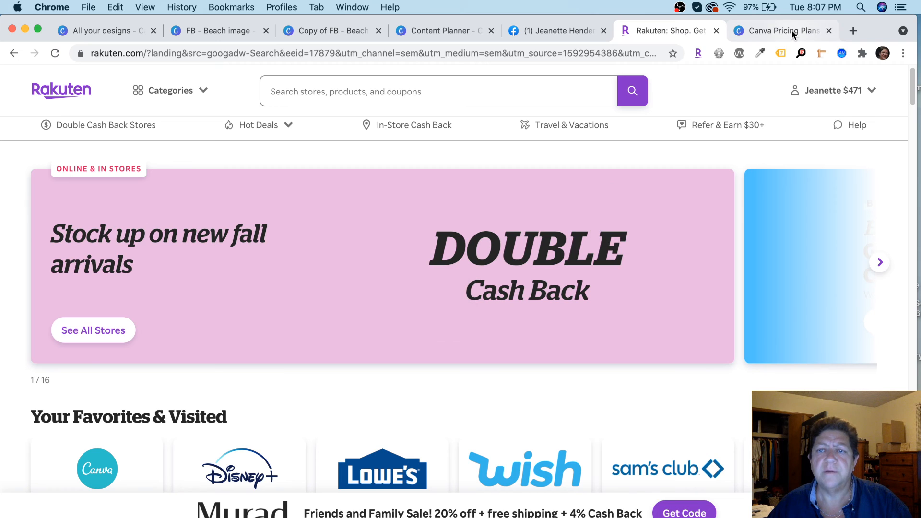
pyautogui.scroll(1, 416, 257)
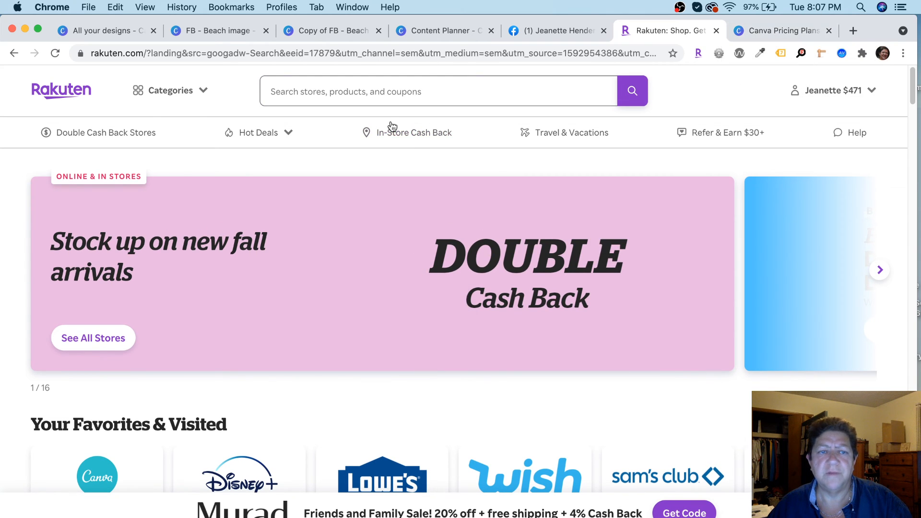
pyautogui.click(778, 30)
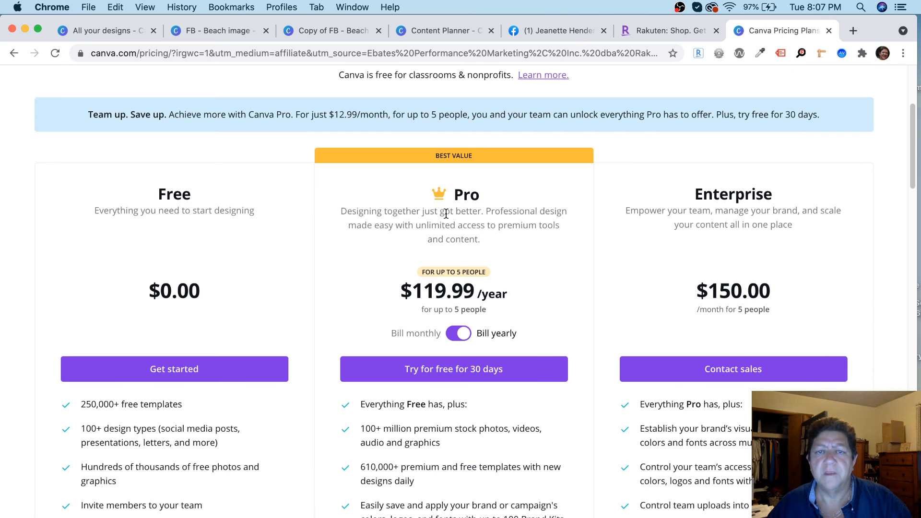
pyautogui.scroll(-2, 446, 213)
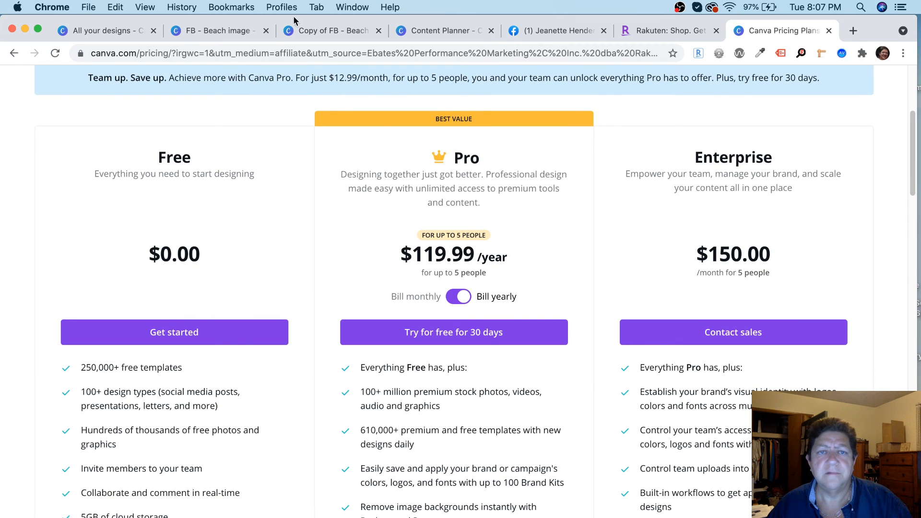
# Open the Canva account settings from the designs page and examine the connected social accounts, highlighting the "Apps connected to Canva" label
pyautogui.click(120, 30)
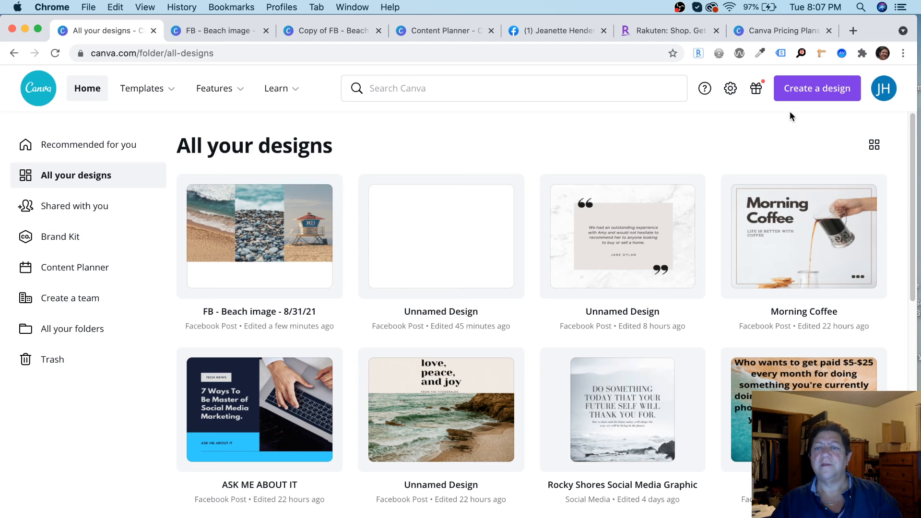
pyautogui.click(728, 89)
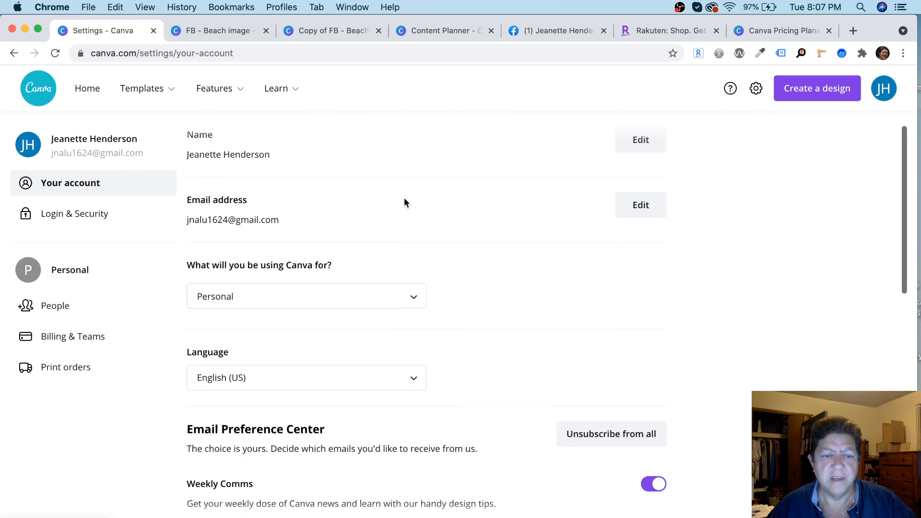
pyautogui.scroll(-10, 404, 197)
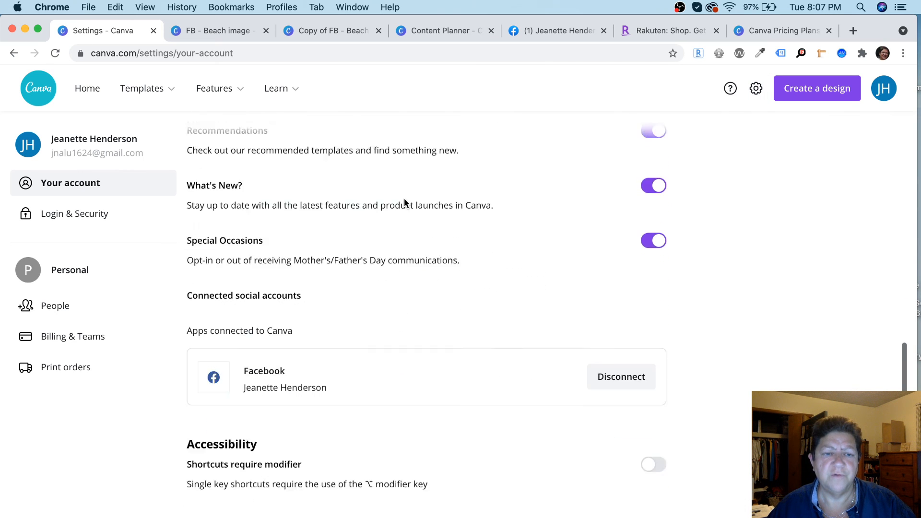
pyautogui.scroll(-1, 403, 198)
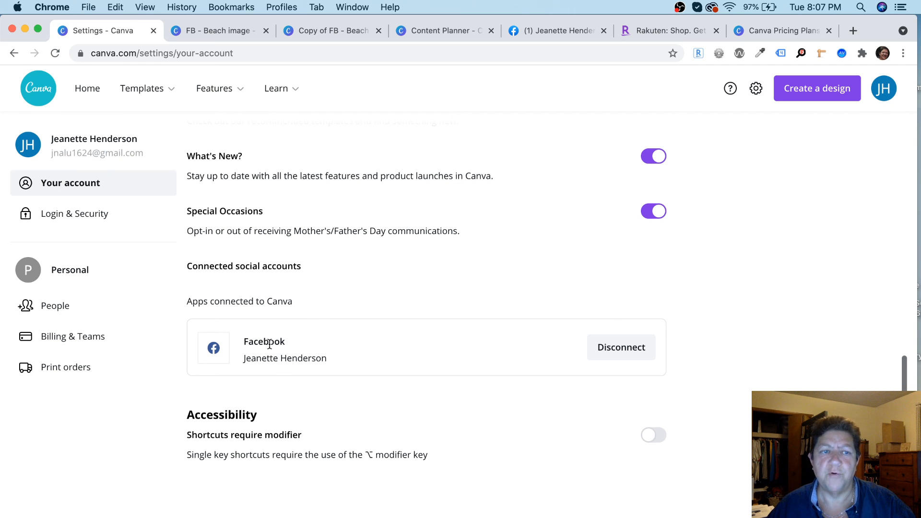
pyautogui.scroll(2, 269, 344)
pyautogui.scroll(-2, 269, 343)
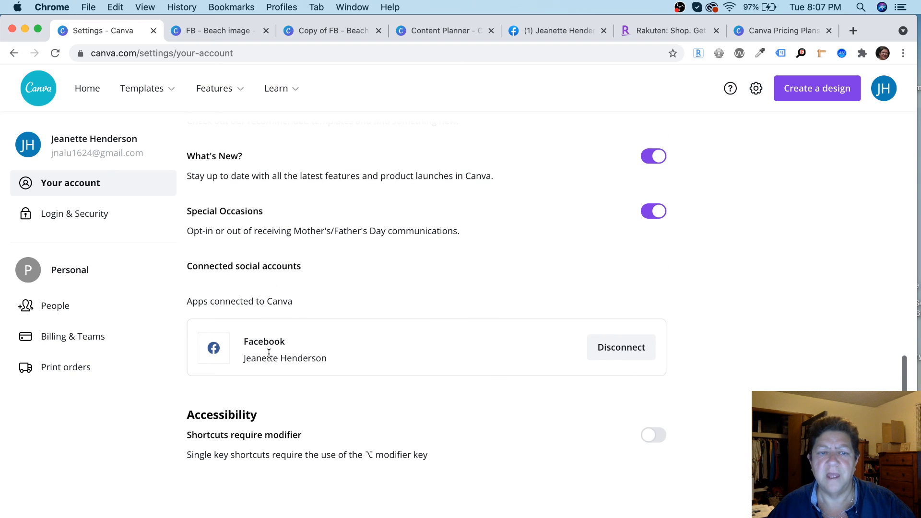
pyautogui.moveTo(294, 298); pyautogui.dragTo(179, 301)
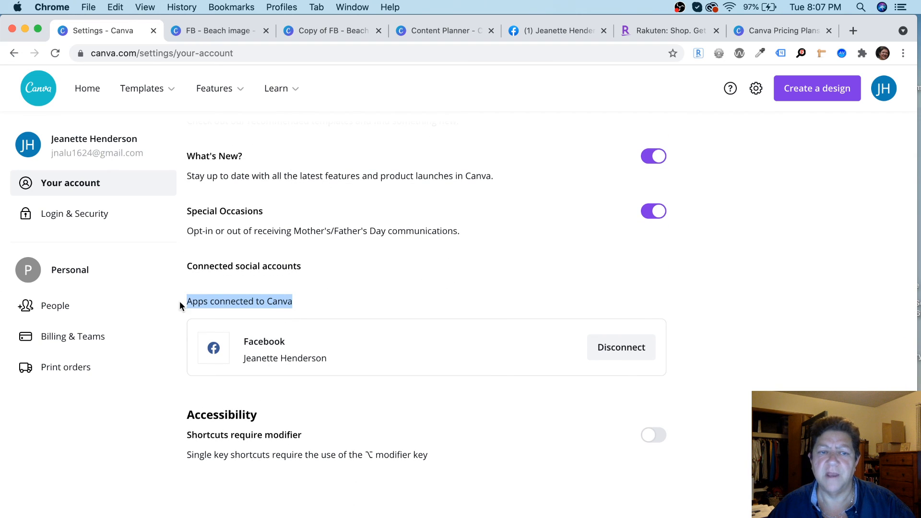
# Go back to the start of the account settings and return to Canva's home page
pyautogui.scroll(8, 352, 331)
pyautogui.scroll(5, 352, 336)
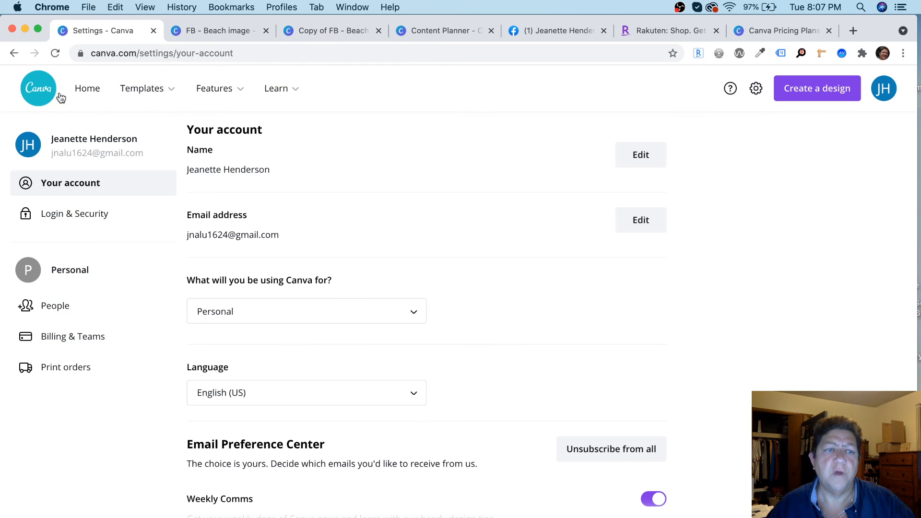
pyautogui.click(87, 88)
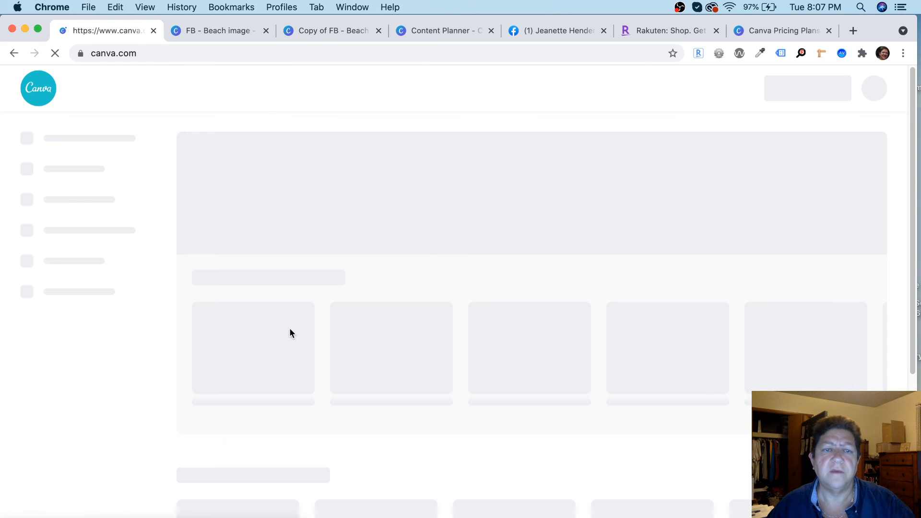